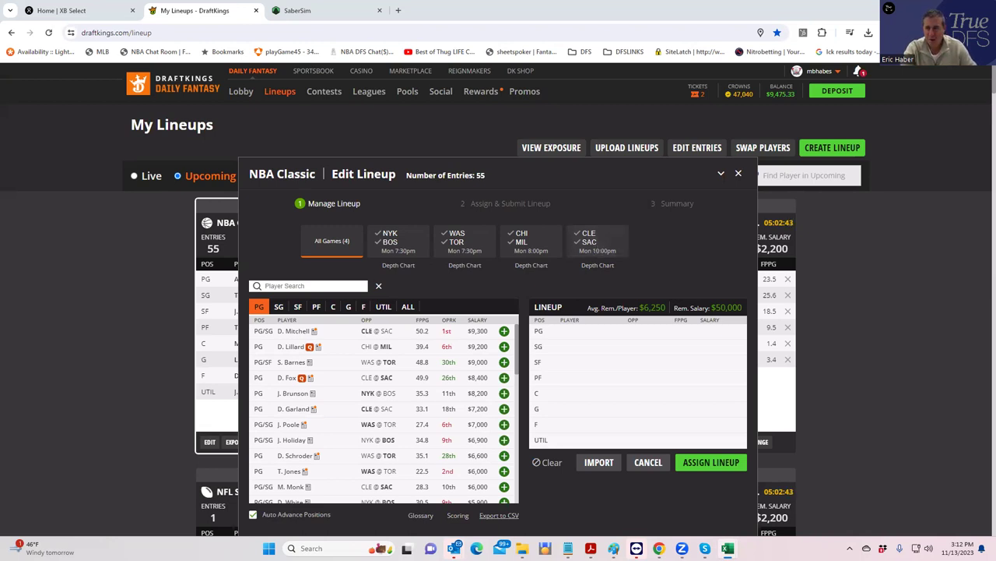
Switch from the DraftKings lineup editor to the NBADK_Proj workbook and maximize it.
{"action": "key", "text": "alt+Tab"}
{"action": "double_click", "coordinate": [812, 104]}
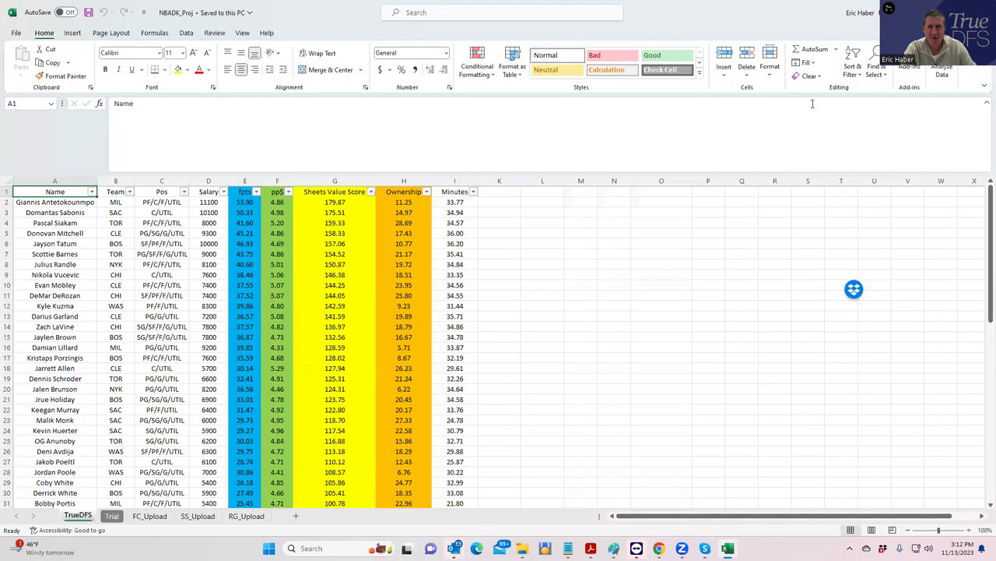
{"action": "left_click", "coordinate": [242, 181]}
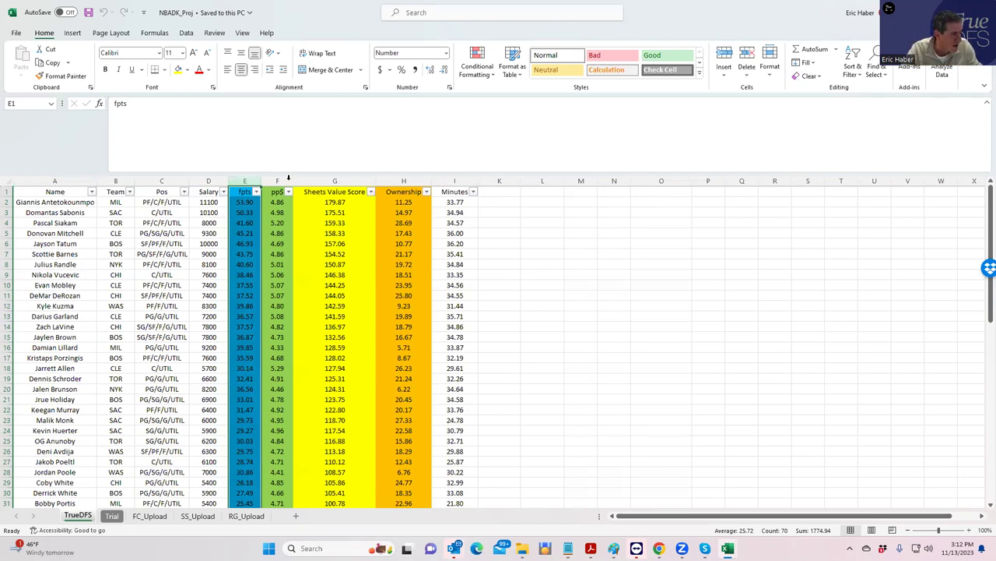
{"action": "left_click", "coordinate": [266, 180]}
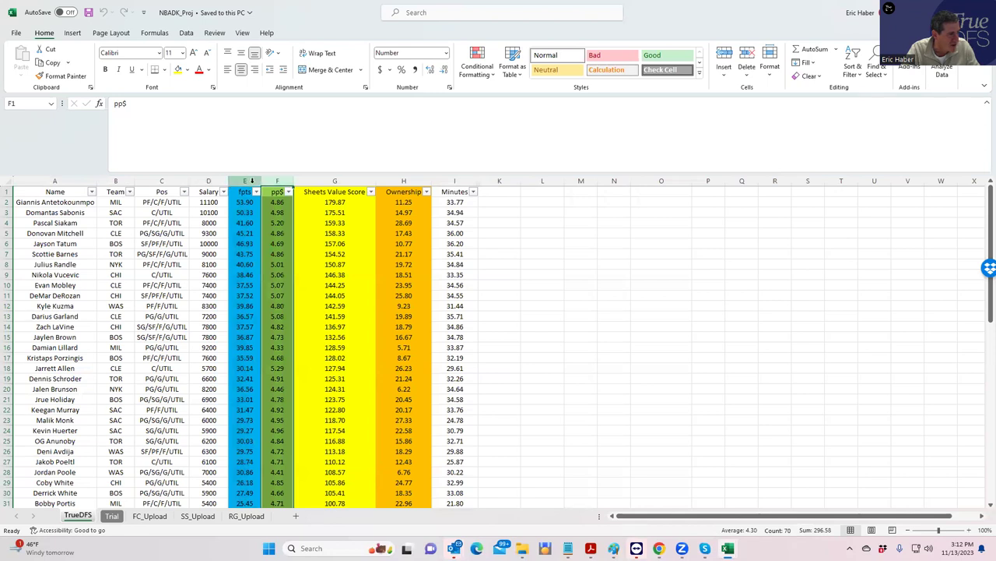
{"action": "left_click", "coordinate": [327, 179]}
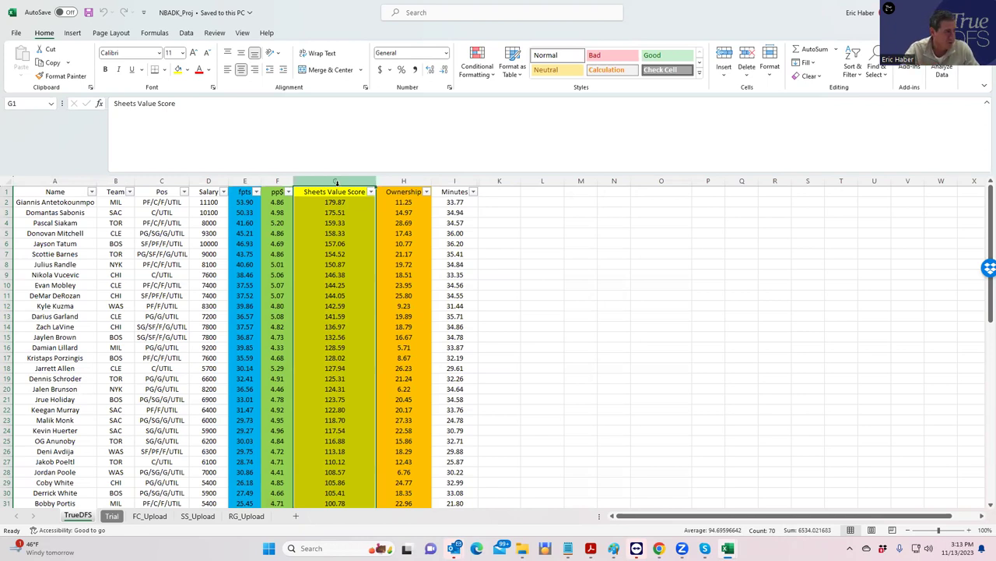
{"action": "left_click", "coordinate": [404, 203]}
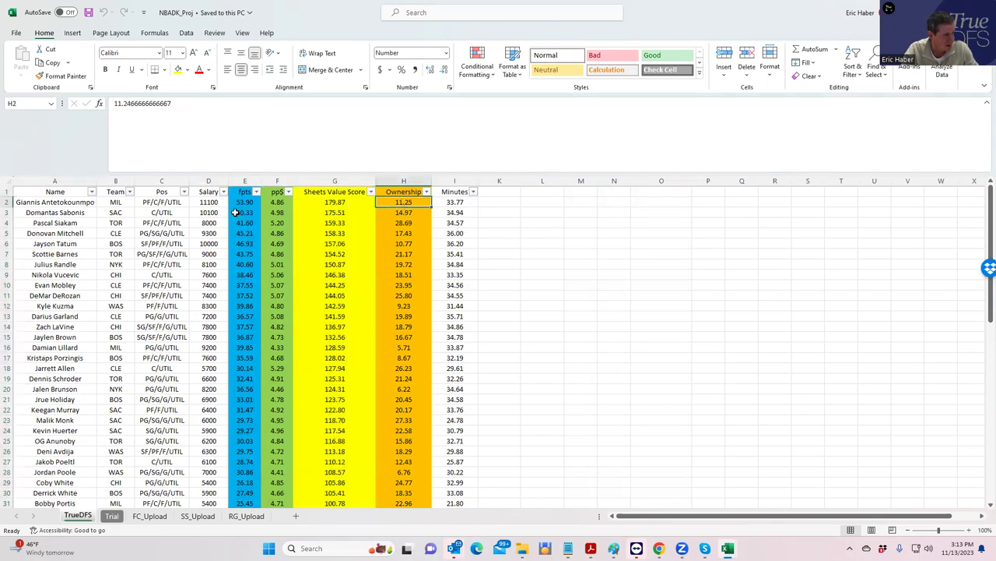
{"action": "left_click_drag", "start_coordinate": [237, 212], "coordinate": [254, 369]}
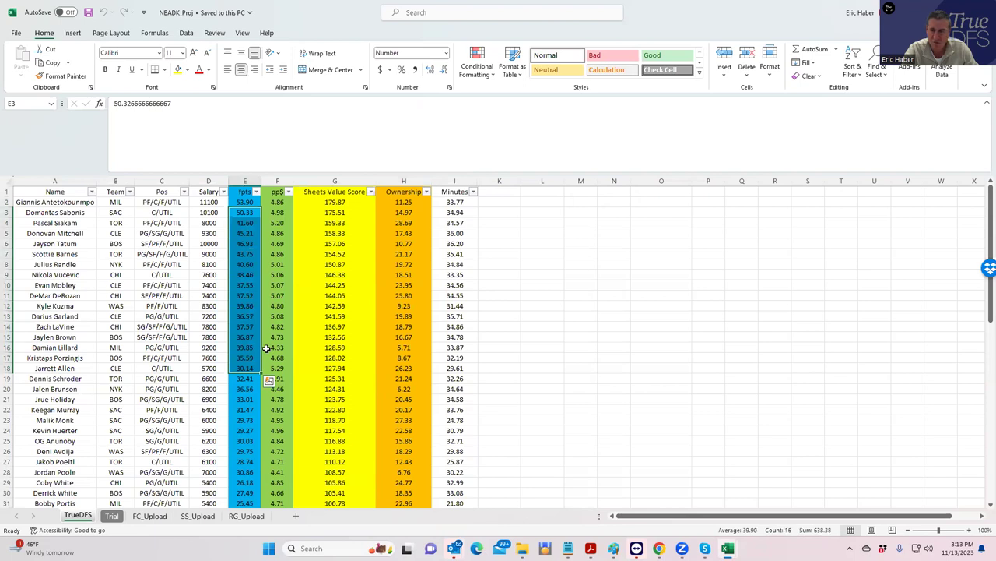
{"action": "left_click_drag", "start_coordinate": [454, 203], "coordinate": [463, 448]}
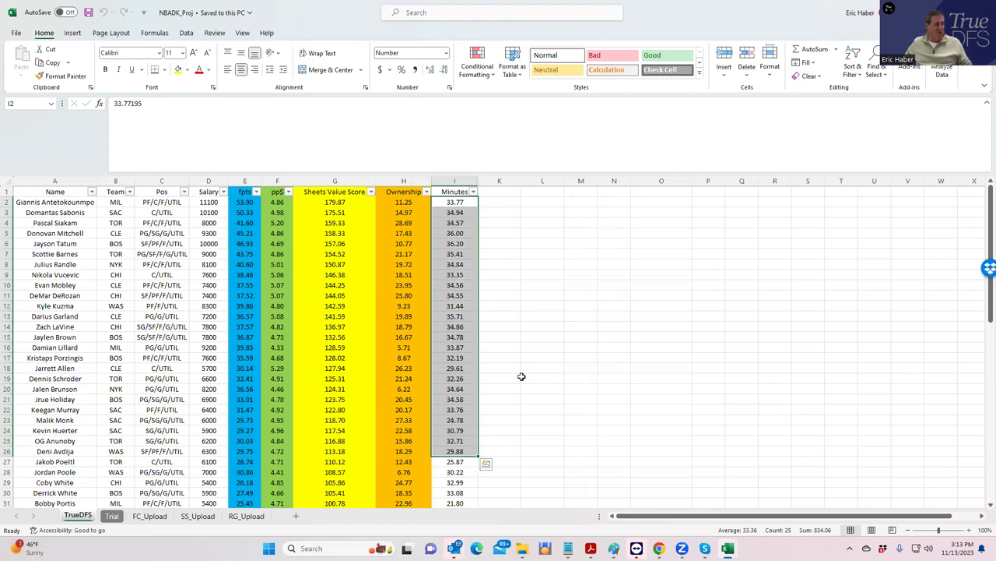
{"action": "left_click", "coordinate": [450, 307]}
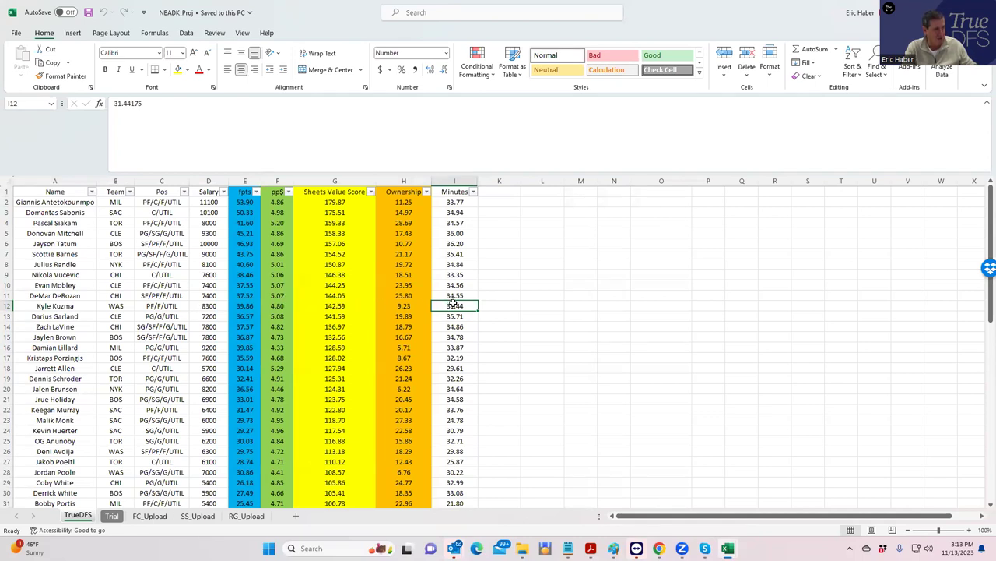
{"action": "left_click", "coordinate": [456, 240]}
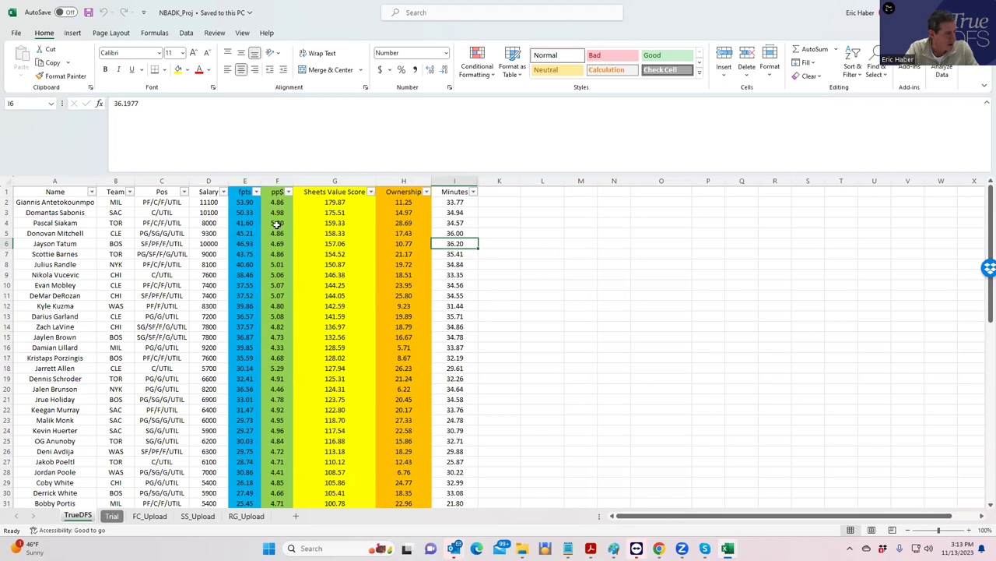
{"action": "left_click", "coordinate": [312, 232]}
Select the projections table and sort it by pp$, largest to smallest.
{"action": "left_click_drag", "start_coordinate": [52, 178], "coordinate": [446, 179]}
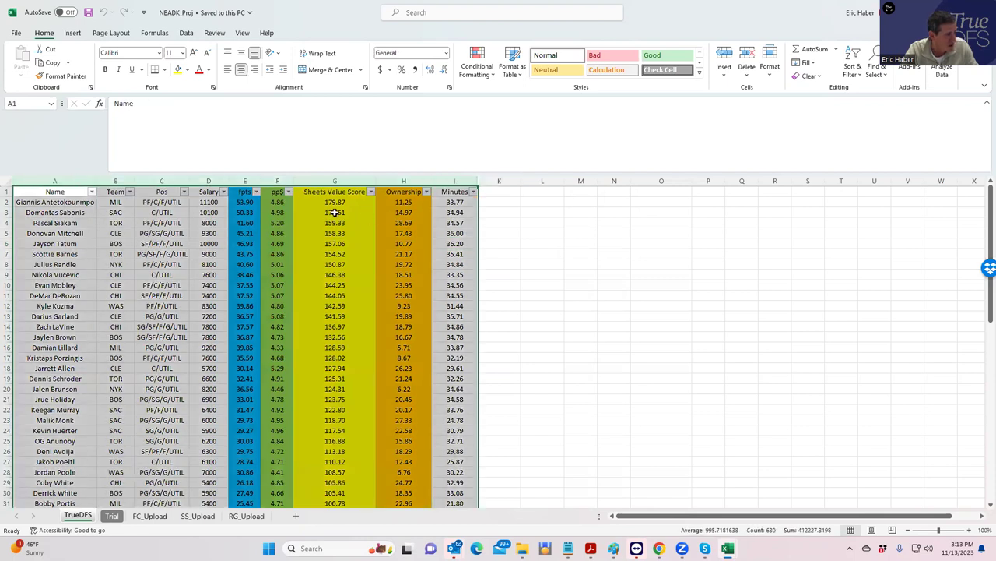
{"action": "left_click", "coordinate": [287, 193]}
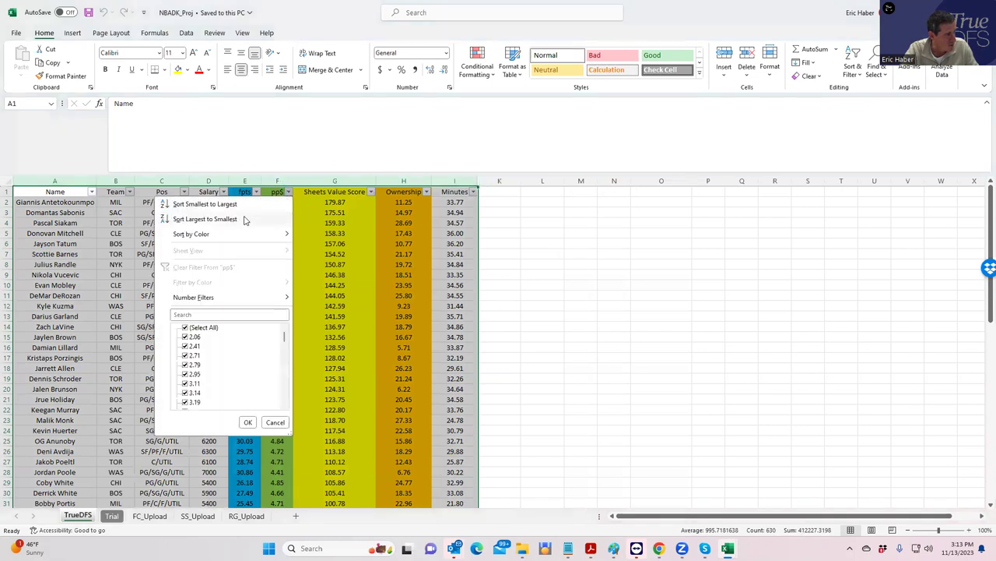
{"action": "left_click", "coordinate": [205, 219]}
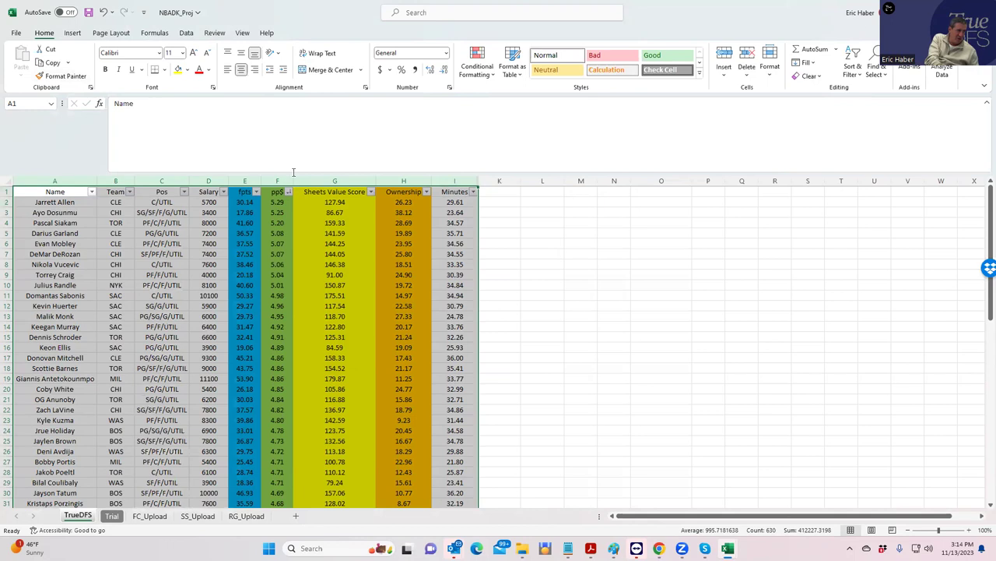
{"action": "left_click", "coordinate": [296, 242]}
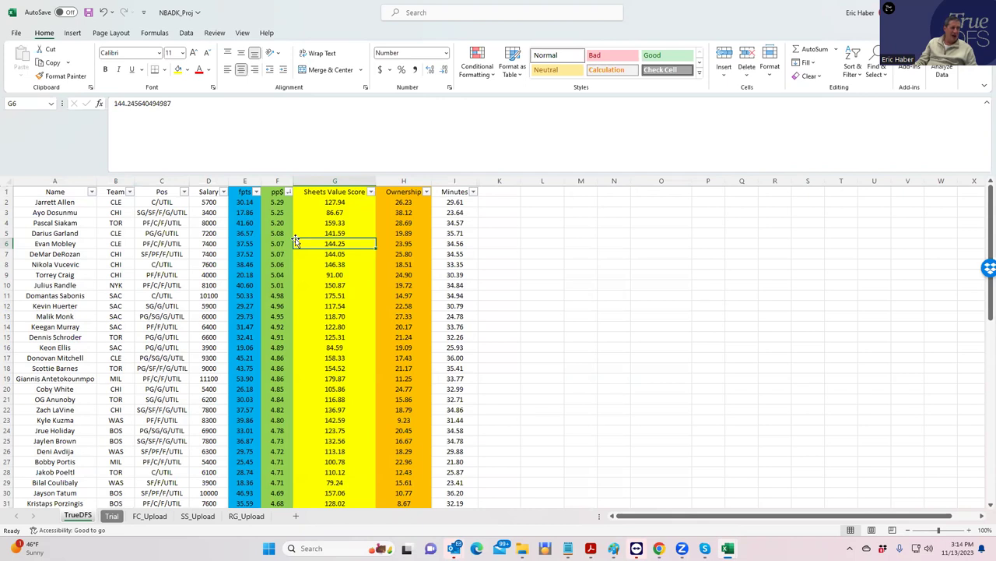
Check a couple of pp$ values, then re-sort the table by Sheets Value Score, largest first.
{"action": "left_click", "coordinate": [272, 202]}
{"action": "left_click", "coordinate": [274, 254]}
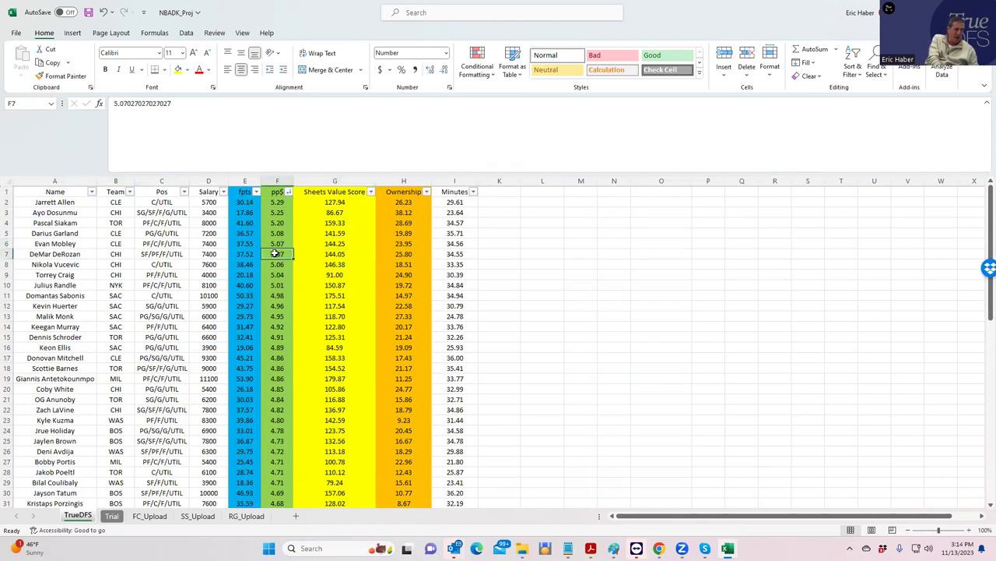
{"action": "left_click", "coordinate": [371, 191]}
{"action": "left_click", "coordinate": [287, 218]}
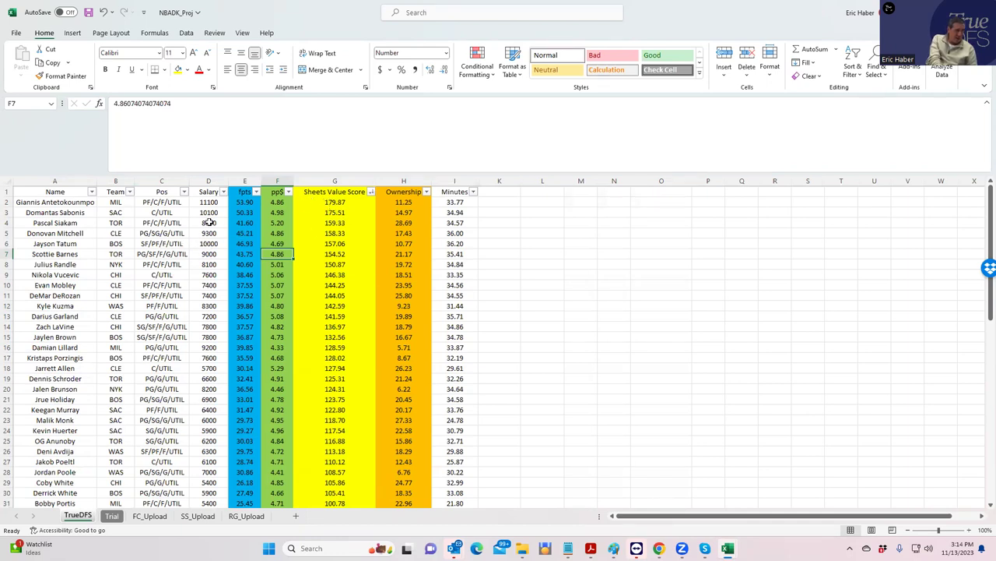
Review salaries down the ranked list, including the 7400 ones, and select the rows 9–14 salaries.
{"action": "left_click", "coordinate": [209, 223]}
{"action": "left_click", "coordinate": [209, 233]}
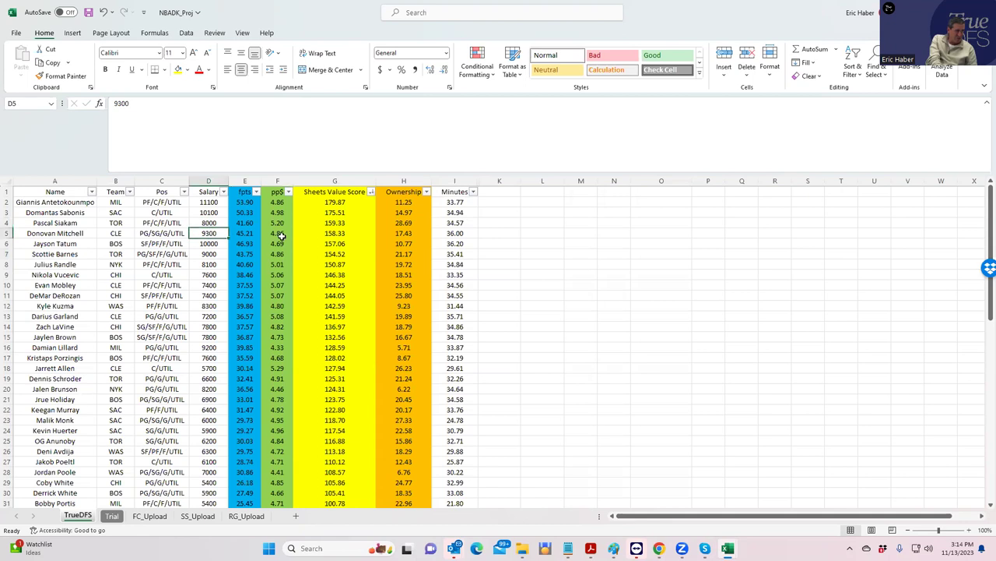
{"action": "left_click", "coordinate": [213, 254]}
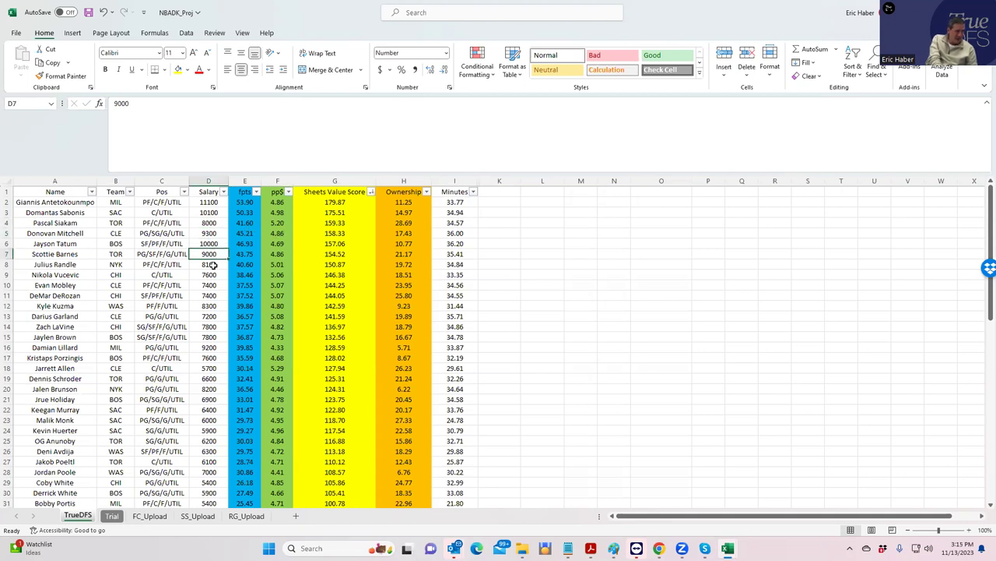
{"action": "left_click", "coordinate": [213, 266]}
{"action": "left_click", "coordinate": [214, 234]}
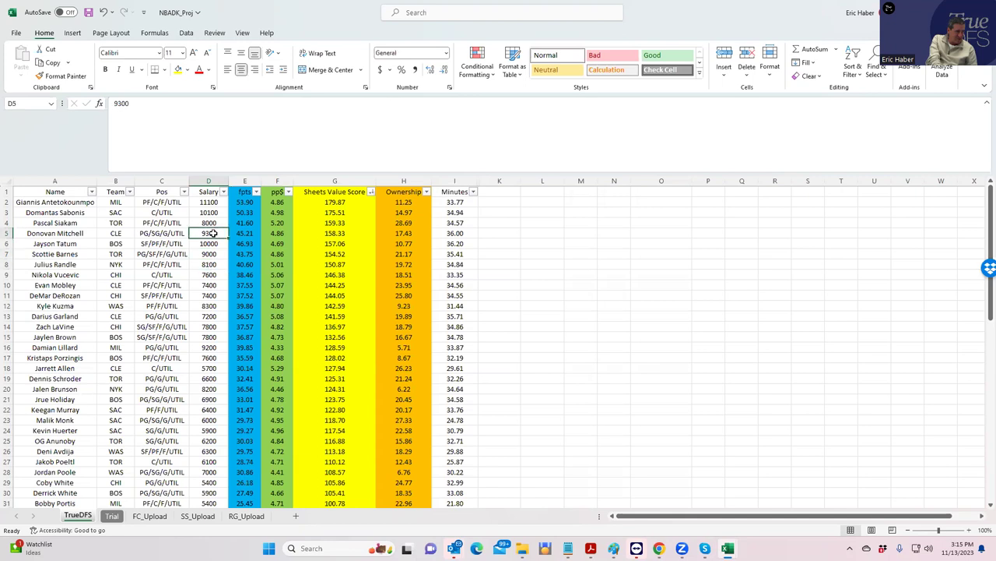
{"action": "left_click", "coordinate": [215, 277]}
{"action": "left_click", "coordinate": [208, 285]}
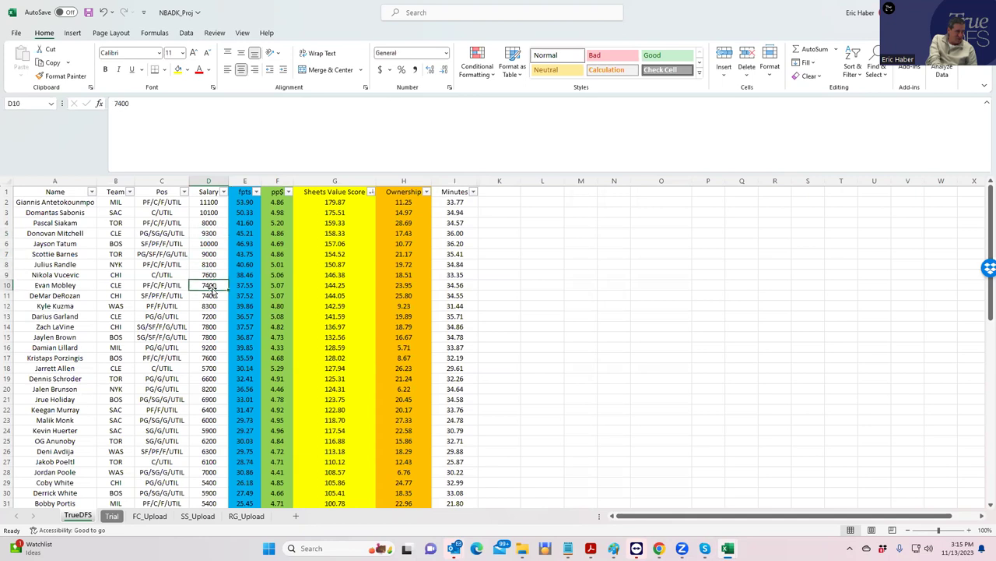
{"action": "left_click", "coordinate": [205, 296]}
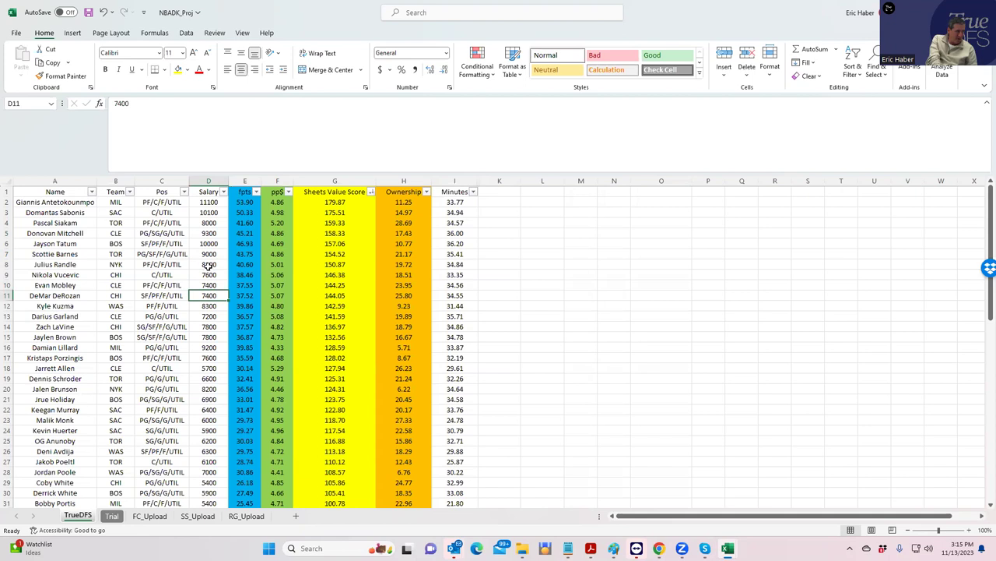
{"action": "left_click_drag", "start_coordinate": [204, 277], "coordinate": [207, 328]}
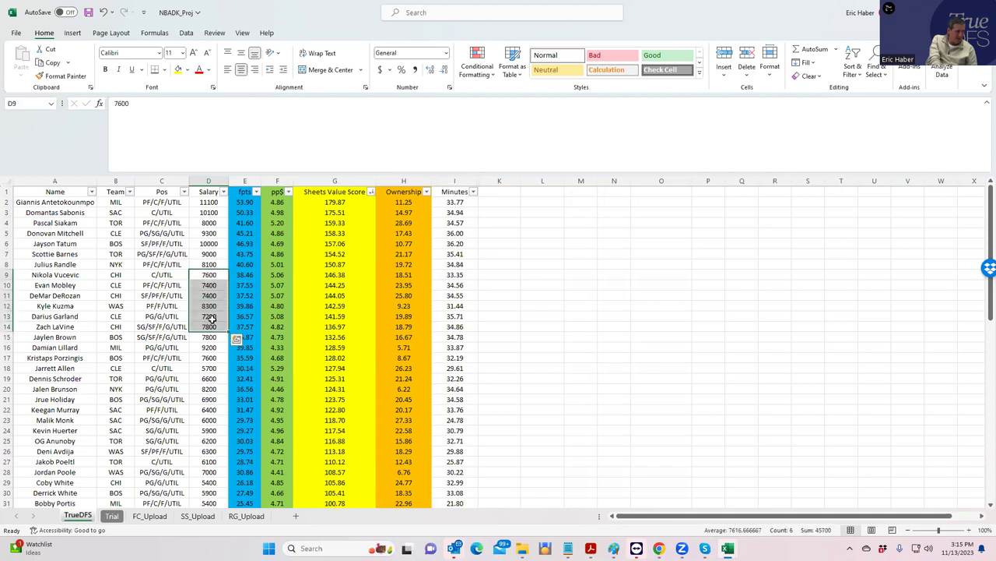
{"action": "left_click", "coordinate": [210, 222]}
{"action": "mouse_move", "coordinate": [207, 273]}
{"action": "left_mouse_down"}
{"action": "mouse_move", "coordinate": [211, 364]}
{"action": "mouse_move", "coordinate": [208, 259]}
{"action": "mouse_move", "coordinate": [207, 283]}
{"action": "left_mouse_up"}
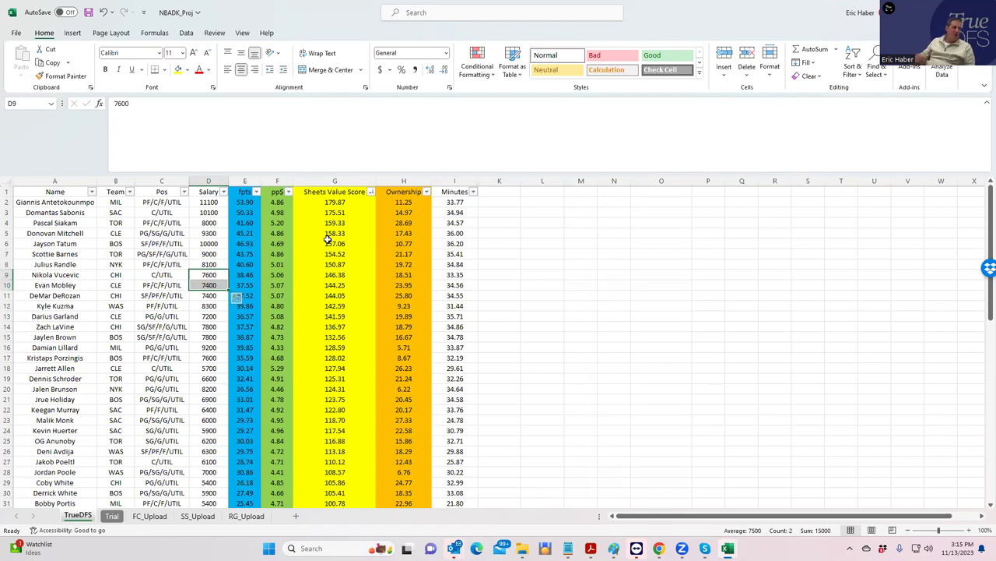
Check a top player's name, positions and Sheets Value Score, then step through the top salaries.
{"action": "left_click", "coordinate": [325, 274]}
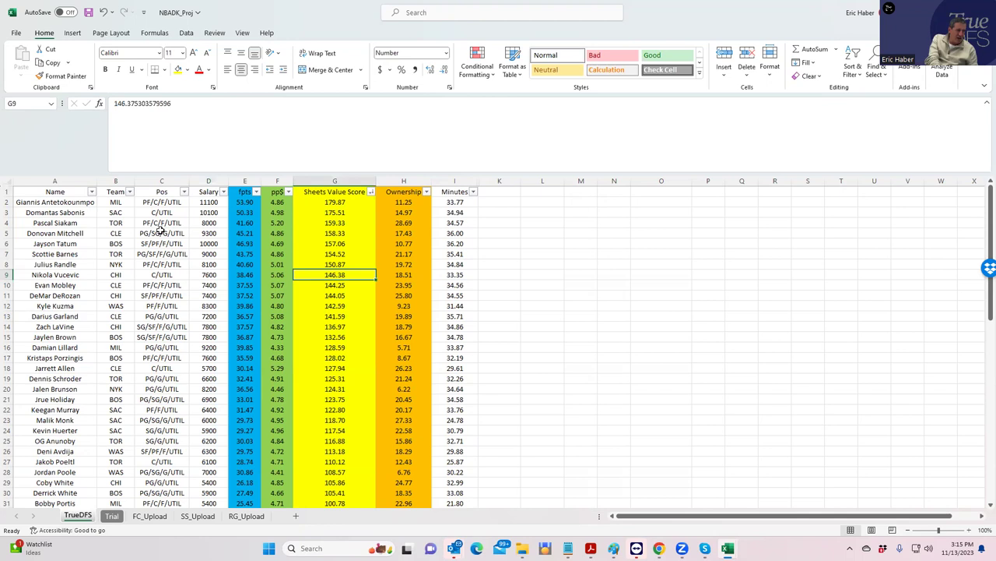
{"action": "left_click", "coordinate": [62, 202]}
{"action": "left_click", "coordinate": [56, 222]}
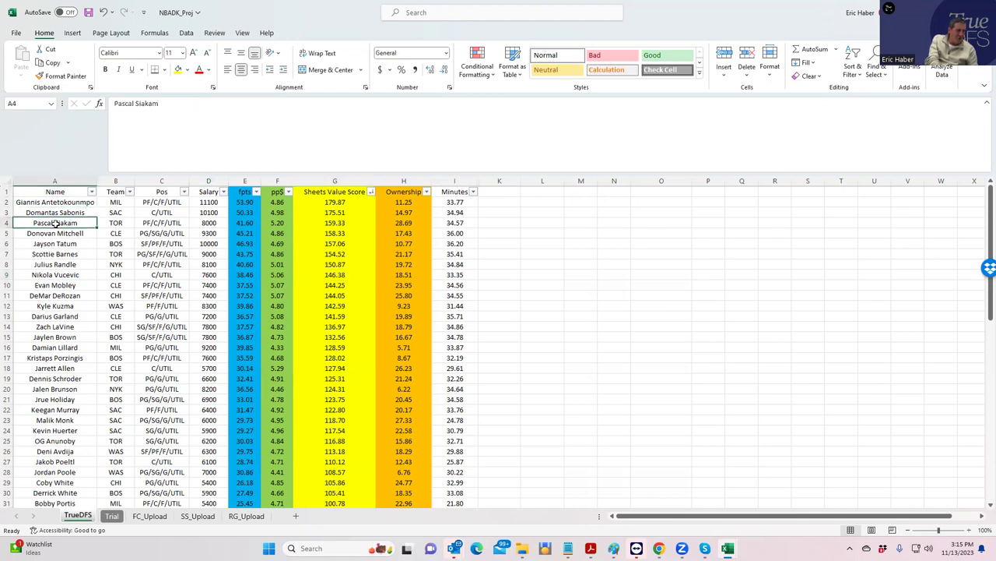
{"action": "left_click", "coordinate": [147, 221]}
{"action": "left_click", "coordinate": [201, 203]}
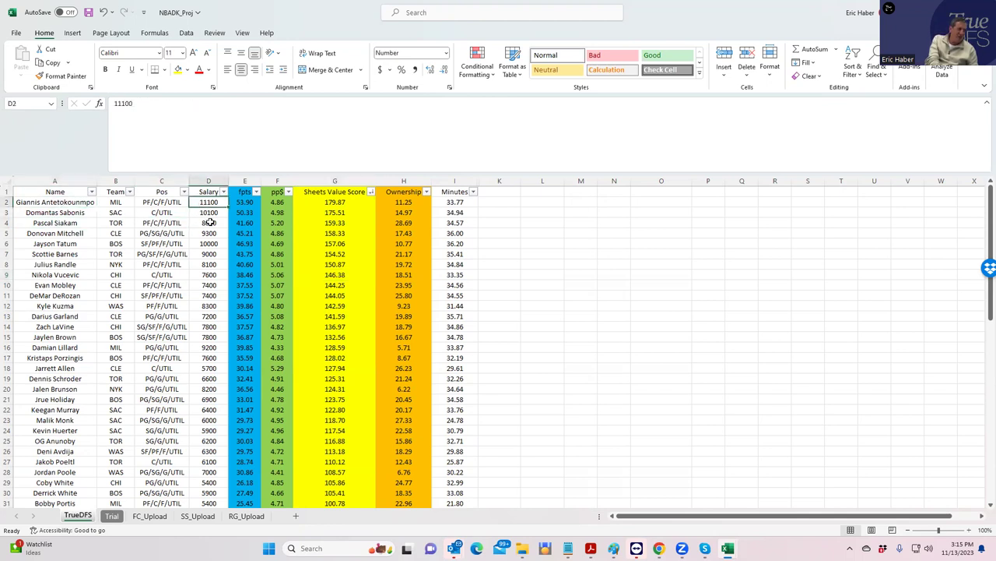
{"action": "left_click", "coordinate": [209, 210]}
{"action": "left_click", "coordinate": [209, 233]}
{"action": "left_click", "coordinate": [208, 244]}
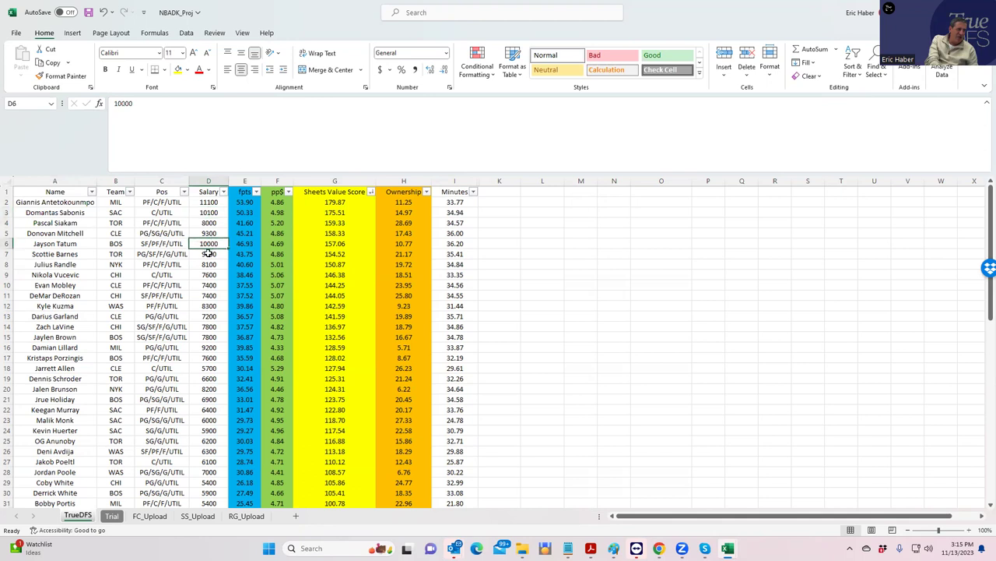
{"action": "left_click", "coordinate": [208, 254]}
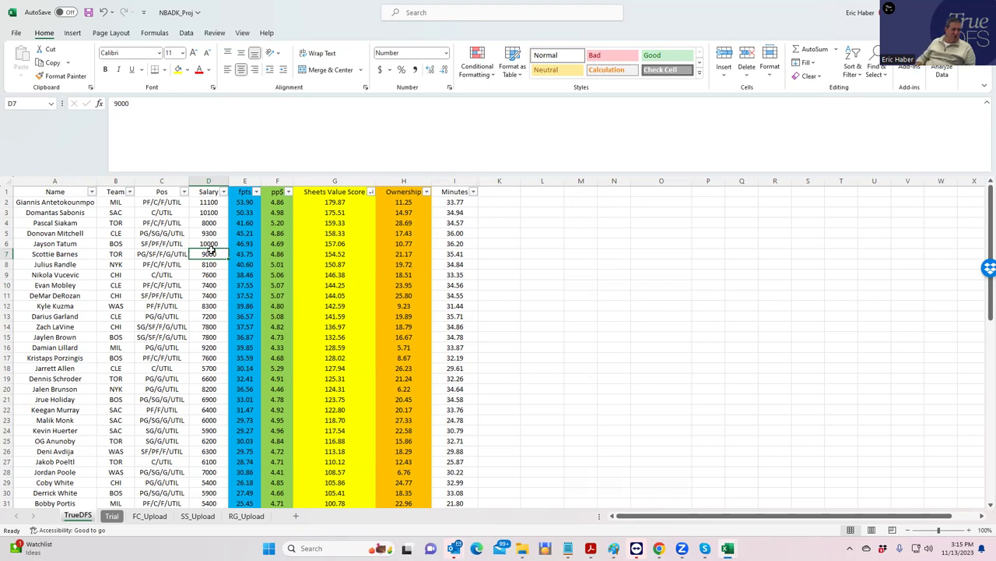
Compare the leading Sheets Value Scores (179.87, 175.51) against the top salaries, including a 10000 one.
{"action": "left_click", "coordinate": [334, 203]}
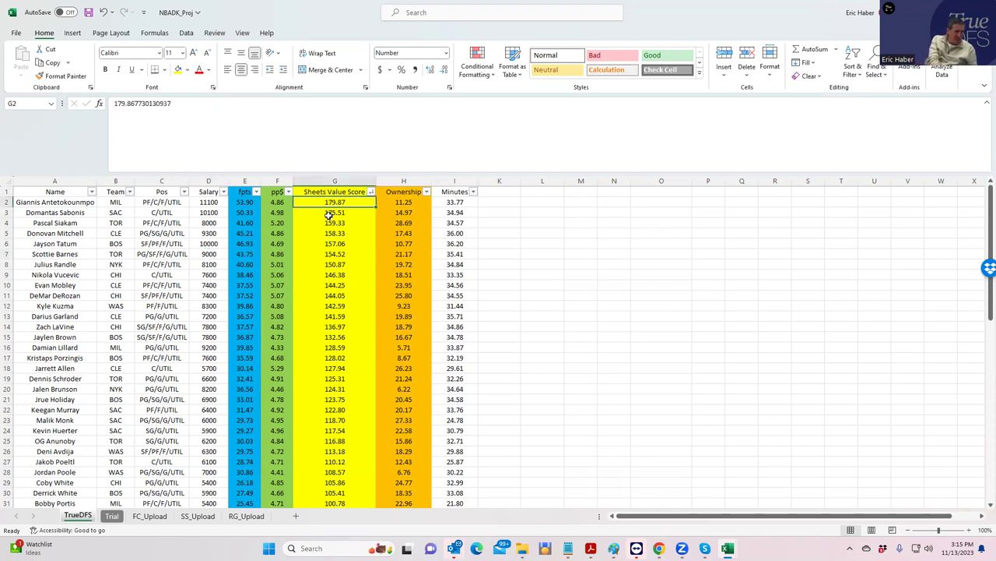
{"action": "left_click", "coordinate": [201, 203]}
{"action": "left_click", "coordinate": [201, 213]}
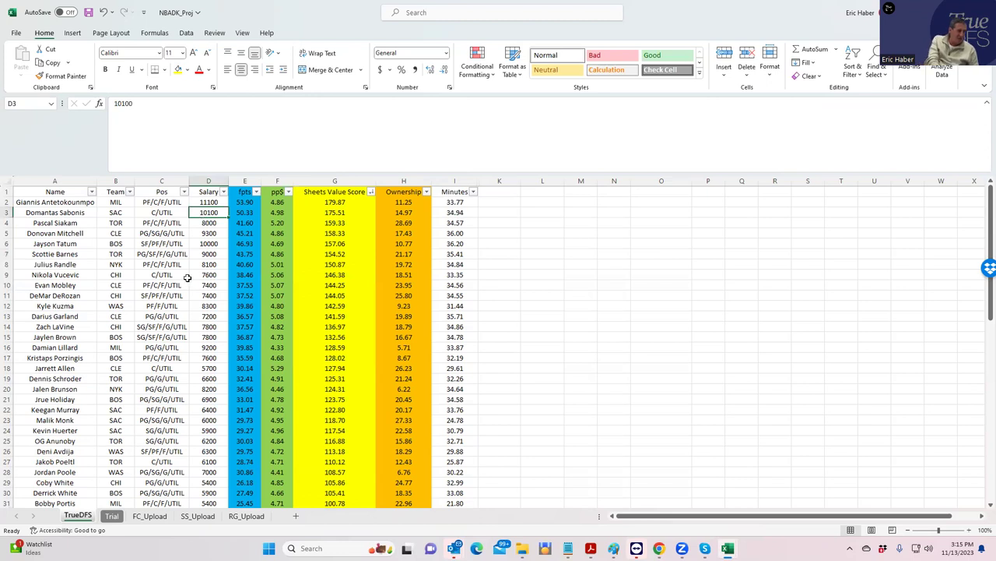
{"action": "left_click", "coordinate": [211, 245]}
{"action": "left_click", "coordinate": [335, 243]}
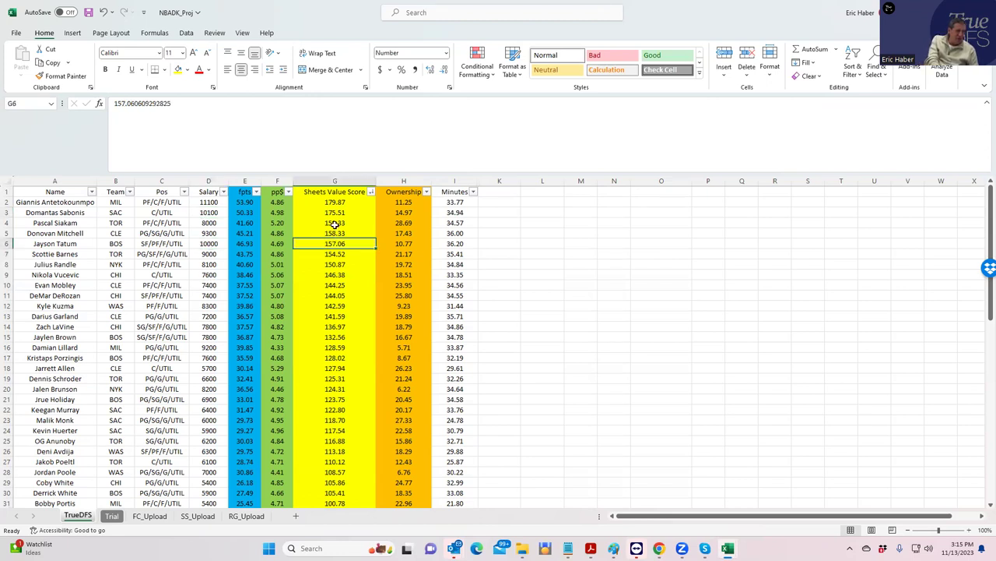
{"action": "left_click", "coordinate": [335, 201]}
{"action": "left_click", "coordinate": [336, 235]}
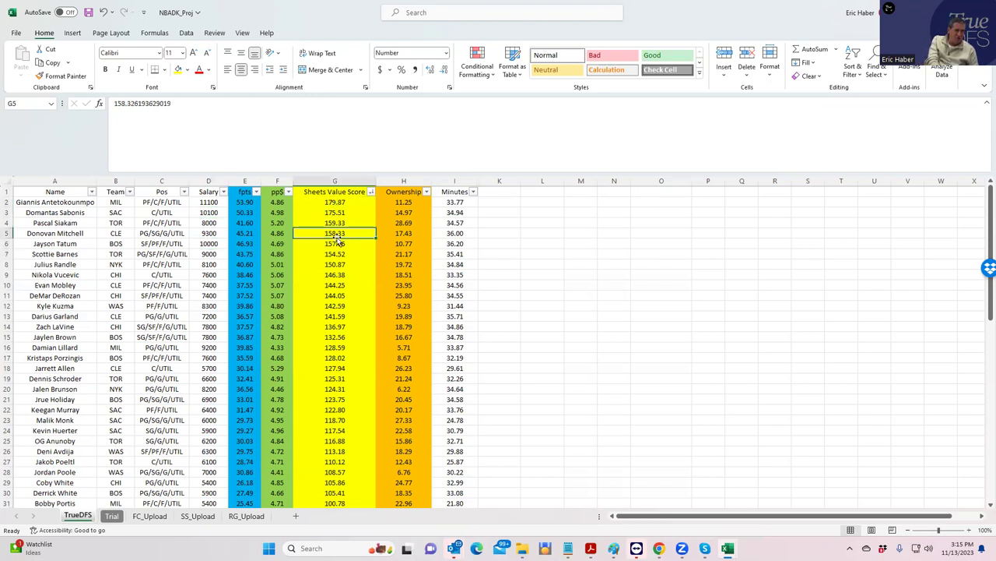
Compare the two highest salaries, then review salary cells D6 and D5.
{"action": "left_click", "coordinate": [207, 200]}
{"action": "left_click", "coordinate": [204, 213]}
{"action": "left_click", "coordinate": [204, 200]}
{"action": "left_click", "coordinate": [204, 214]}
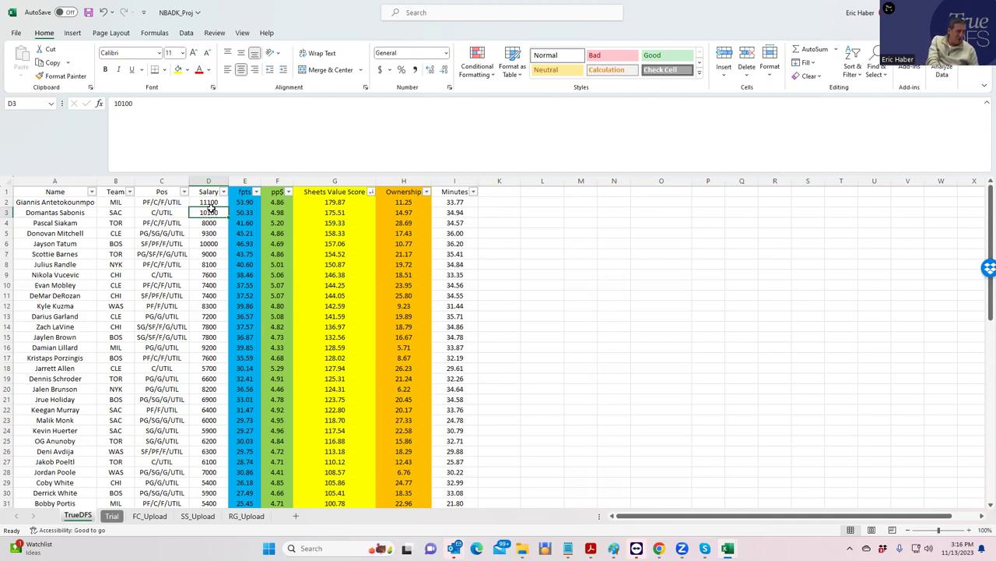
{"action": "left_click", "coordinate": [209, 242]}
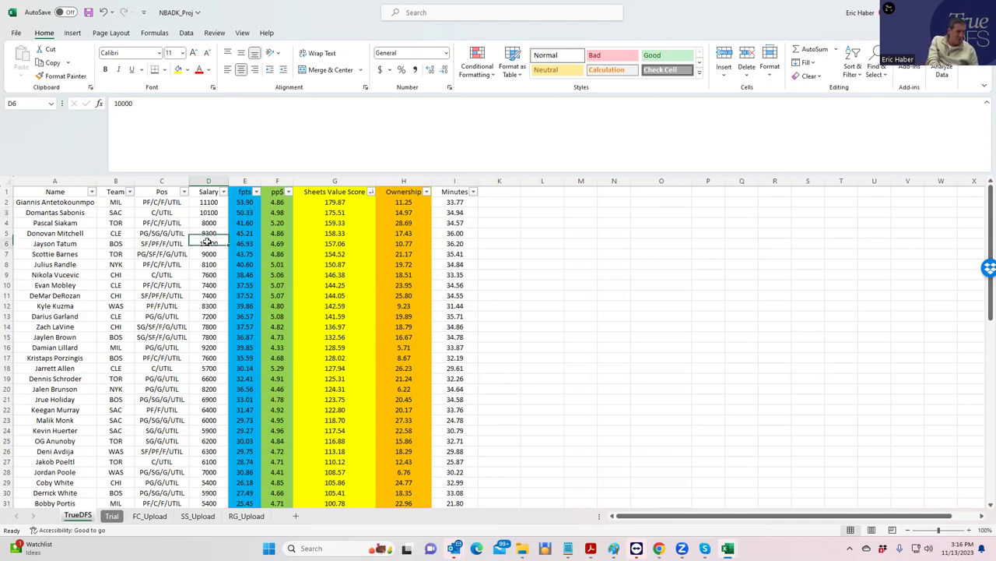
{"action": "left_click", "coordinate": [216, 232]}
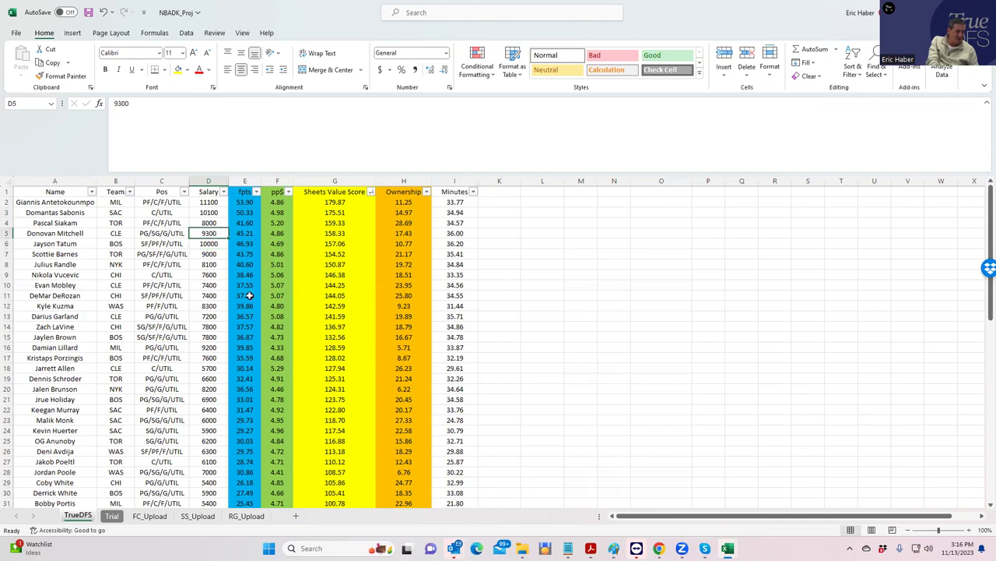
Sort the players by pp$ from largest to smallest and change the D4 salary to 8000.
{"action": "left_click", "coordinate": [288, 192]}
{"action": "left_click", "coordinate": [206, 219]}
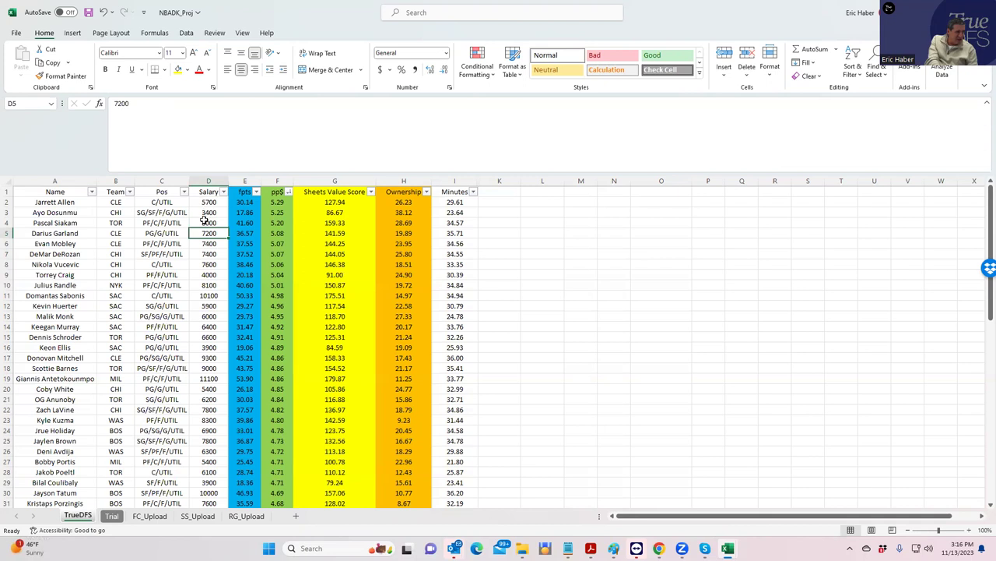
{"action": "left_click", "coordinate": [206, 223]}
{"action": "type", "text": "8000"}
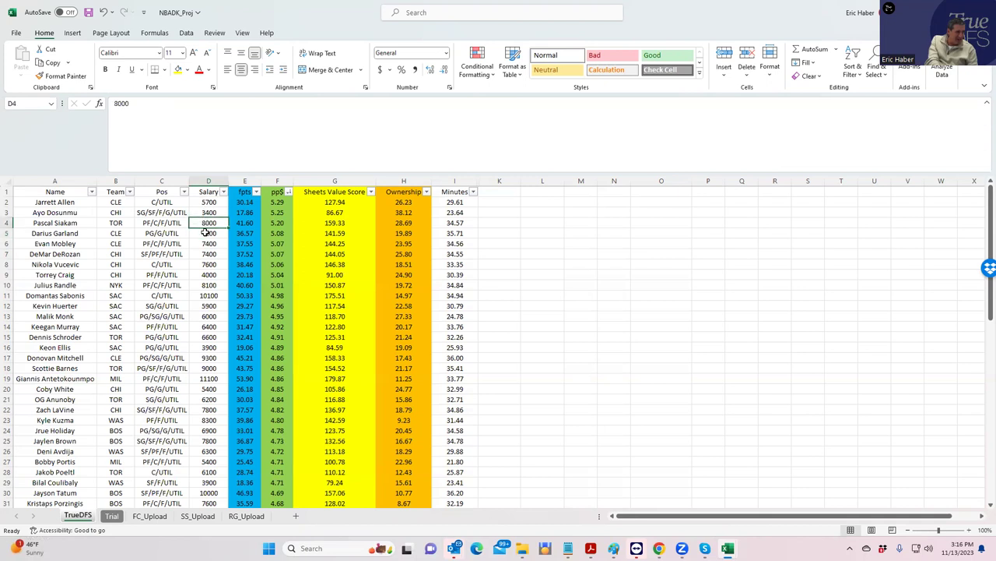
{"action": "key", "text": "Return"}
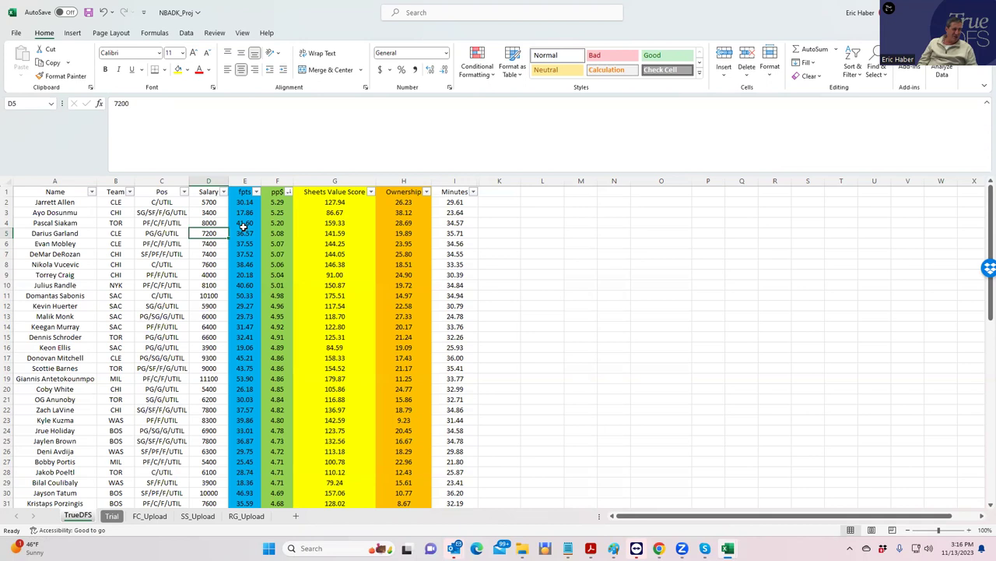
Review the salaries in cells D2 through D9, selecting D4:D8.
{"action": "left_click", "coordinate": [197, 203]}
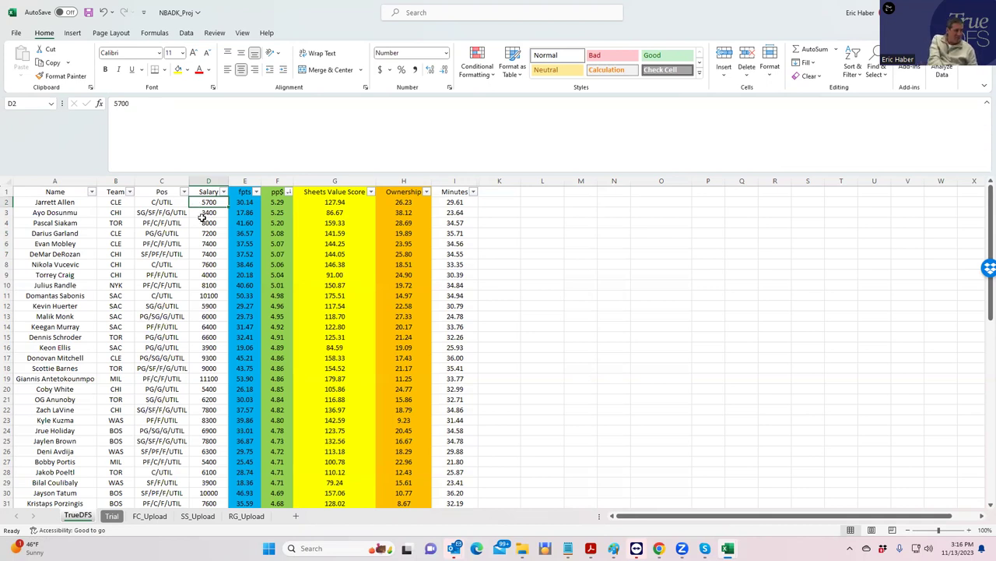
{"action": "left_click", "coordinate": [209, 222]}
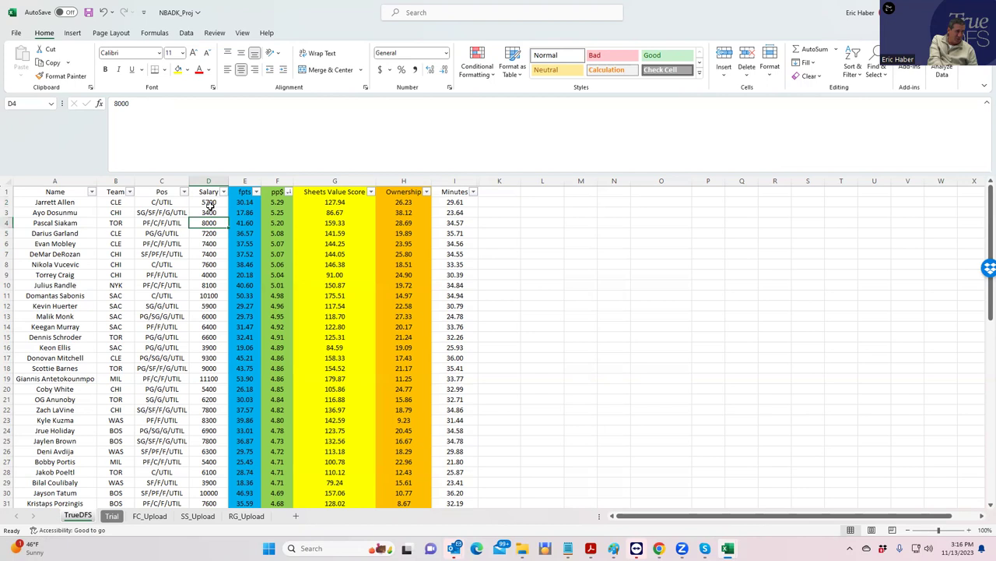
{"action": "left_click", "coordinate": [210, 203]}
{"action": "left_click", "coordinate": [210, 212]}
{"action": "left_click", "coordinate": [209, 203]}
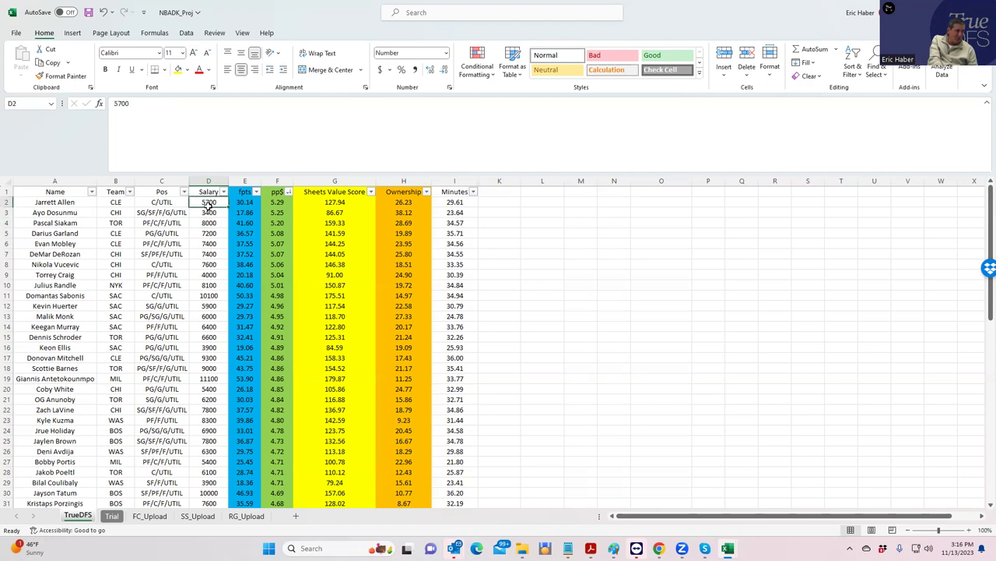
{"action": "left_click", "coordinate": [203, 230]}
{"action": "left_click", "coordinate": [210, 252]}
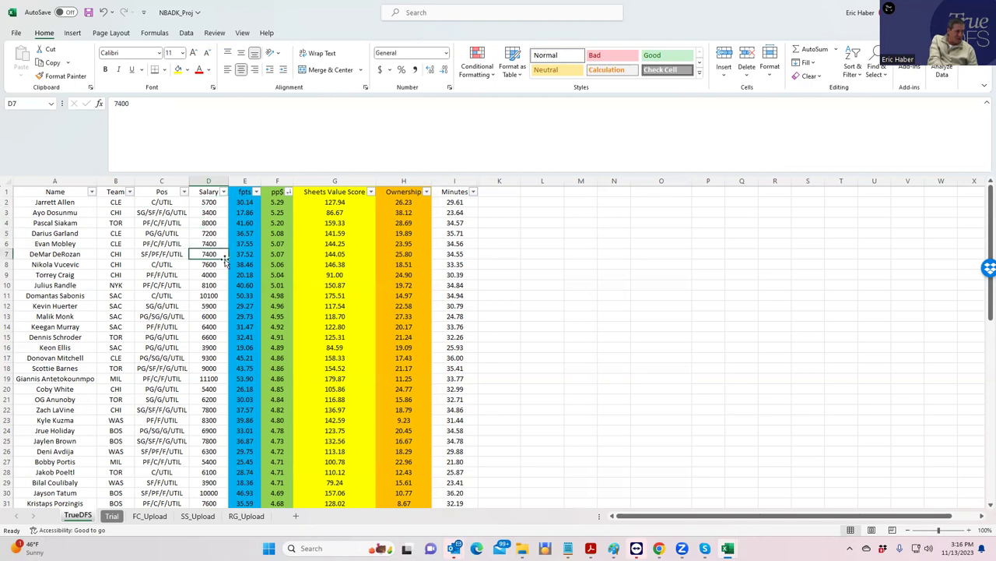
{"action": "left_click", "coordinate": [205, 264]}
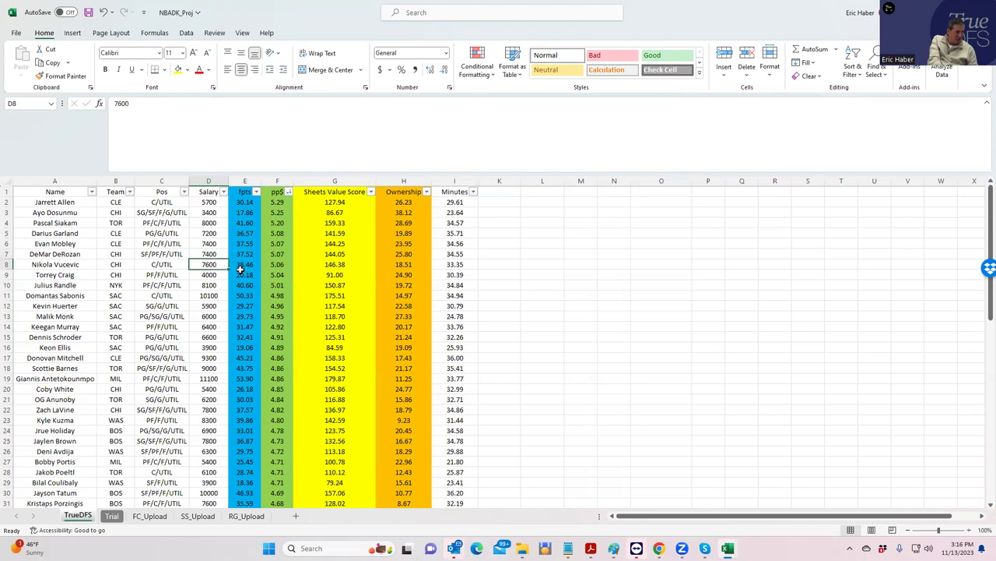
{"action": "left_click_drag", "start_coordinate": [209, 223], "coordinate": [210, 267]}
{"action": "left_click", "coordinate": [208, 275]}
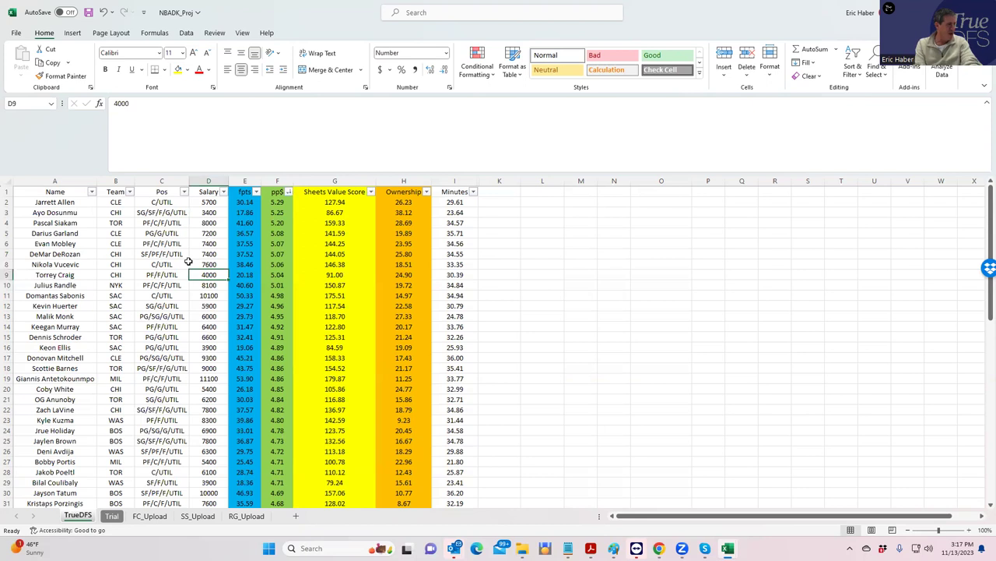
Check salaries D10–D14, select D3:D13 to see their total, then return to DraftKings.
{"action": "left_click", "coordinate": [205, 307]}
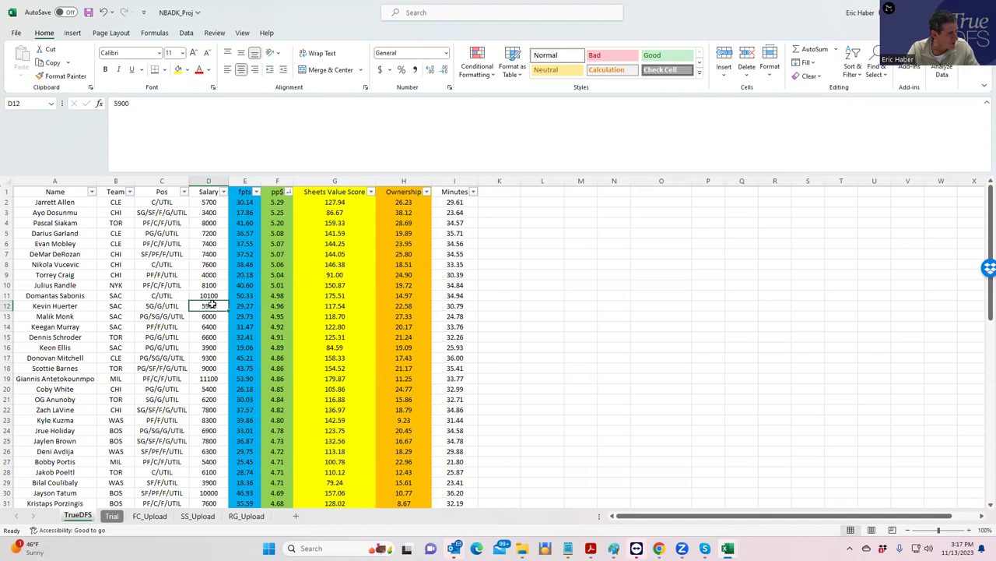
{"action": "left_click", "coordinate": [207, 317]}
{"action": "left_click", "coordinate": [210, 329]}
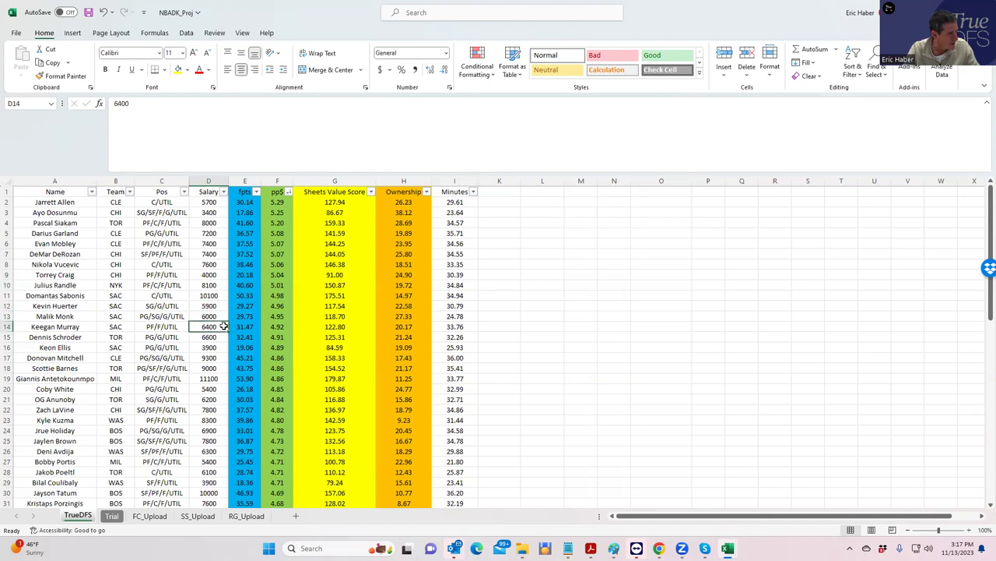
{"action": "left_click", "coordinate": [211, 305]}
{"action": "left_click", "coordinate": [208, 326]}
{"action": "left_click", "coordinate": [208, 297]}
{"action": "left_click", "coordinate": [208, 285]}
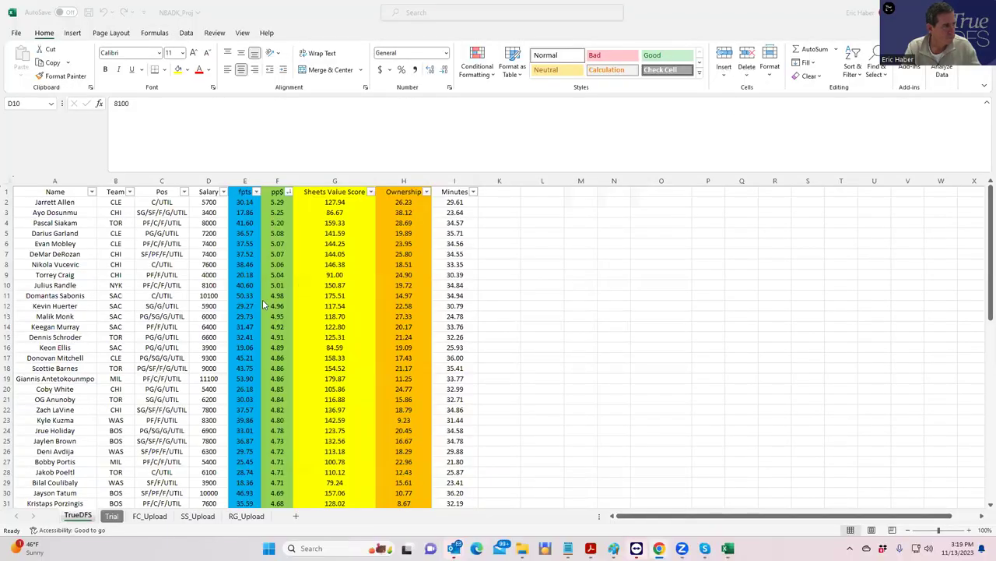
{"action": "left_click", "coordinate": [209, 212]}
{"action": "left_click_drag", "start_coordinate": [208, 232], "coordinate": [219, 312]}
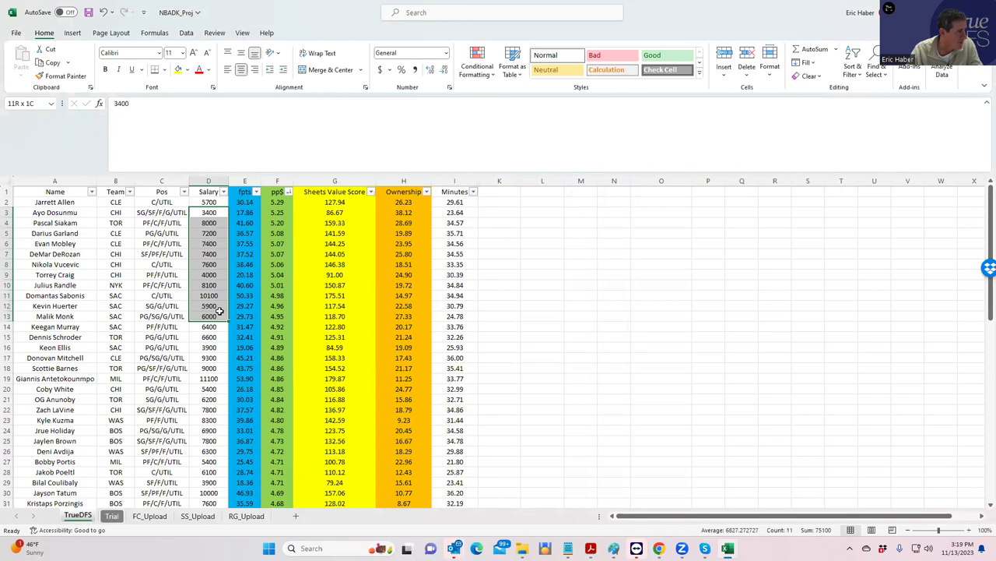
{"action": "left_click", "coordinate": [207, 285]}
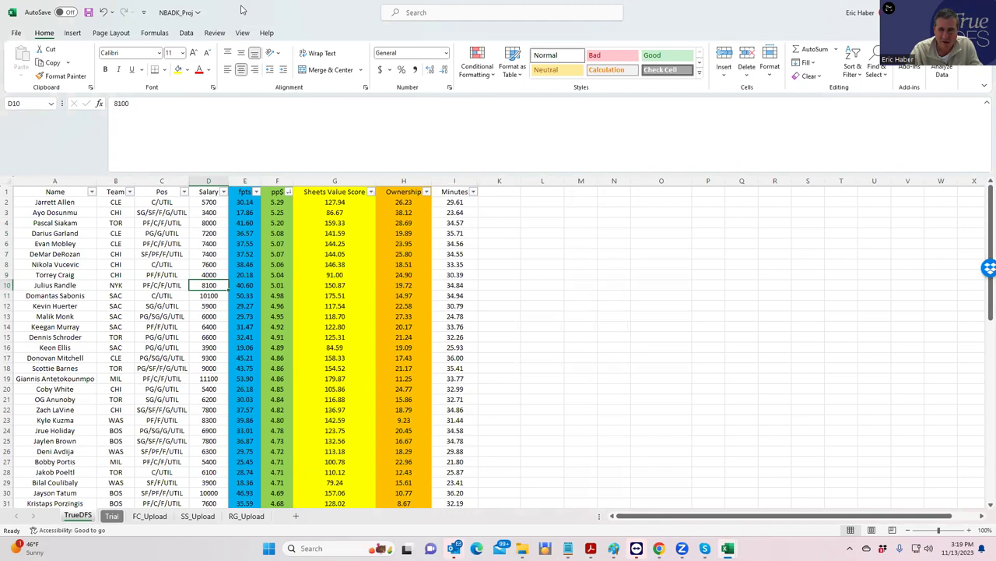
{"action": "key", "text": "alt+Tab"}
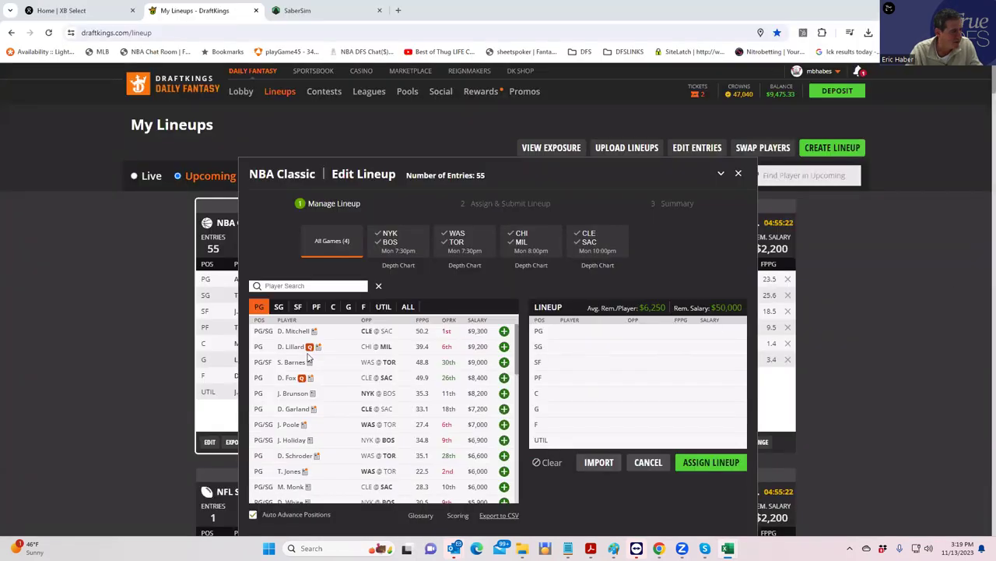
Add CLE center J. Allen ($5,700) from the CLE @ SAC game to the C slot.
{"action": "left_click", "coordinate": [333, 308]}
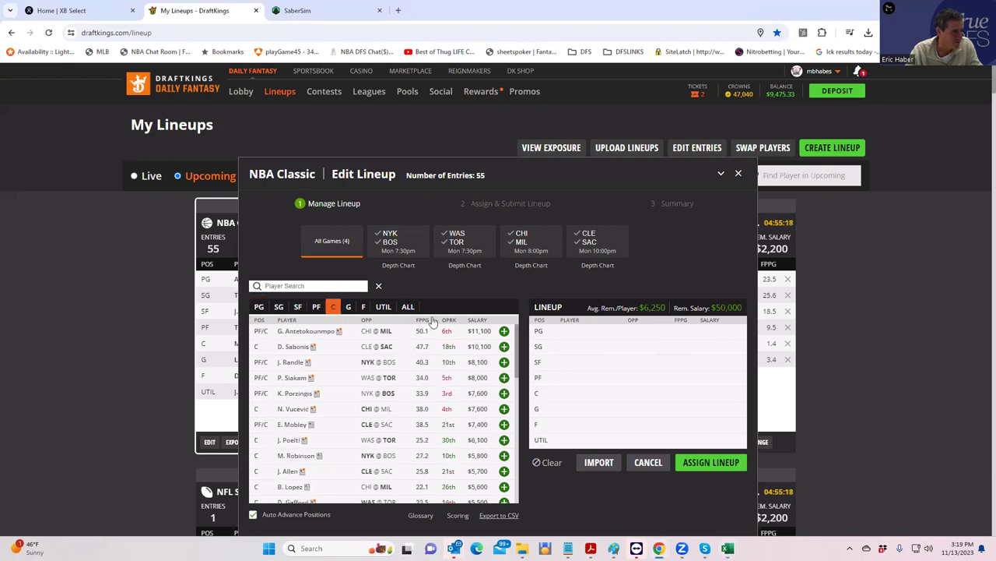
{"action": "left_click", "coordinate": [589, 238]}
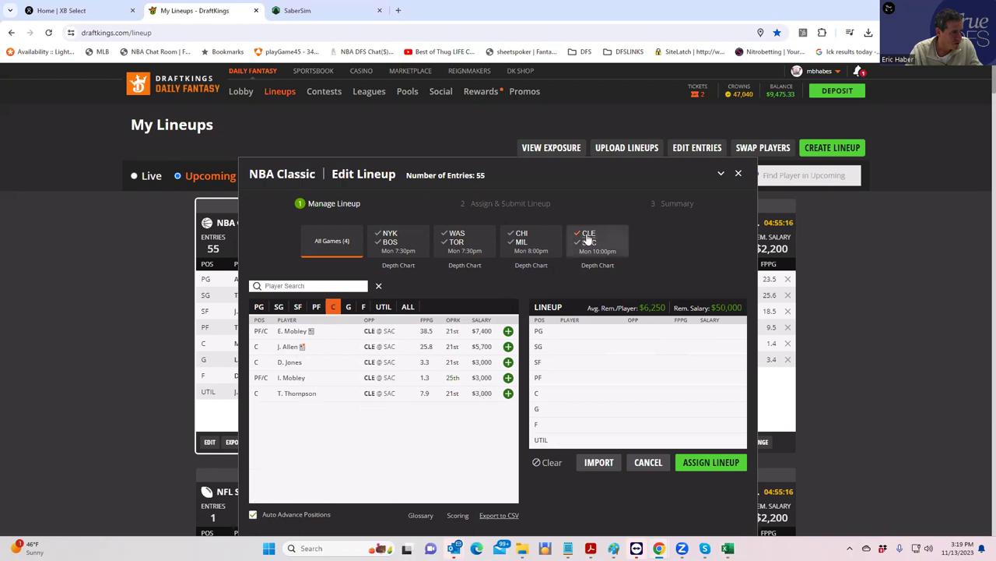
{"action": "left_click", "coordinate": [508, 347]}
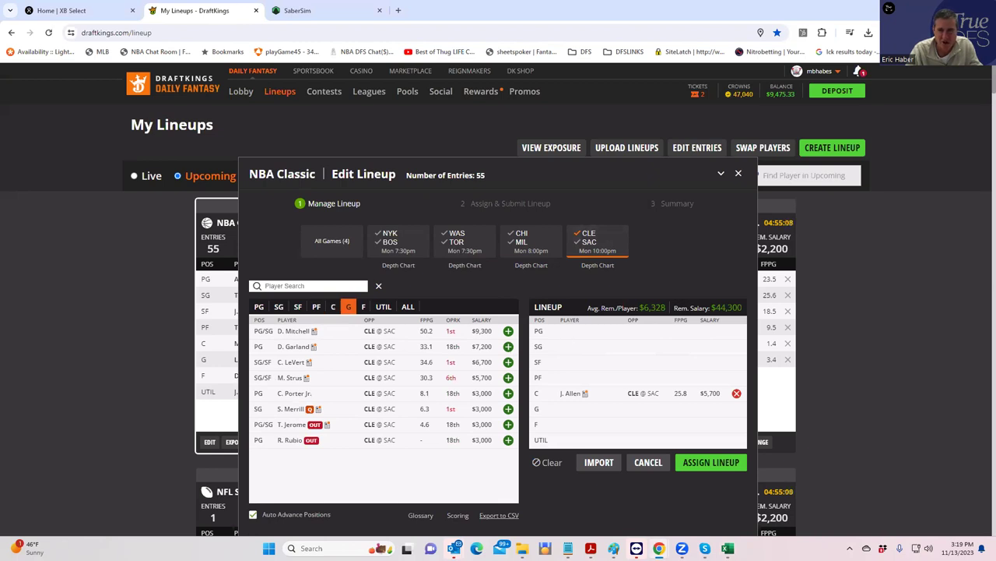
In Excel, read the positions in Pos cells C3, C7 and C5, then return to DraftKings.
{"action": "key", "text": "alt+Tab"}
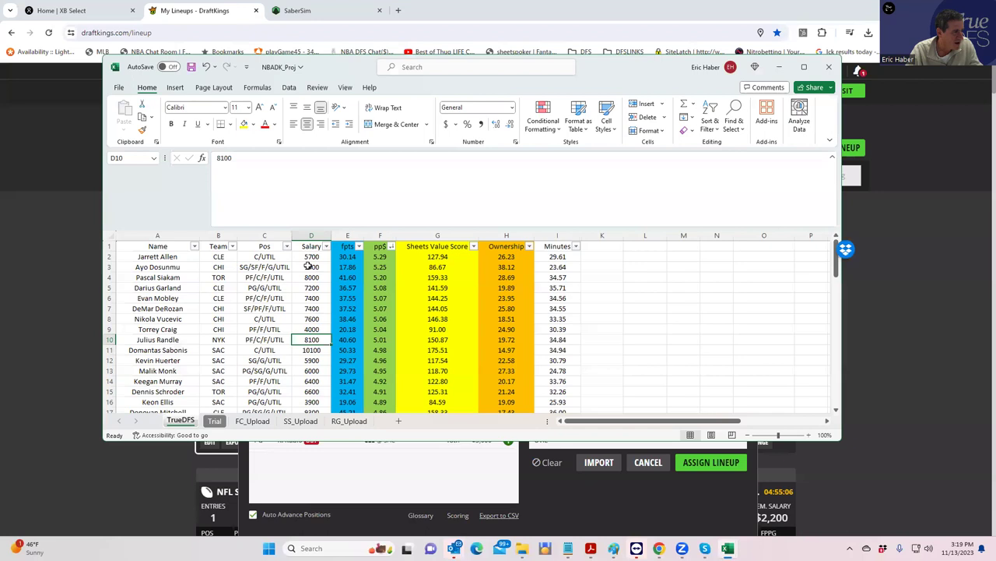
{"action": "left_click", "coordinate": [308, 265]}
{"action": "left_click", "coordinate": [240, 267]}
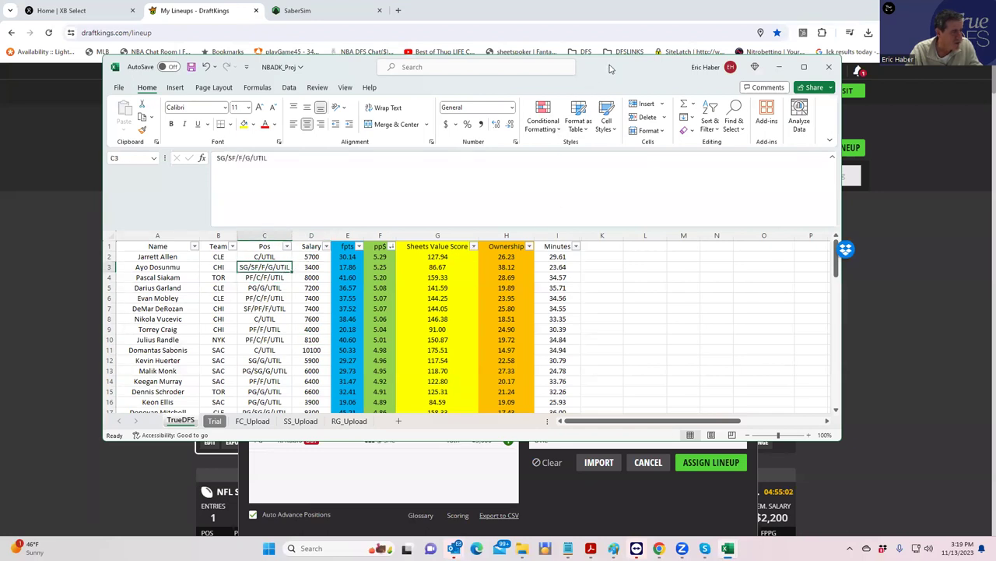
{"action": "left_click", "coordinate": [260, 309]}
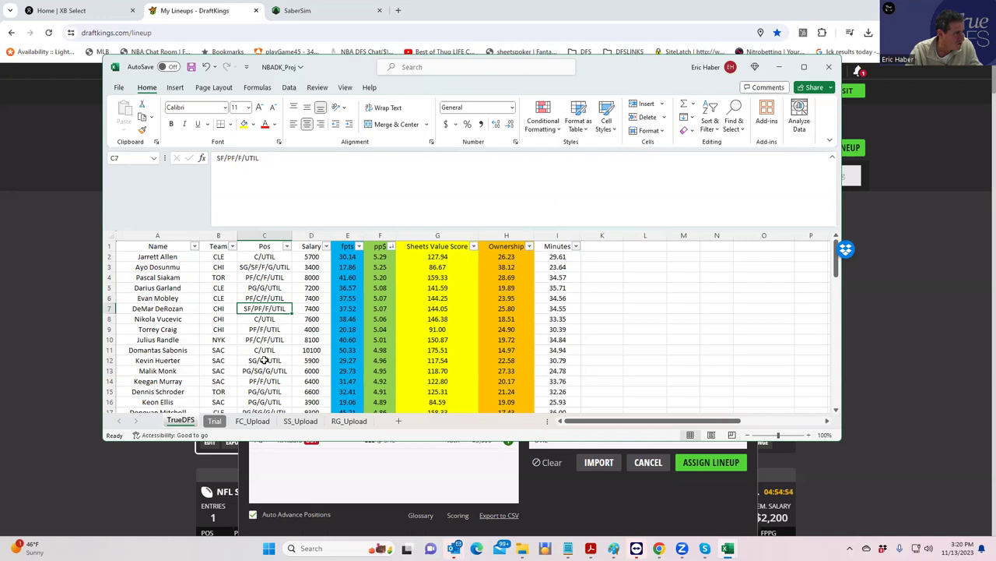
{"action": "left_click", "coordinate": [262, 288]}
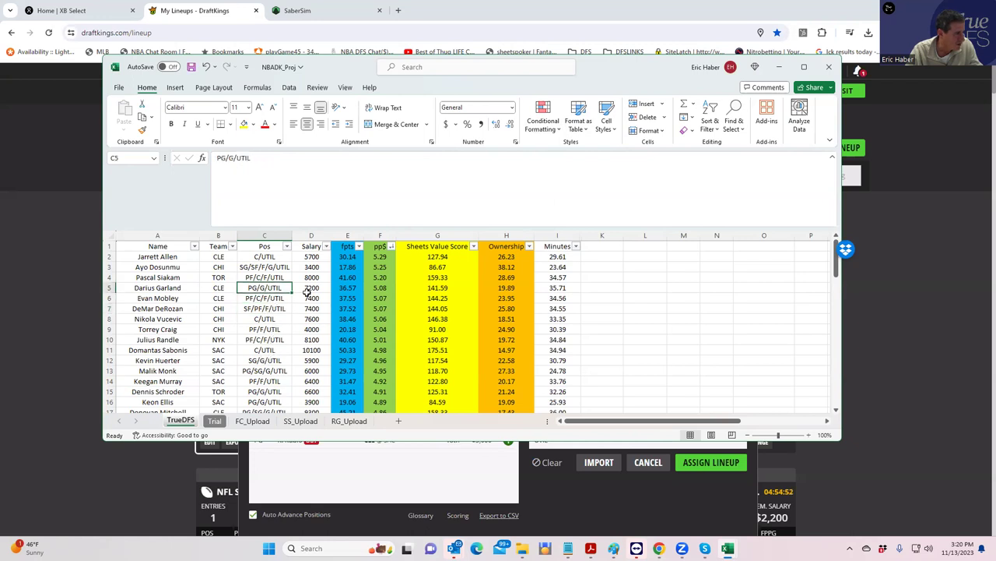
{"action": "left_click", "coordinate": [247, 267]}
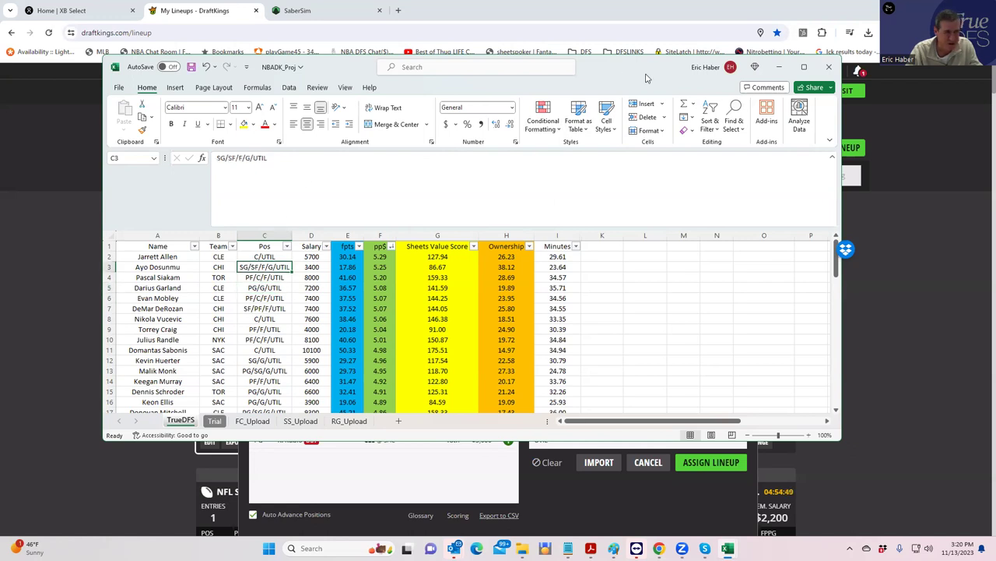
{"action": "key", "text": "alt+Tab"}
Add the $7,200 CLE point guard and the $3,400 CHI guard at SG.
{"action": "left_click", "coordinate": [262, 310]}
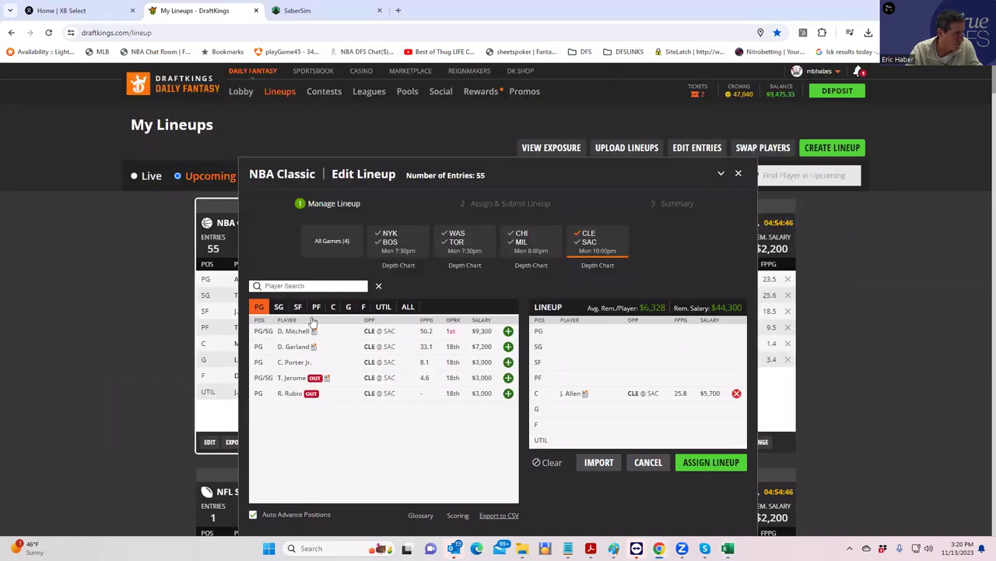
{"action": "left_click", "coordinate": [508, 346]}
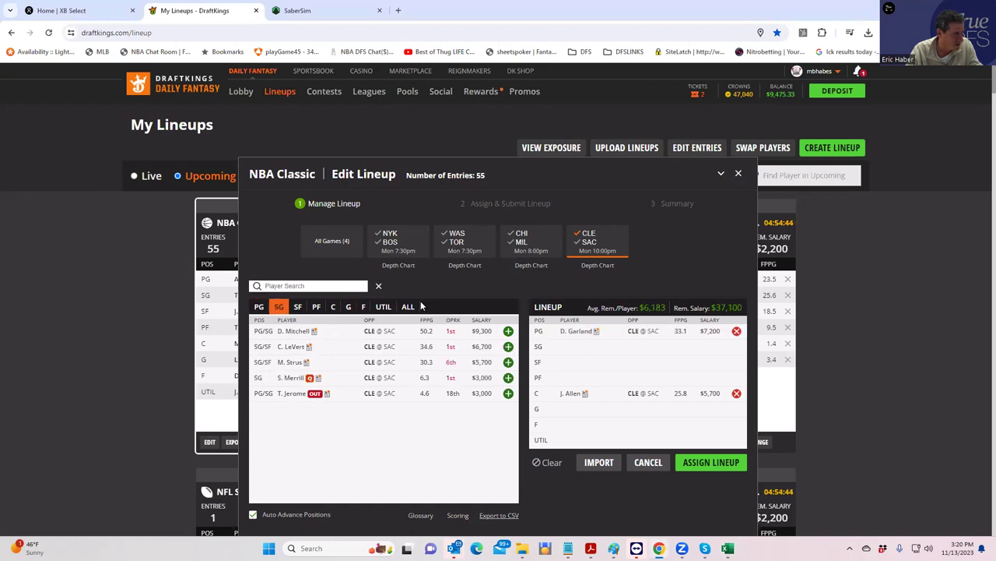
{"action": "left_click", "coordinate": [585, 238]}
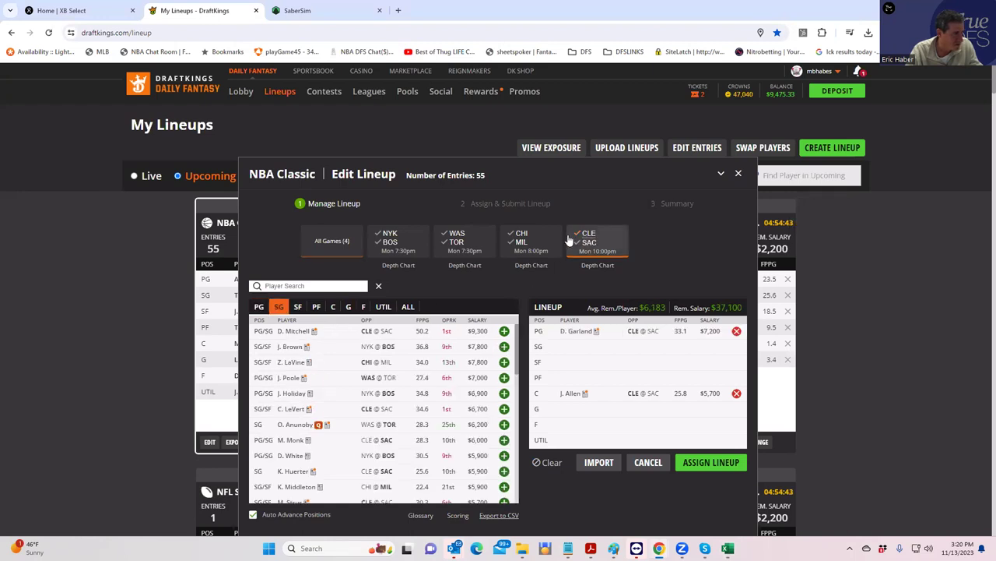
{"action": "left_click", "coordinate": [522, 235]}
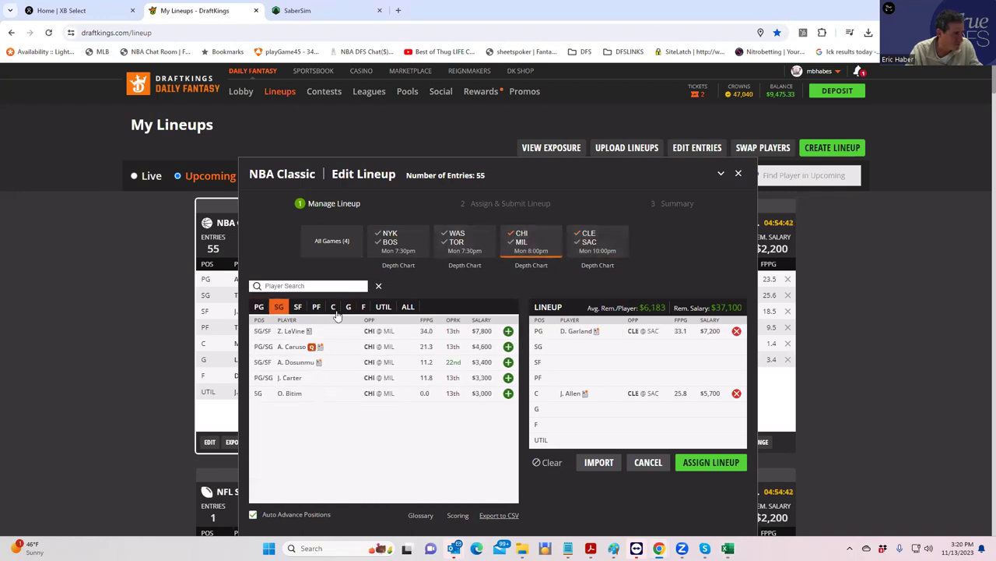
{"action": "left_click", "coordinate": [508, 362]}
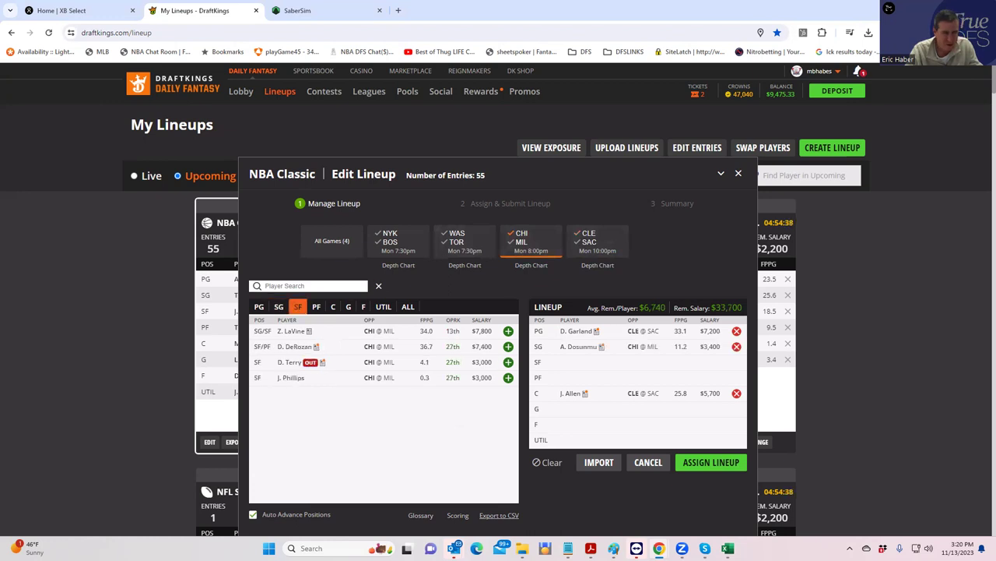
Check positions in cells C5 and C7, then add D. DeRozan to the SF slot.
{"action": "key", "text": "alt+Tab"}
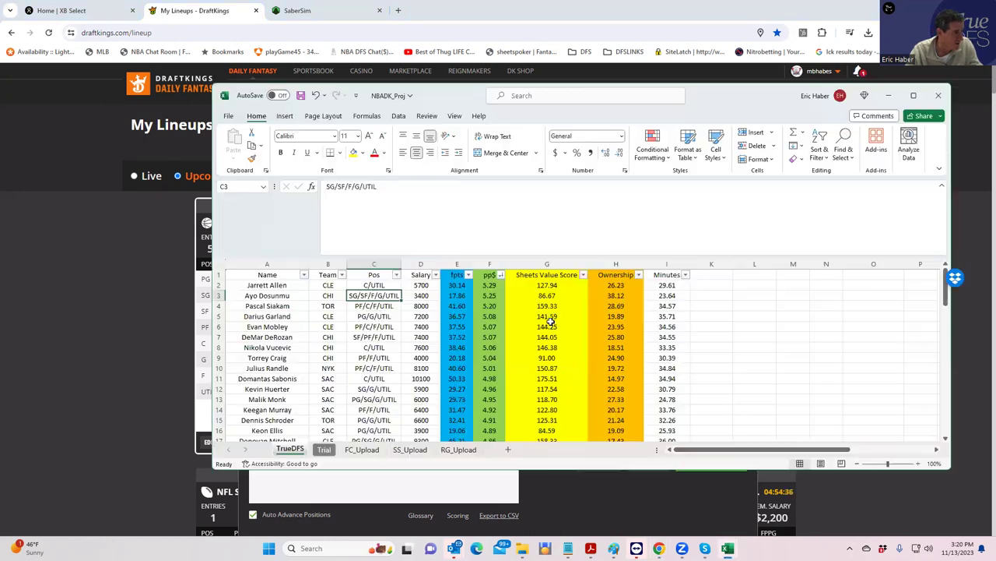
{"action": "left_click", "coordinate": [378, 317]}
{"action": "left_click", "coordinate": [376, 336]}
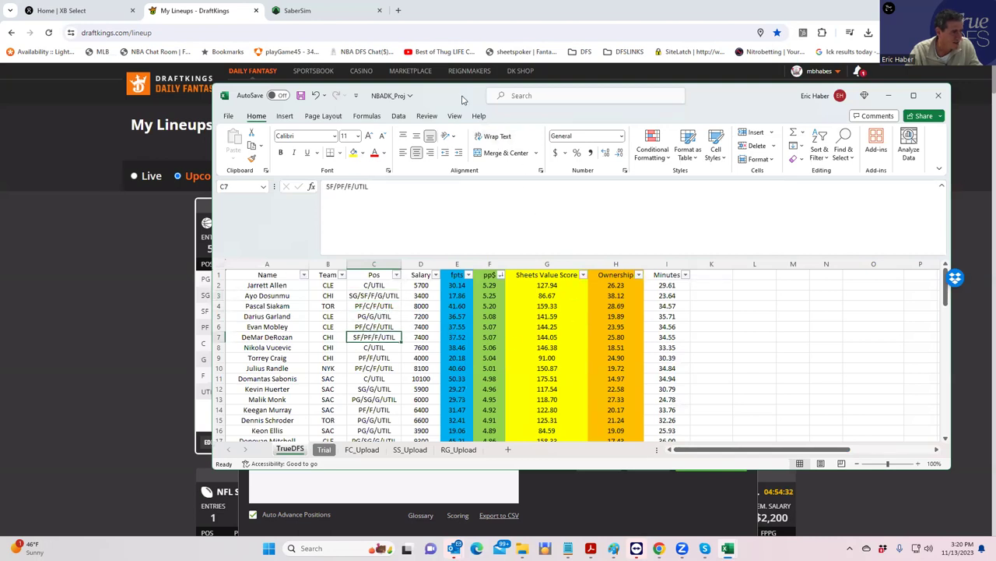
{"action": "key", "text": "alt+Tab"}
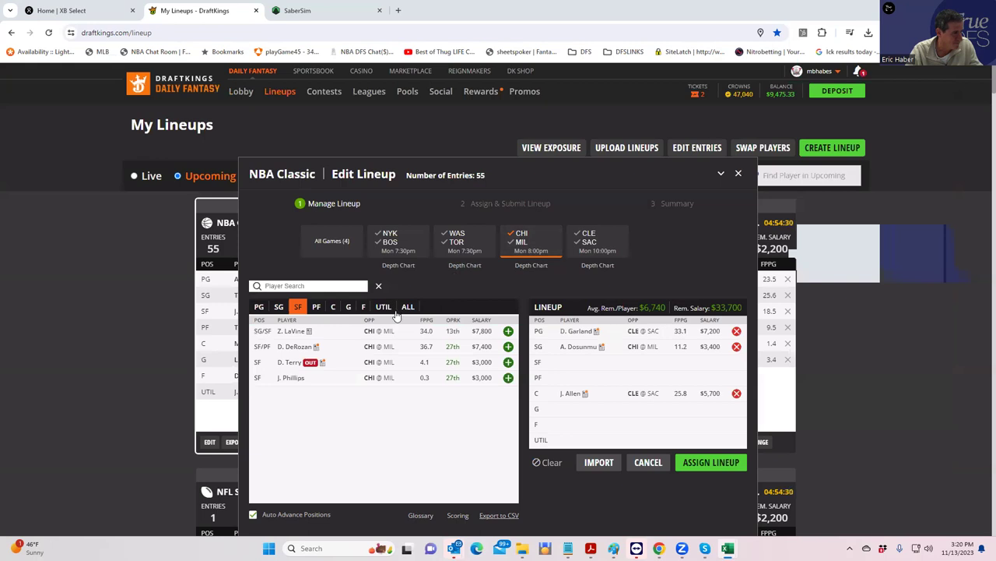
{"action": "left_click", "coordinate": [507, 346]}
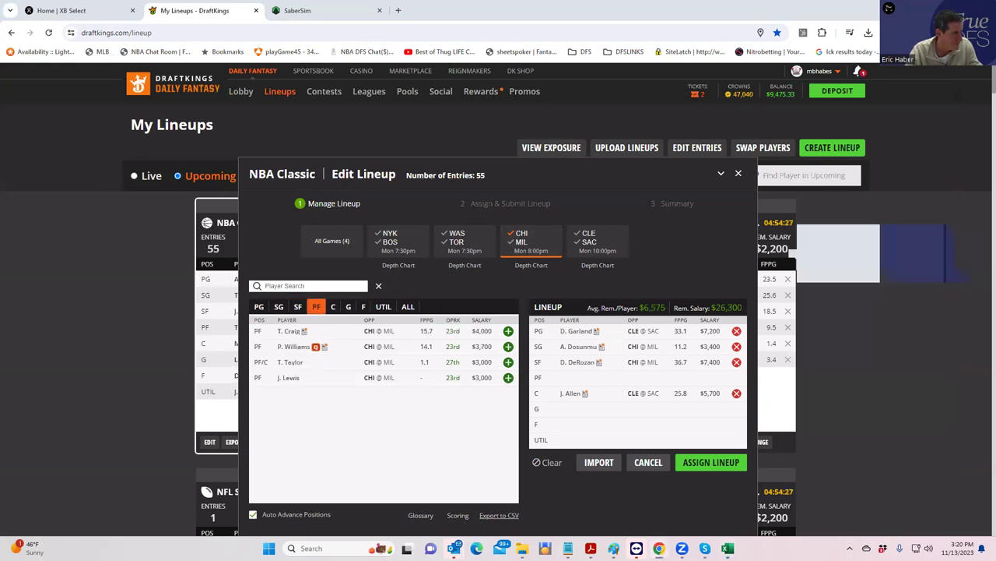
Compare salaries of Randle, Huerter, Murray and Craig, then add P. Siakam at PF.
{"action": "key", "text": "alt+Tab"}
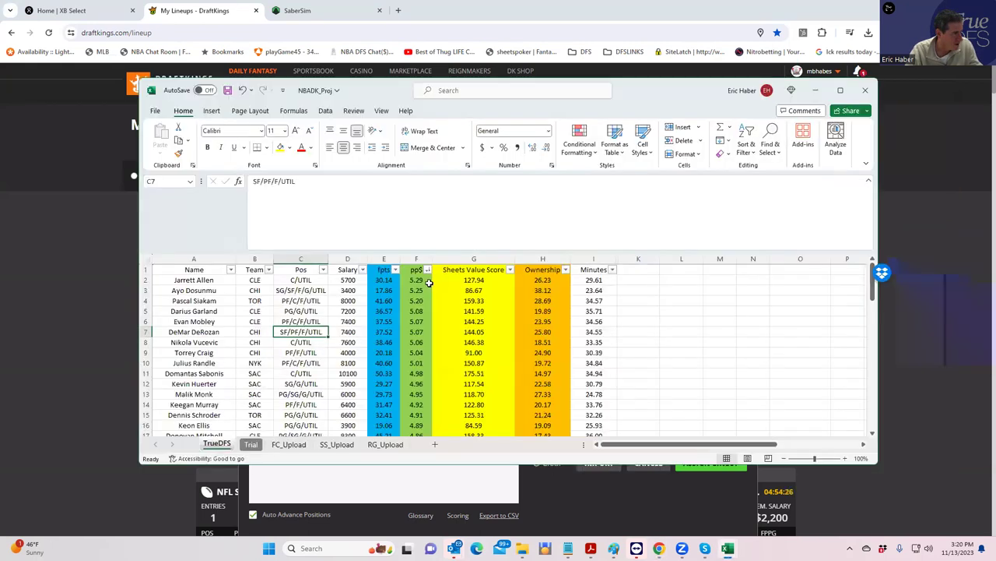
{"action": "left_click", "coordinate": [346, 362]}
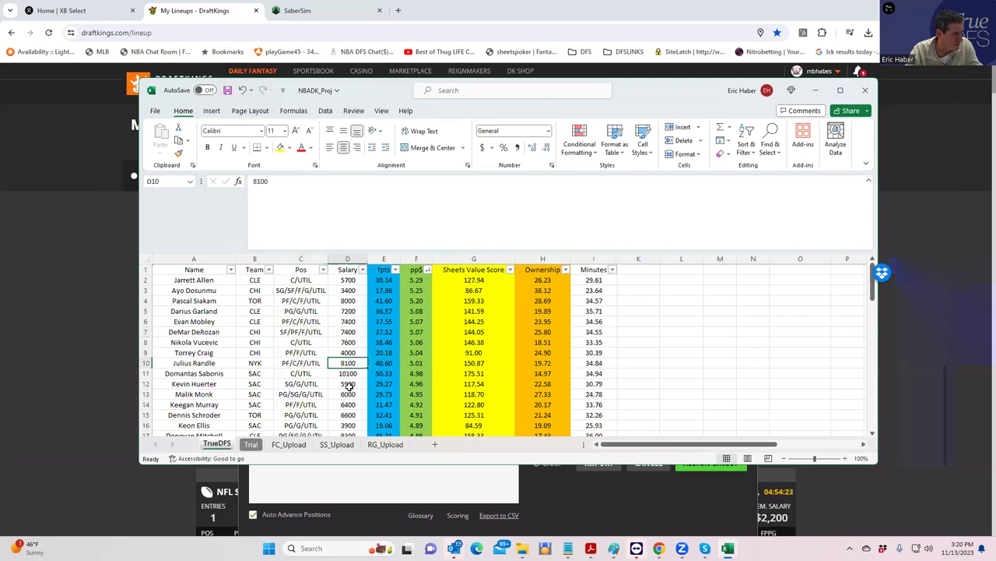
{"action": "left_click", "coordinate": [348, 383]}
{"action": "left_click", "coordinate": [347, 404]}
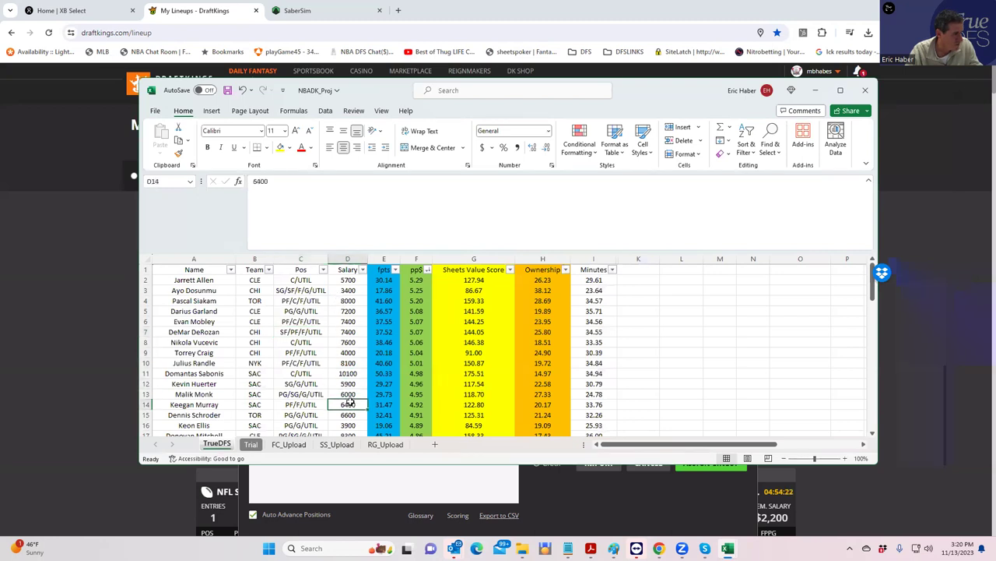
{"action": "left_click", "coordinate": [344, 352]}
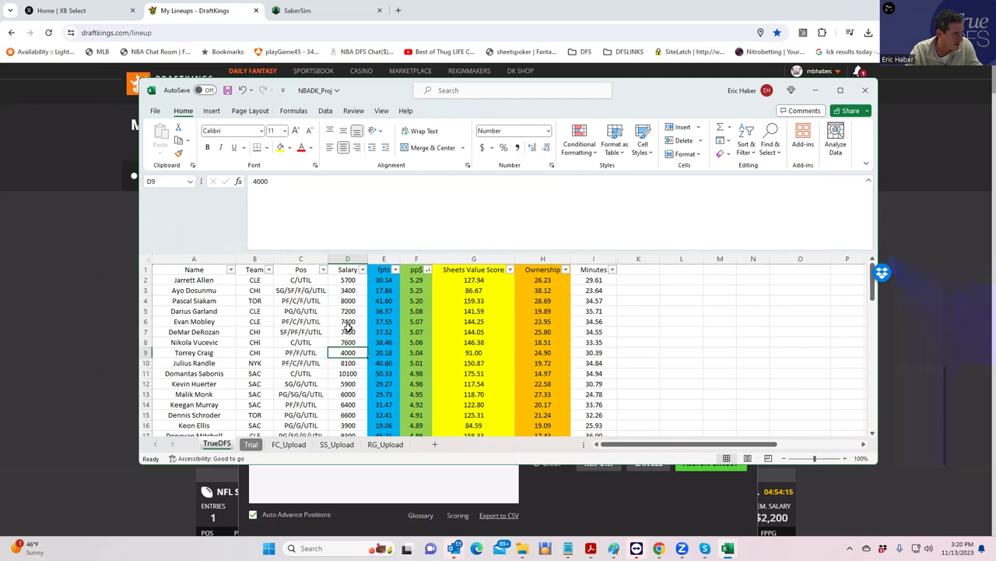
{"action": "left_click", "coordinate": [293, 302]}
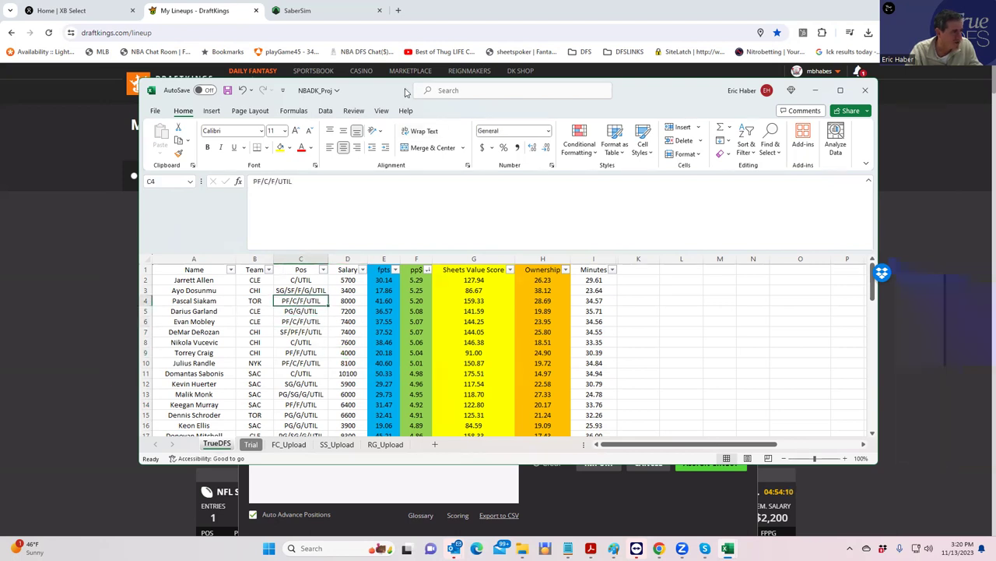
{"action": "key", "text": "alt+Tab"}
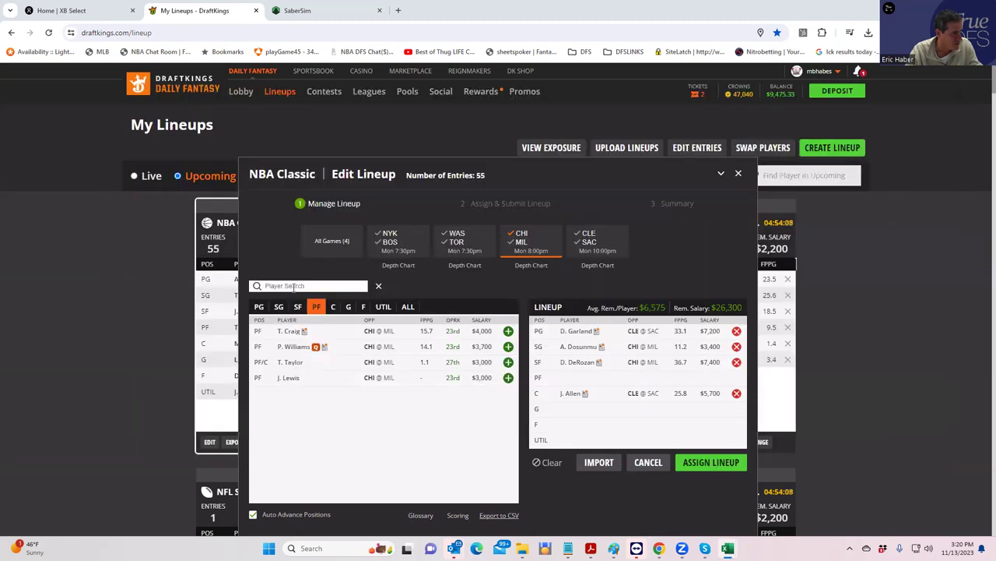
{"action": "left_click", "coordinate": [518, 241]}
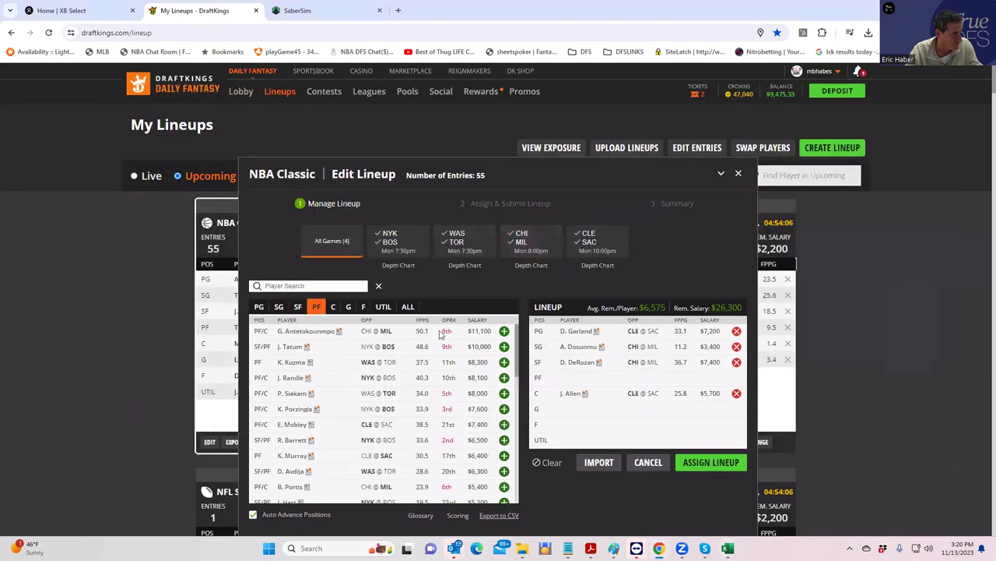
{"action": "left_click", "coordinate": [504, 393]}
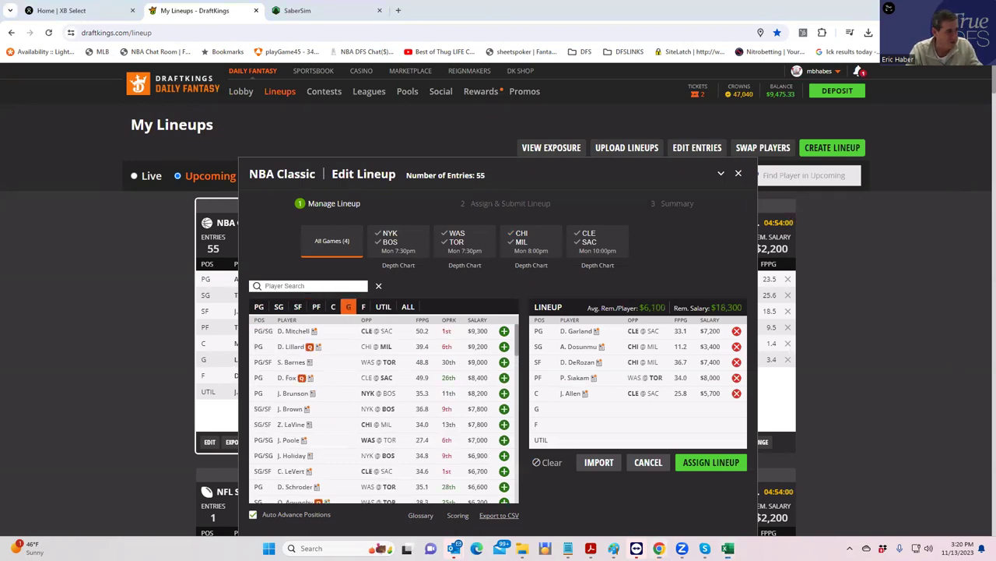
{"action": "key", "text": "alt+Tab"}
Compare Huerter's and Monk's pp$ (4.96 vs 4.95), plus Huerter's and Schroder's ownership and fpts.
{"action": "left_click", "coordinate": [344, 322]}
{"action": "left_click", "coordinate": [343, 314]}
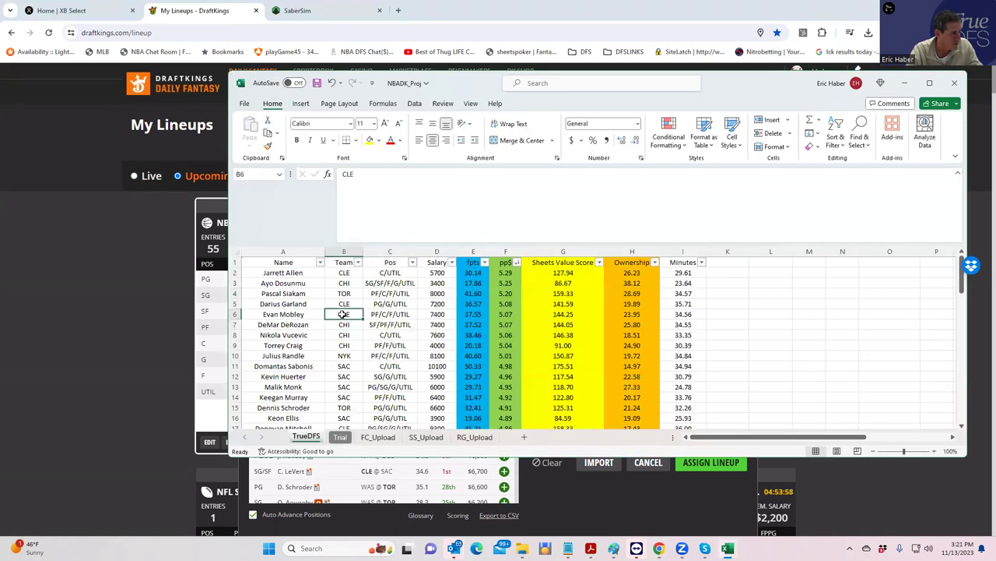
{"action": "left_click", "coordinate": [381, 375]}
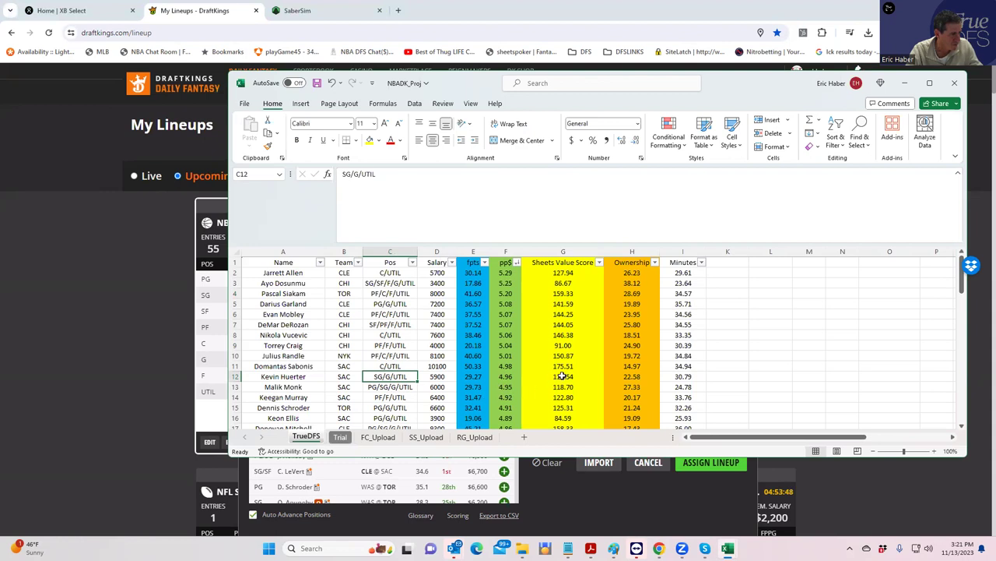
{"action": "left_click", "coordinate": [503, 376]}
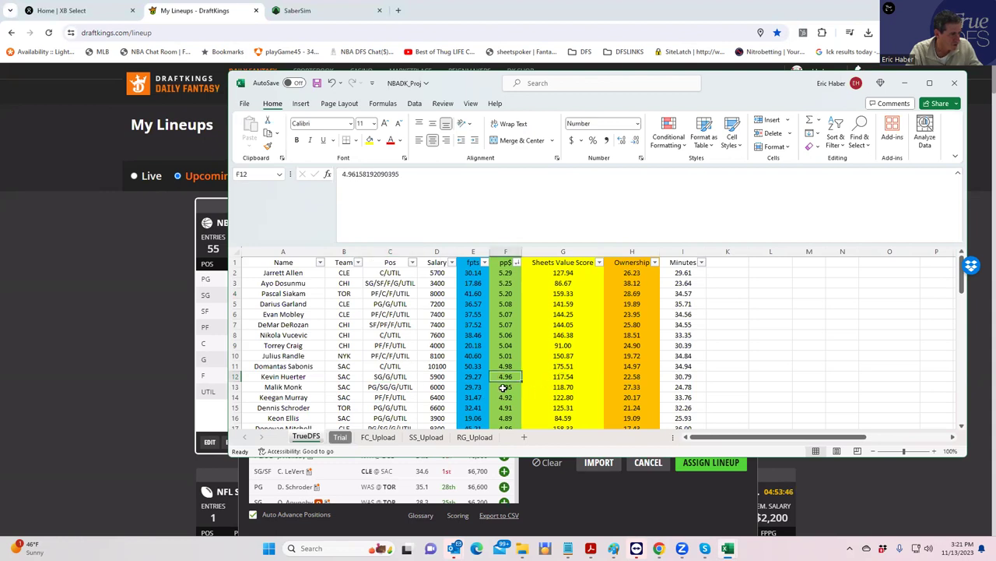
{"action": "left_click", "coordinate": [501, 388]}
{"action": "left_click", "coordinate": [629, 378]}
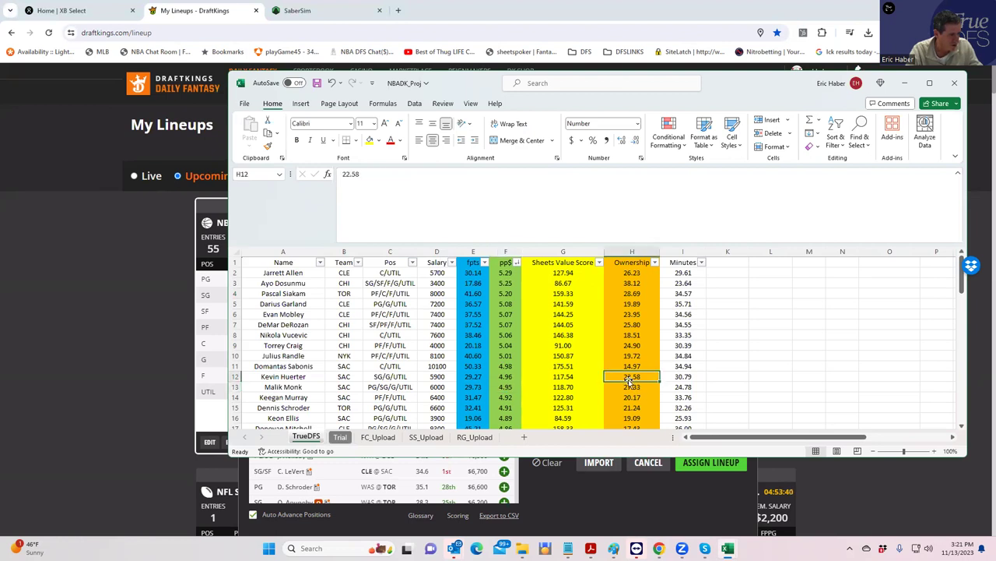
{"action": "left_click", "coordinate": [506, 378]}
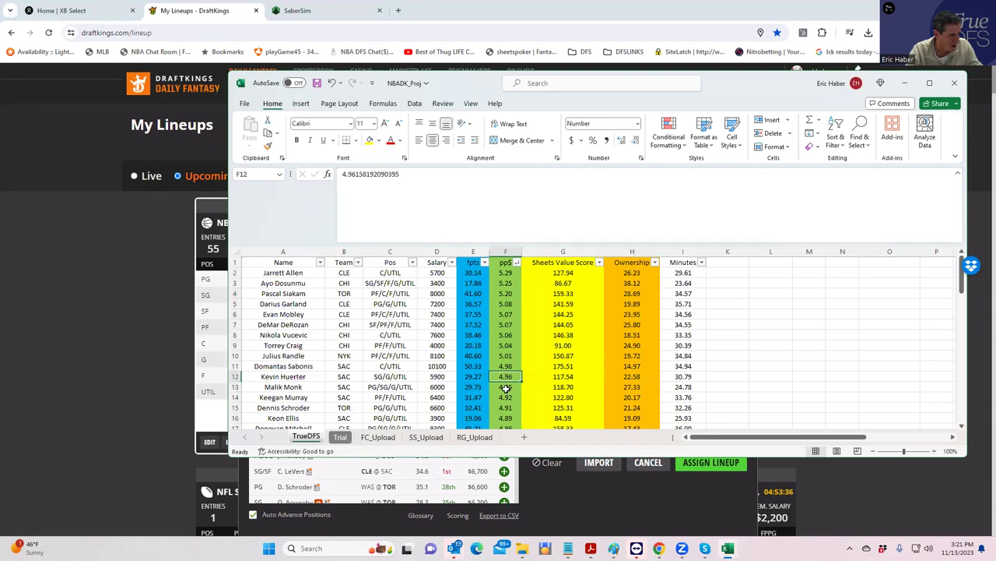
{"action": "left_click", "coordinate": [507, 386]}
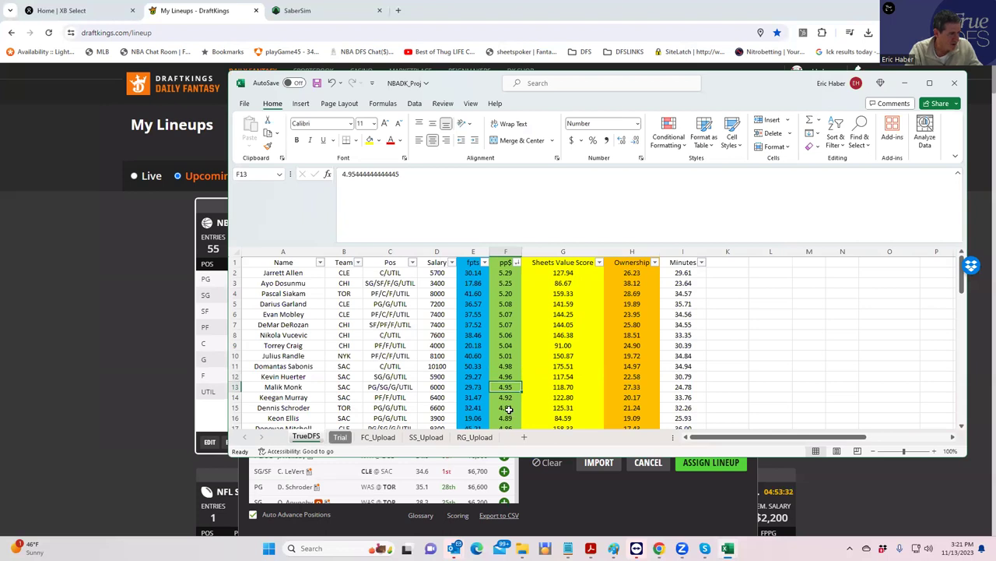
{"action": "left_click", "coordinate": [632, 407]}
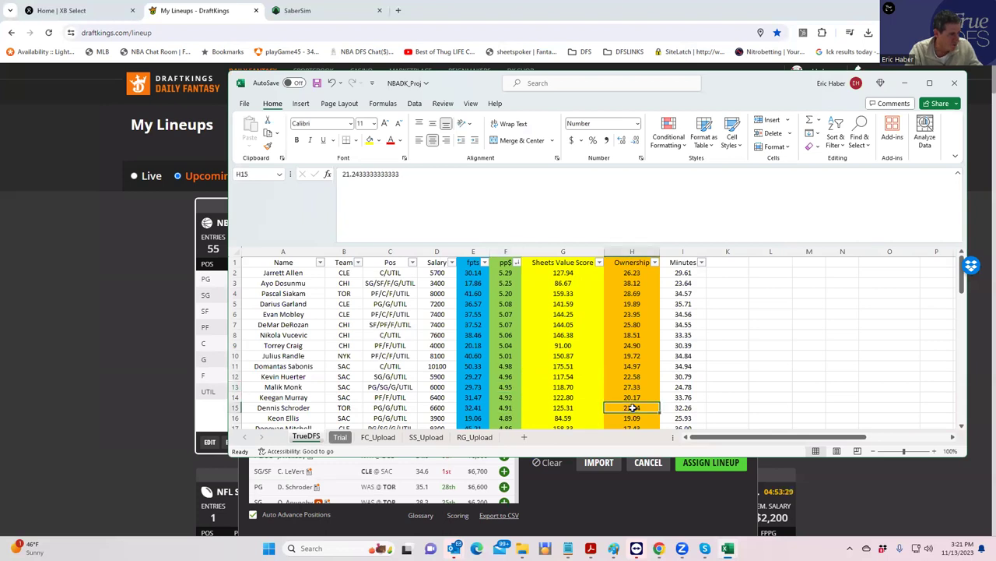
{"action": "left_click", "coordinate": [467, 405]}
{"action": "left_click", "coordinate": [473, 377]}
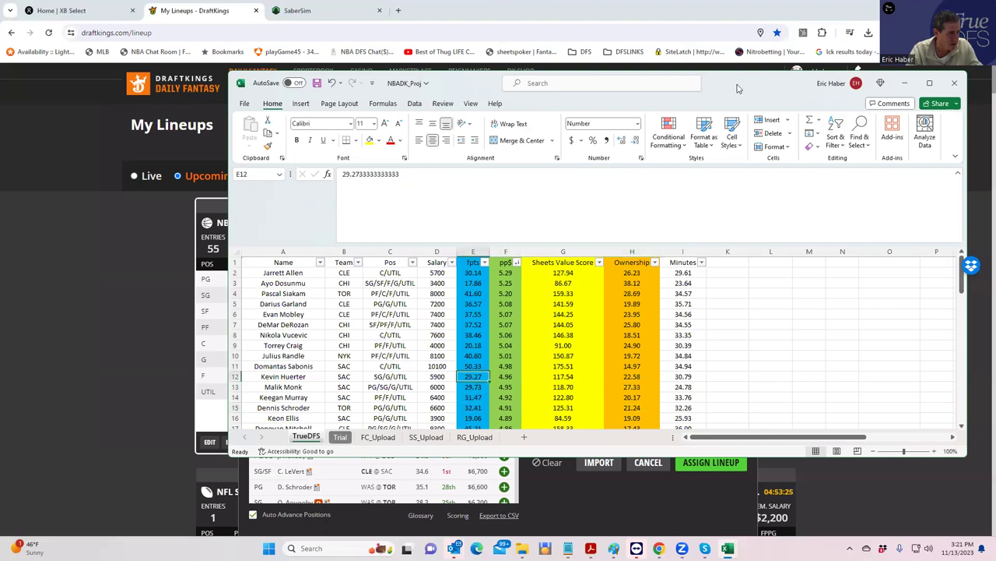
{"action": "key", "text": "alt+Tab"}
Search 'huer' and add K. Huerter to the G slot.
{"action": "left_click", "coordinate": [289, 284]}
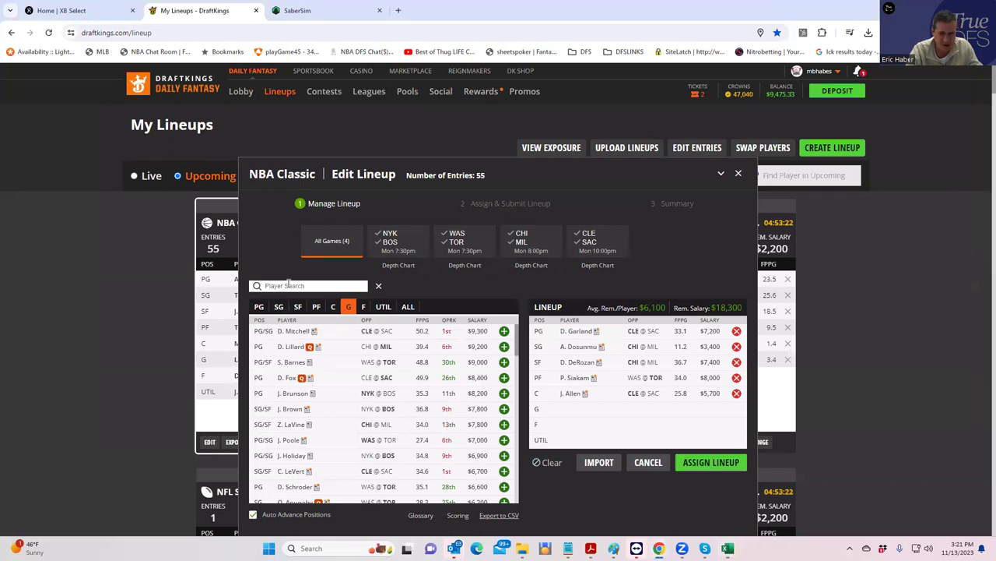
{"action": "type", "text": "huer"}
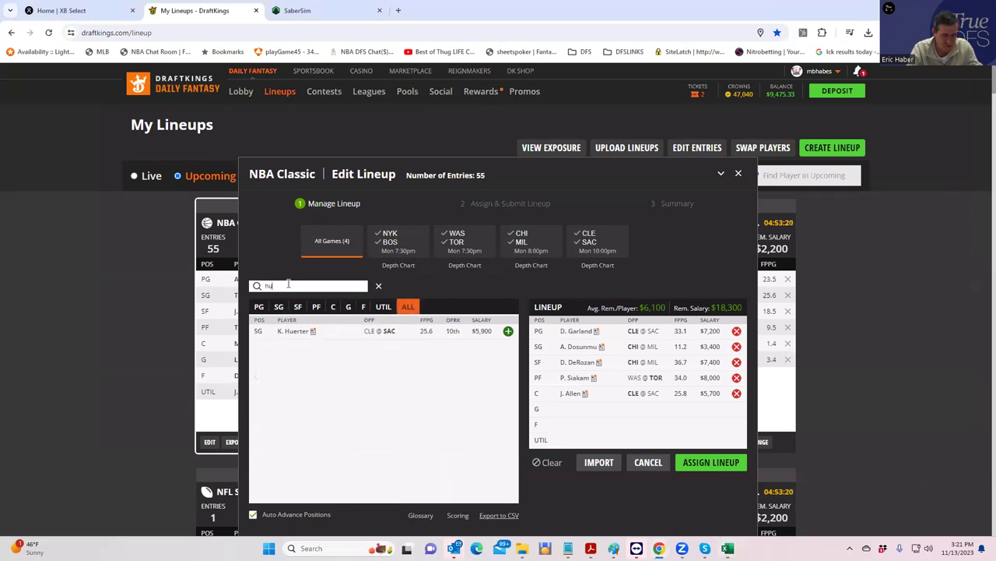
{"action": "left_click", "coordinate": [348, 307]}
{"action": "left_click", "coordinate": [507, 332]}
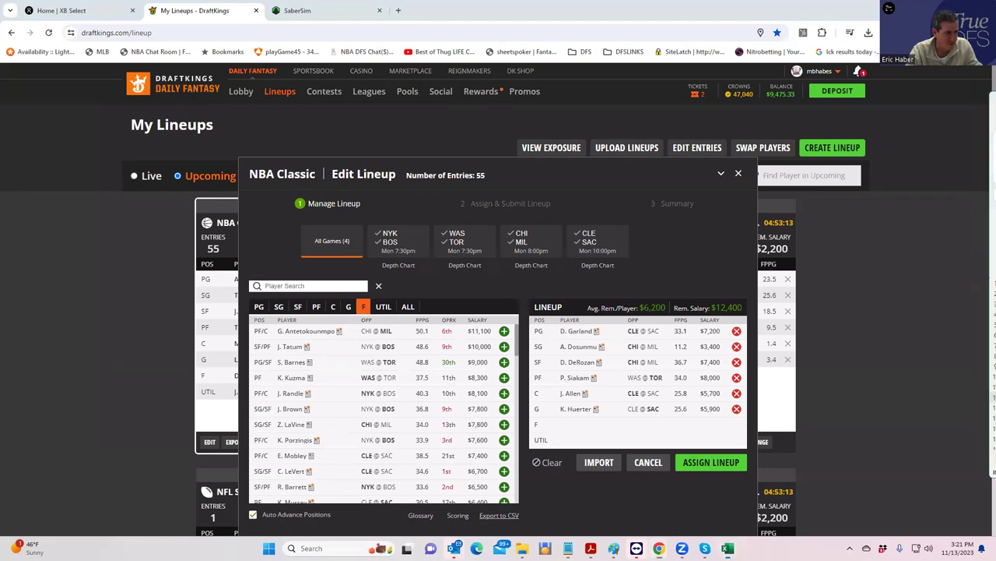
Compare Malik Monk's 6000 and Keegan Murray's 6400 salaries in Excel, then minimize the workbook.
{"action": "key", "text": "alt+Tab"}
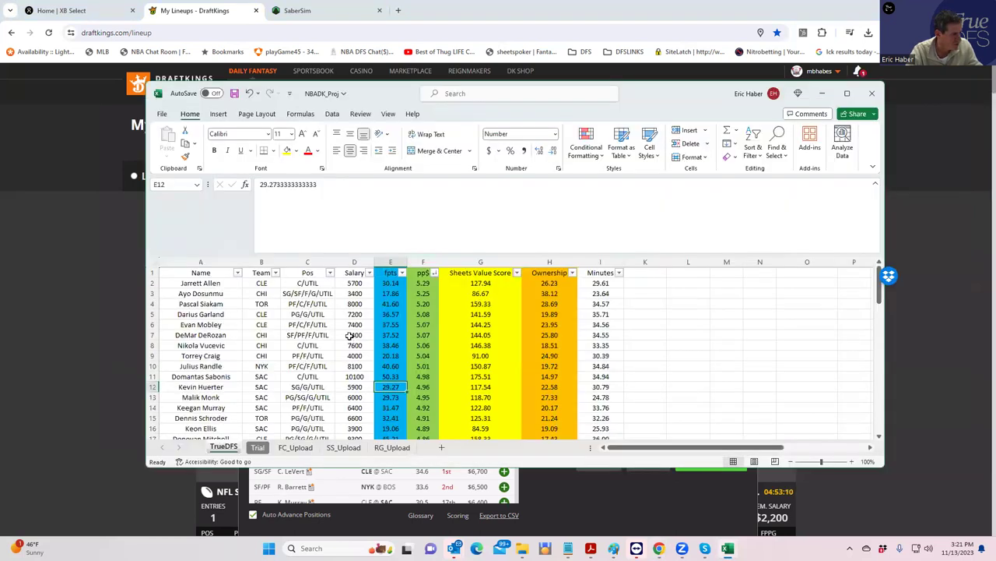
{"action": "left_click", "coordinate": [356, 398]}
{"action": "left_click", "coordinate": [359, 407]}
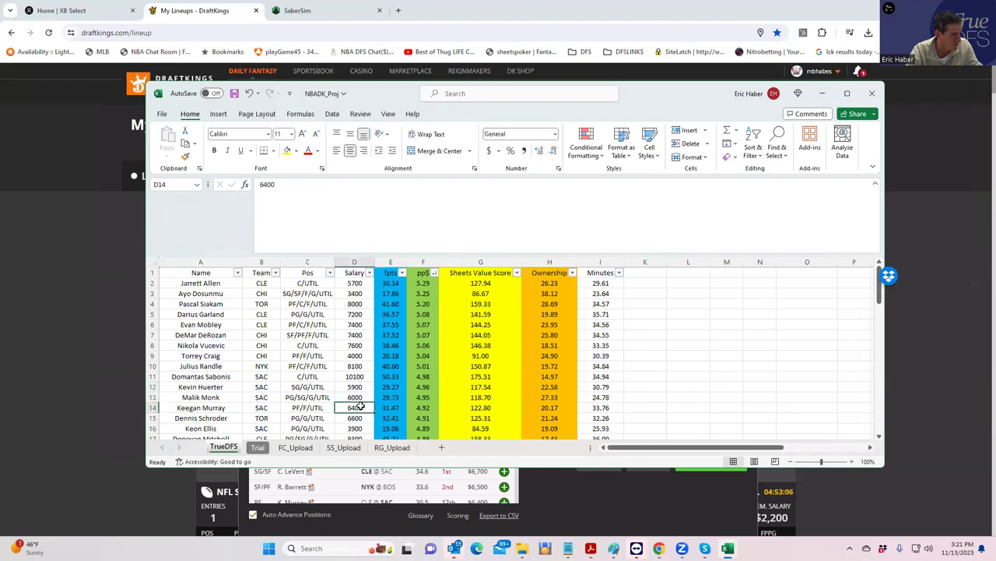
{"action": "left_click", "coordinate": [358, 398]}
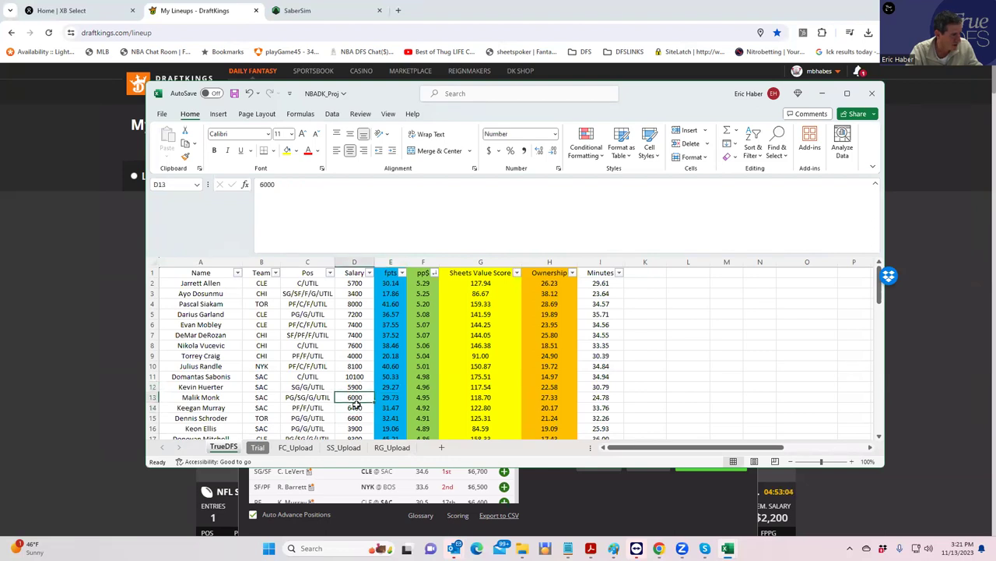
{"action": "left_click", "coordinate": [355, 404]}
{"action": "left_click", "coordinate": [354, 397]}
{"action": "left_click", "coordinate": [352, 408]}
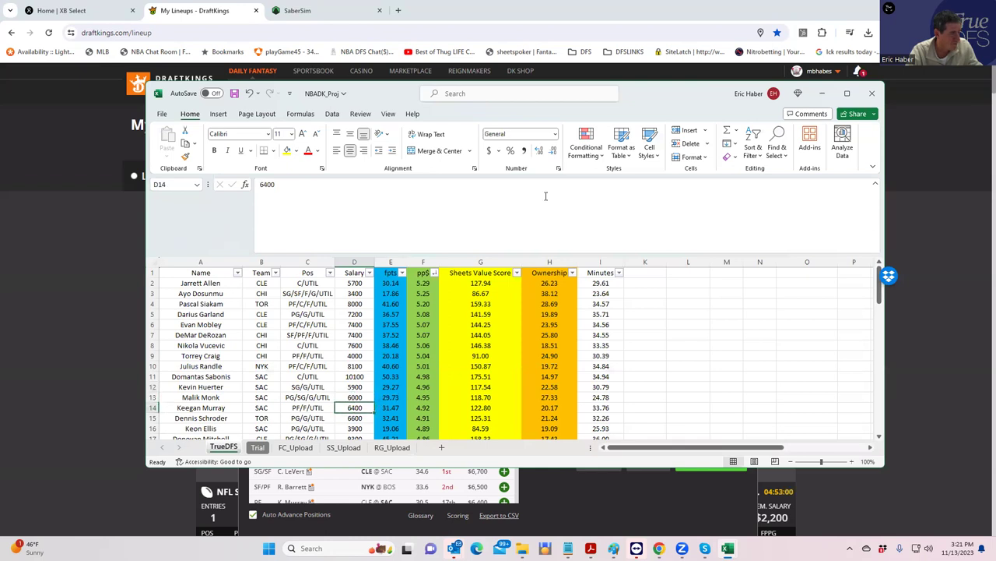
{"action": "left_click", "coordinate": [822, 93]}
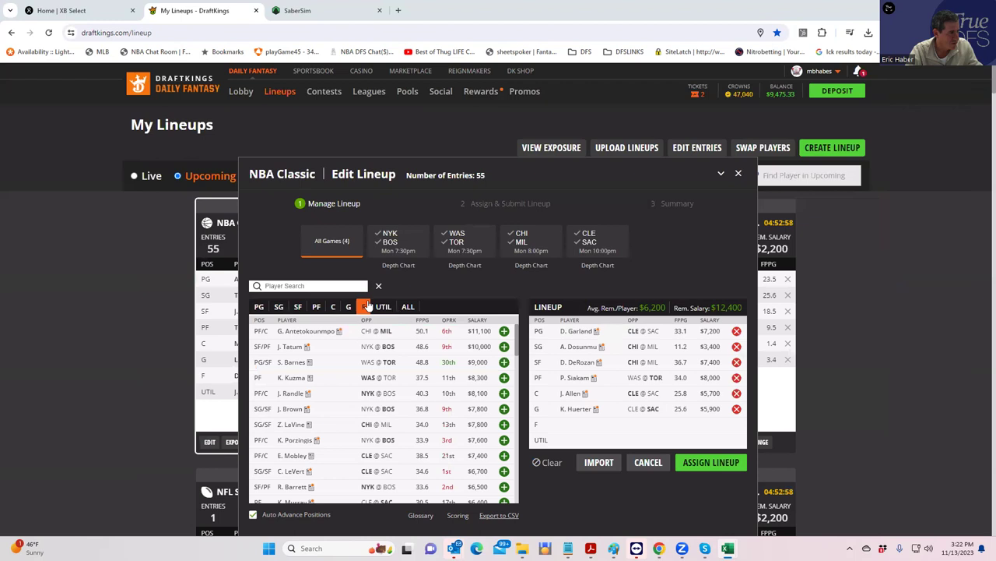
Search and add M. Monk at UTIL and K. Murray at F, then assign the lineup.
{"action": "left_click", "coordinate": [325, 289]}
{"action": "type", "text": "monk"}
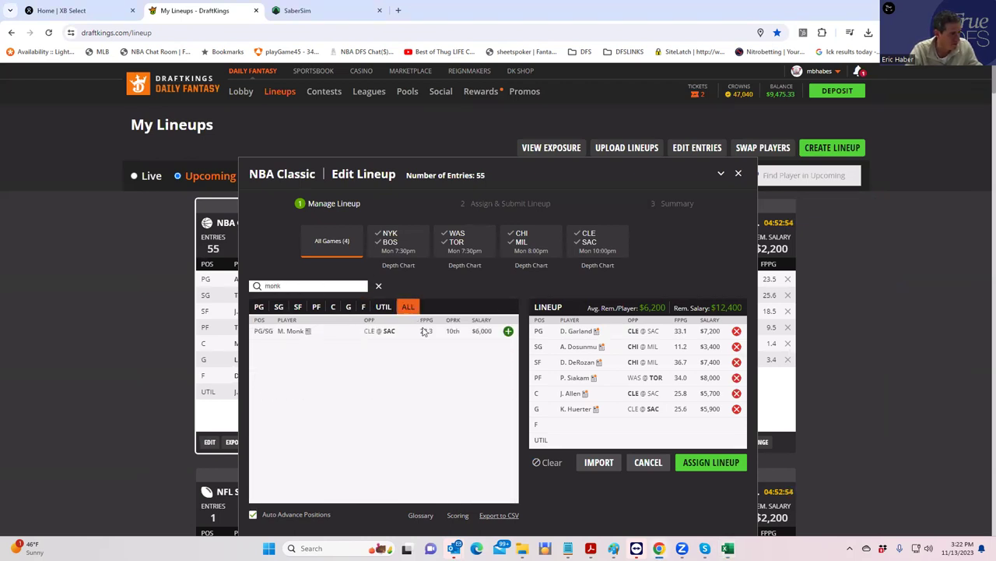
{"action": "left_click", "coordinate": [508, 331]}
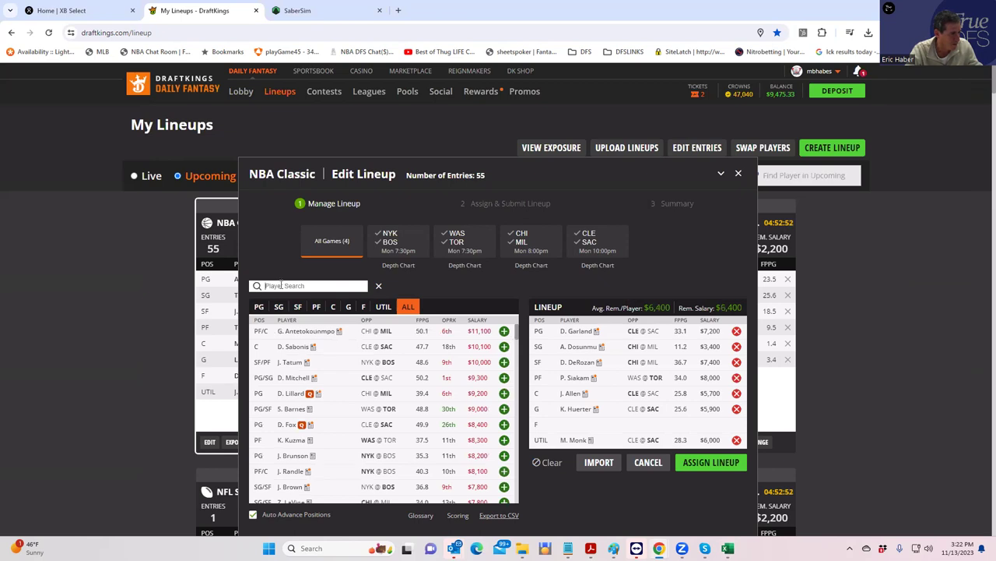
{"action": "left_click", "coordinate": [285, 285]}
{"action": "type", "text": "murra"}
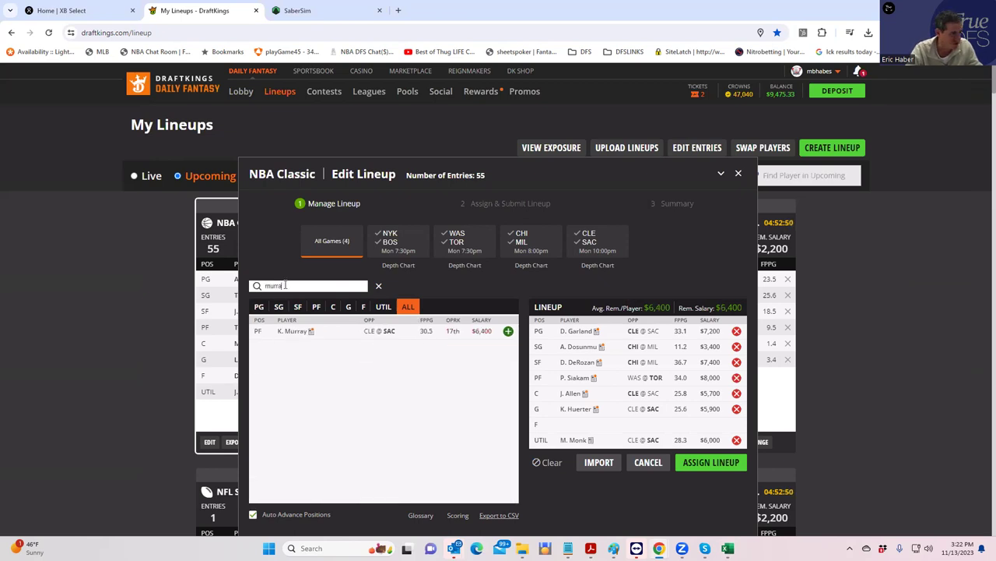
{"action": "left_click", "coordinate": [508, 331]}
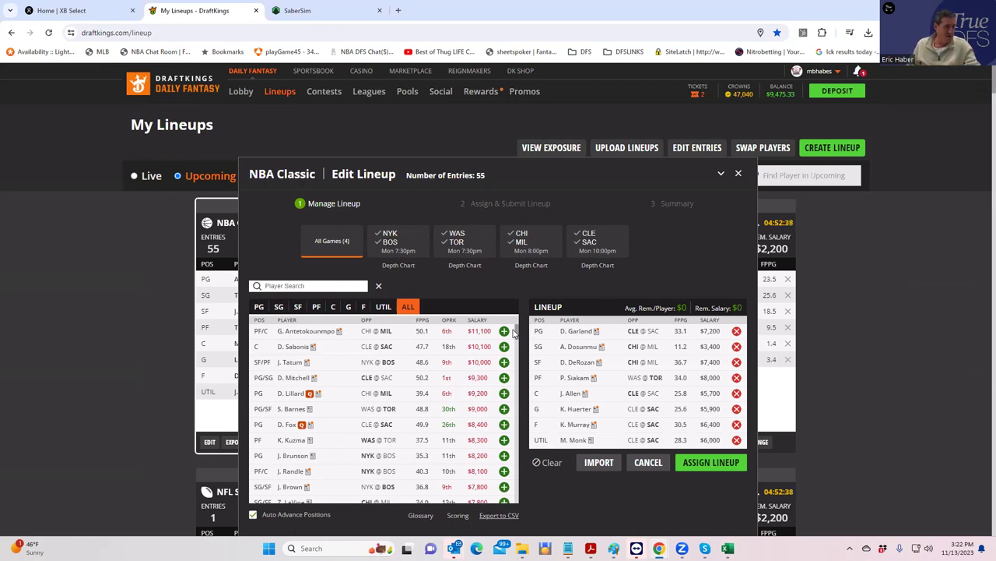
{"action": "left_click", "coordinate": [715, 461]}
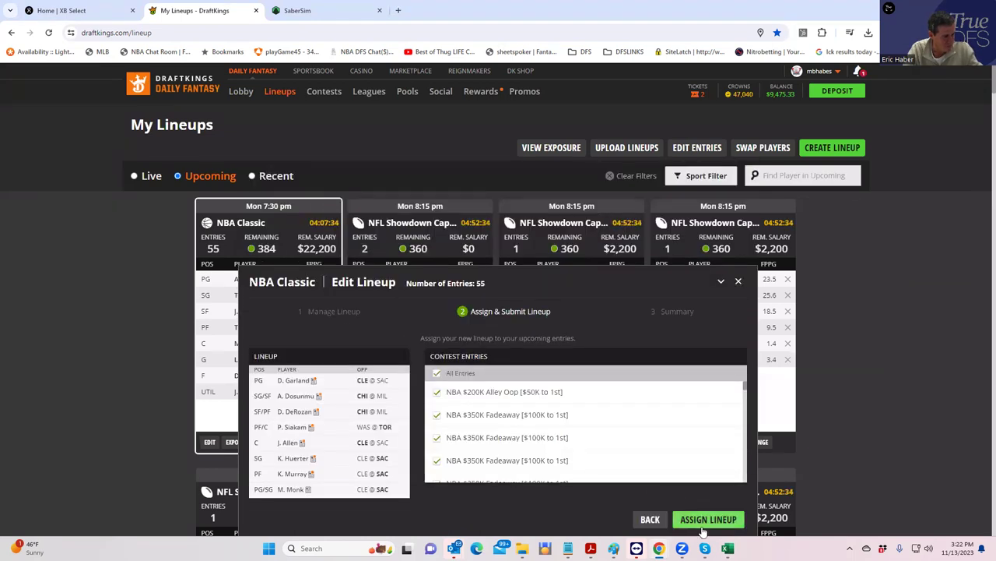
Assign the lineup to all contest entries, reopen it, then switch to the SaberSim tab.
{"action": "left_click", "coordinate": [702, 525]}
{"action": "left_click", "coordinate": [715, 521]}
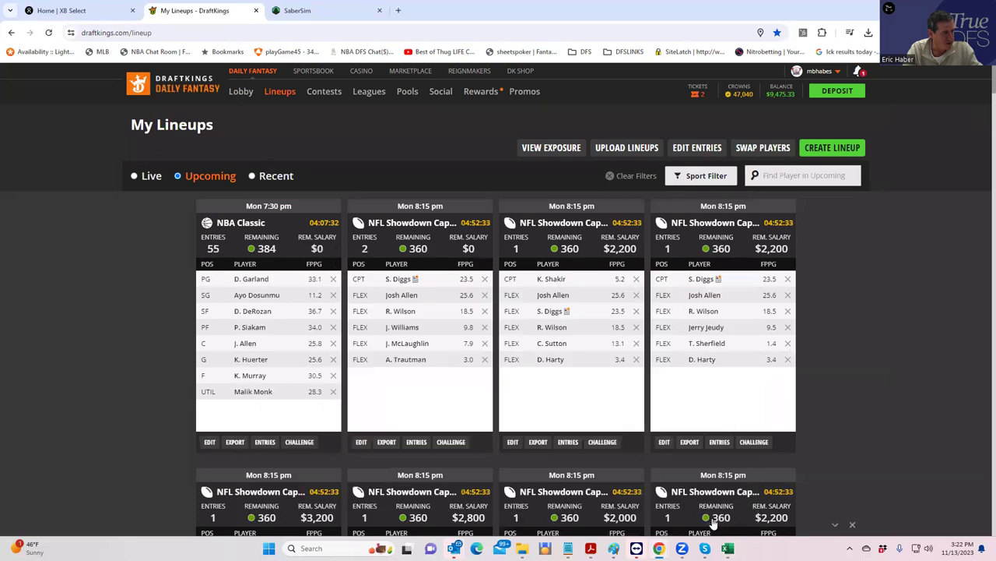
{"action": "left_click", "coordinate": [209, 441]}
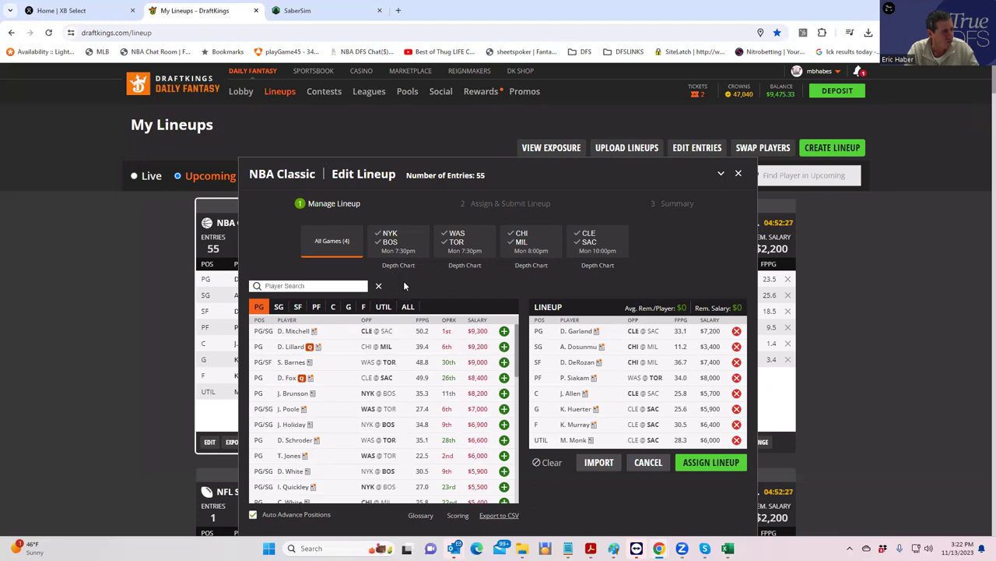
{"action": "left_click", "coordinate": [314, 14]}
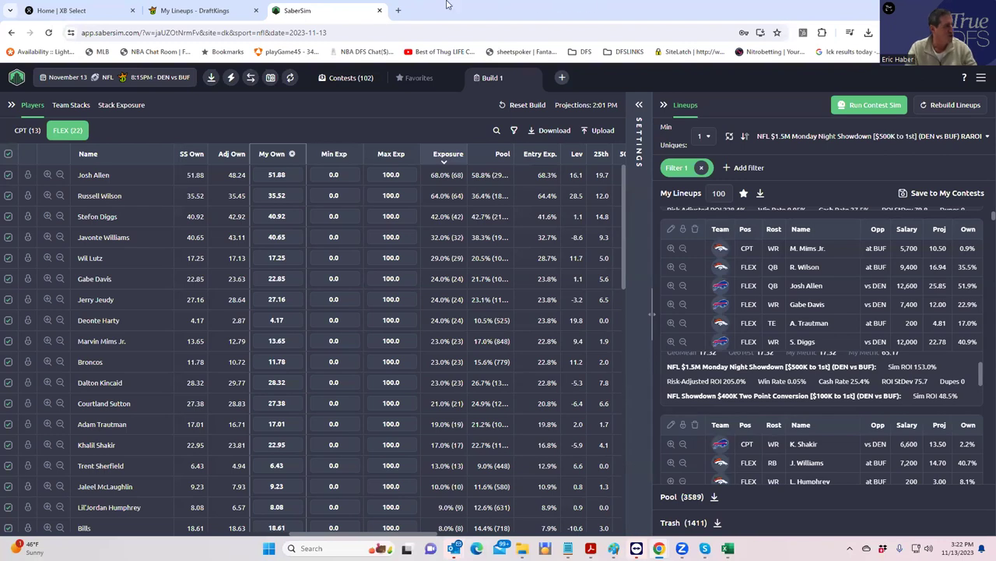
Switch to the NBA Main slate from the full list of slates.
{"action": "left_click", "coordinate": [156, 77]}
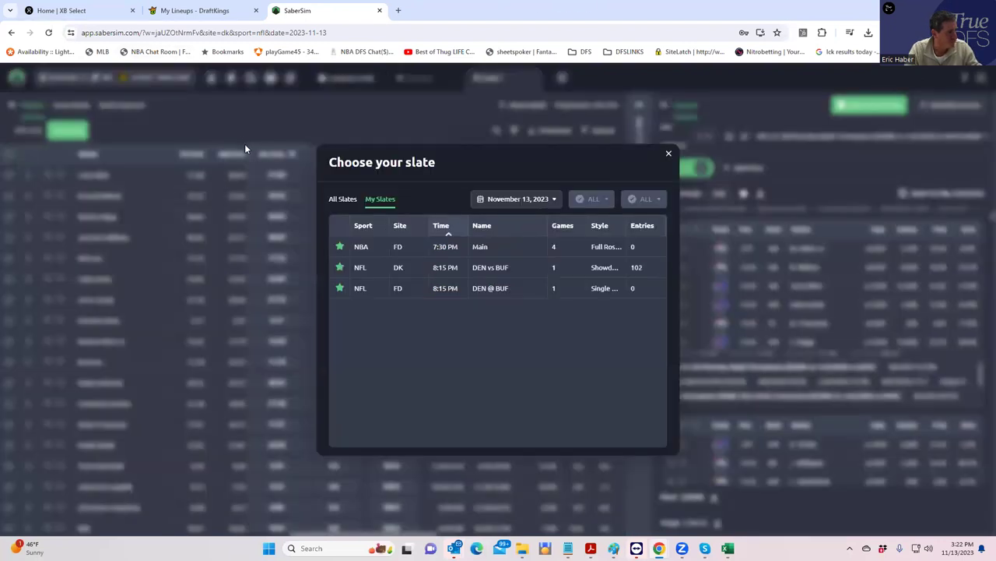
{"action": "left_click", "coordinate": [342, 200]}
{"action": "left_click", "coordinate": [567, 199]}
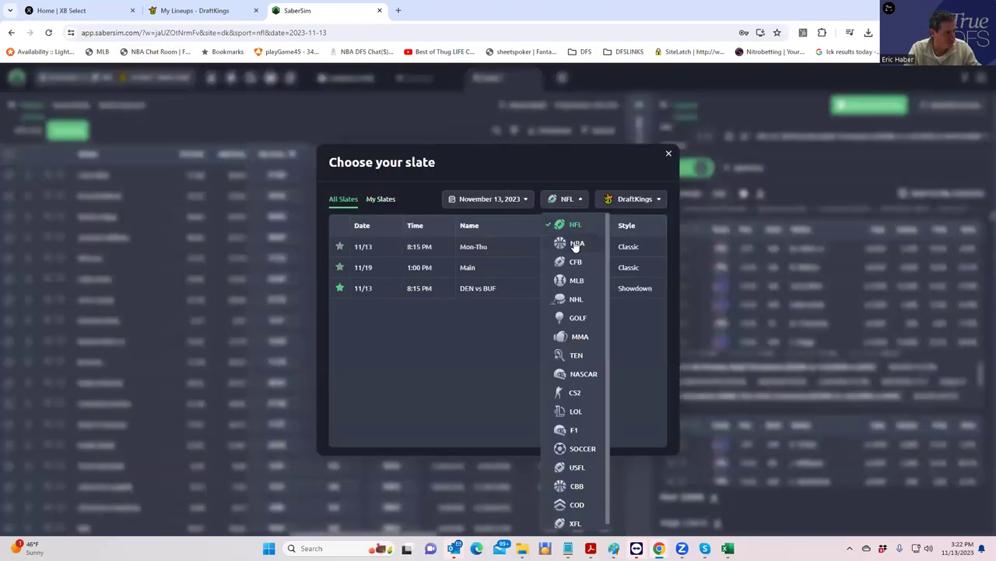
{"action": "left_click", "coordinate": [577, 244]}
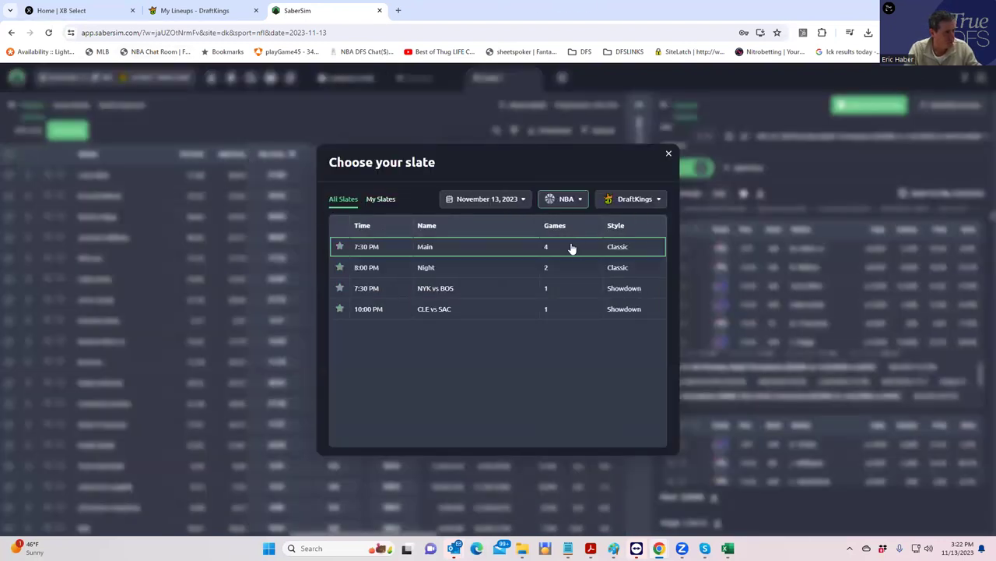
{"action": "left_click", "coordinate": [436, 249]}
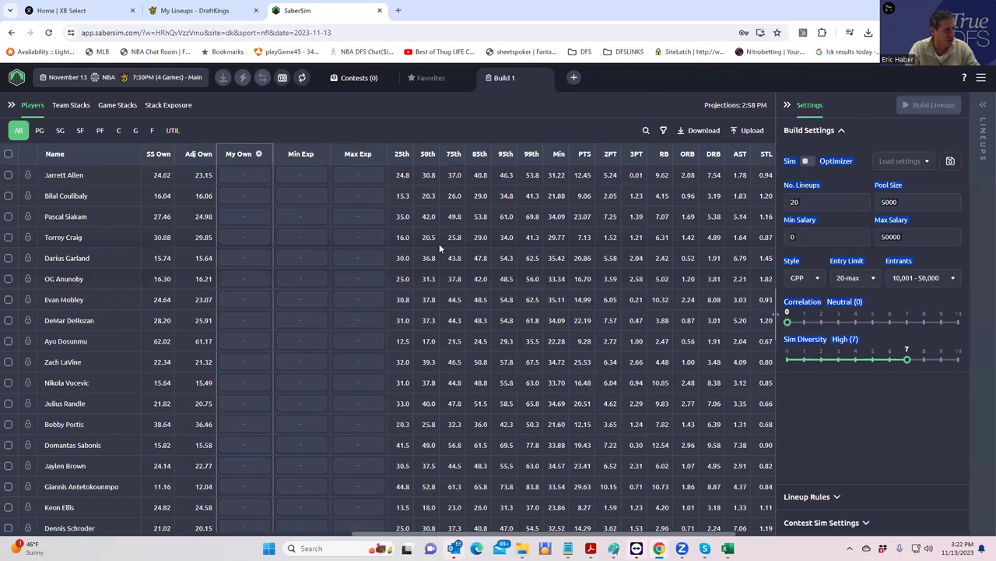
Upload custom projections and ownership from KrugNBA/NBADK_Sim and save them without a projections source.
{"action": "left_click", "coordinate": [746, 133]}
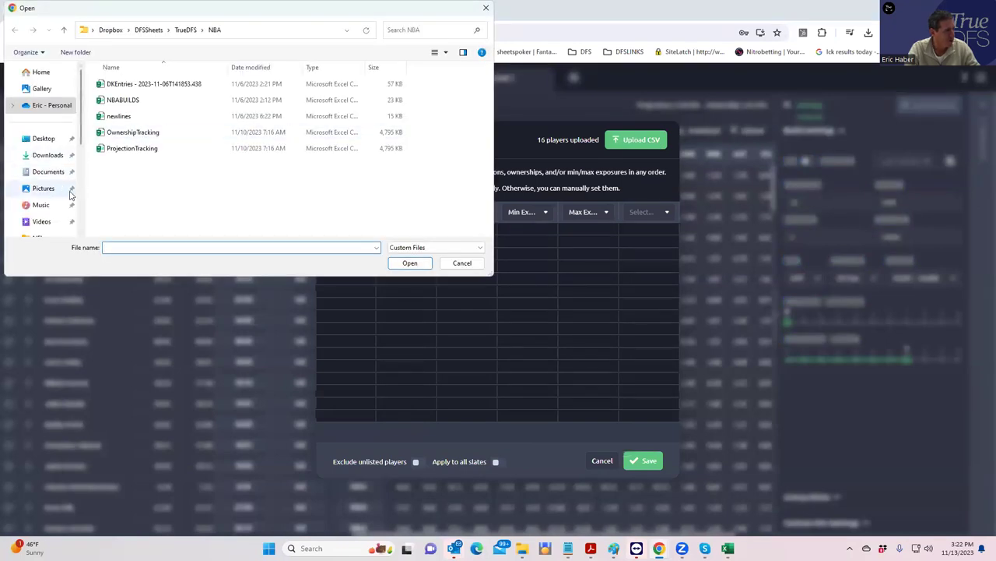
{"action": "scroll", "coordinate": [67, 191], "scroll_direction": "down", "scroll_amount": 1}
{"action": "left_click", "coordinate": [27, 202]}
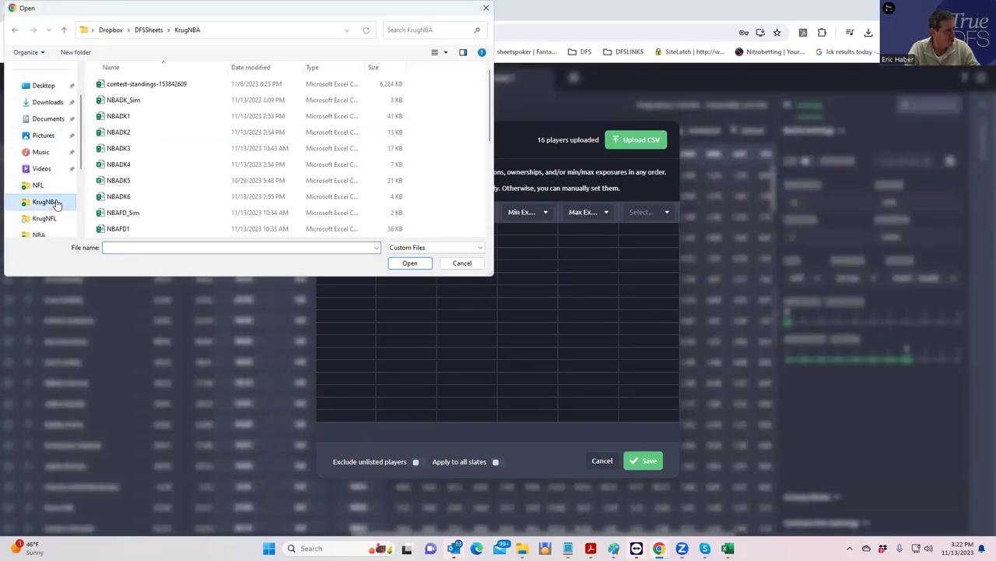
{"action": "left_click", "coordinate": [134, 101]}
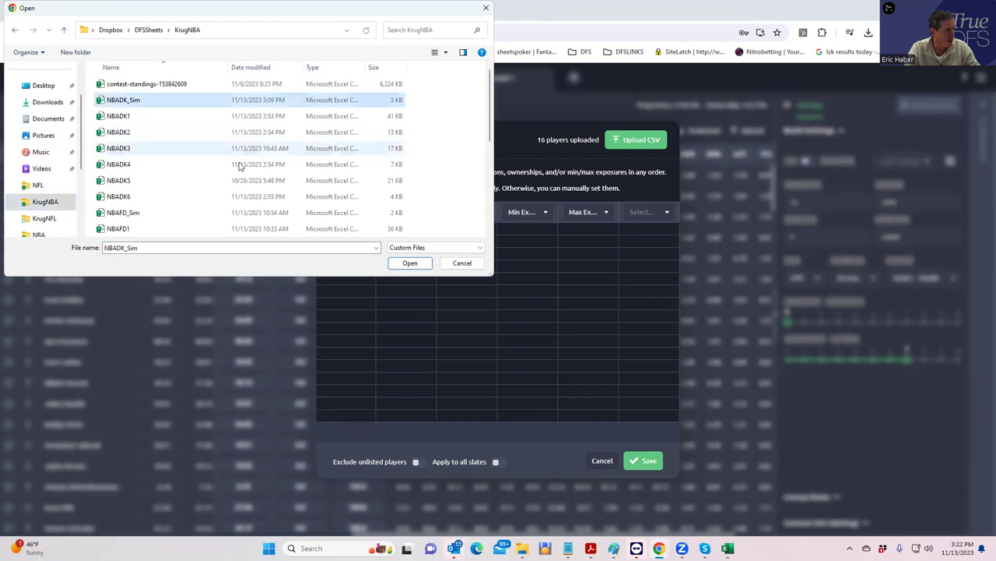
{"action": "left_click", "coordinate": [410, 262]}
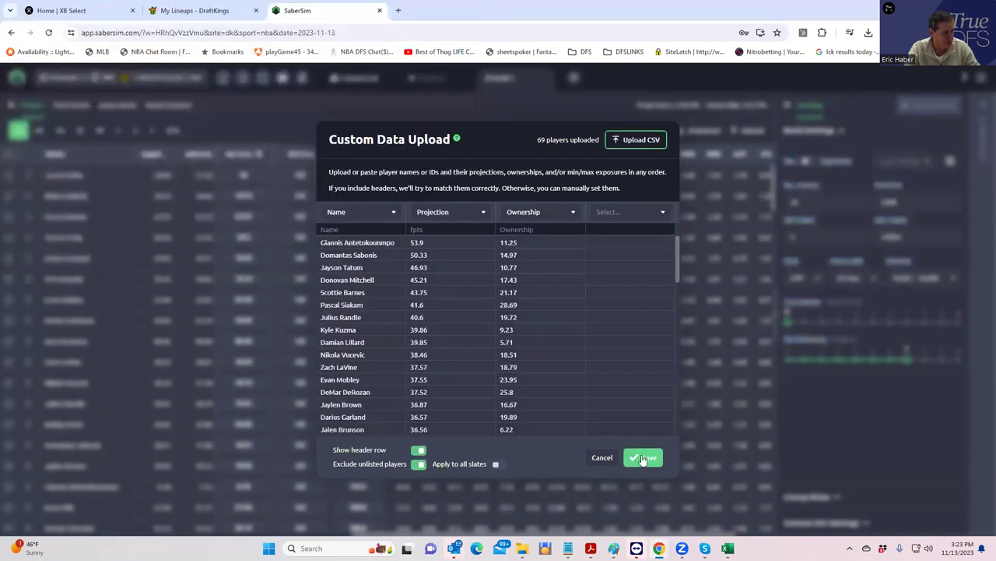
{"action": "left_click", "coordinate": [643, 461]}
{"action": "left_click", "coordinate": [584, 336]}
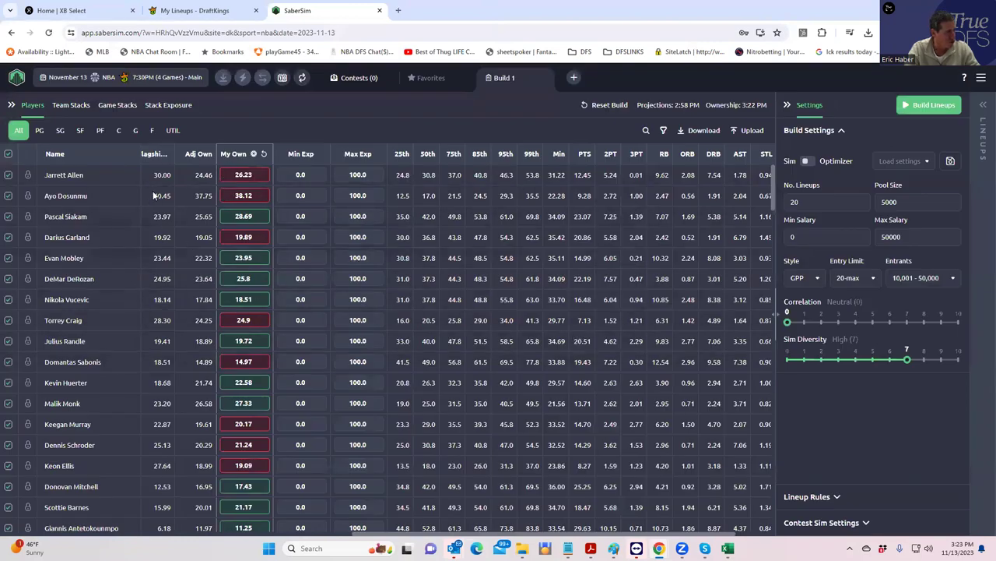
Change No. Lineups from 20 to 50 and start building the lineups.
{"action": "scroll", "coordinate": [216, 184], "scroll_direction": "left", "scroll_amount": 5}
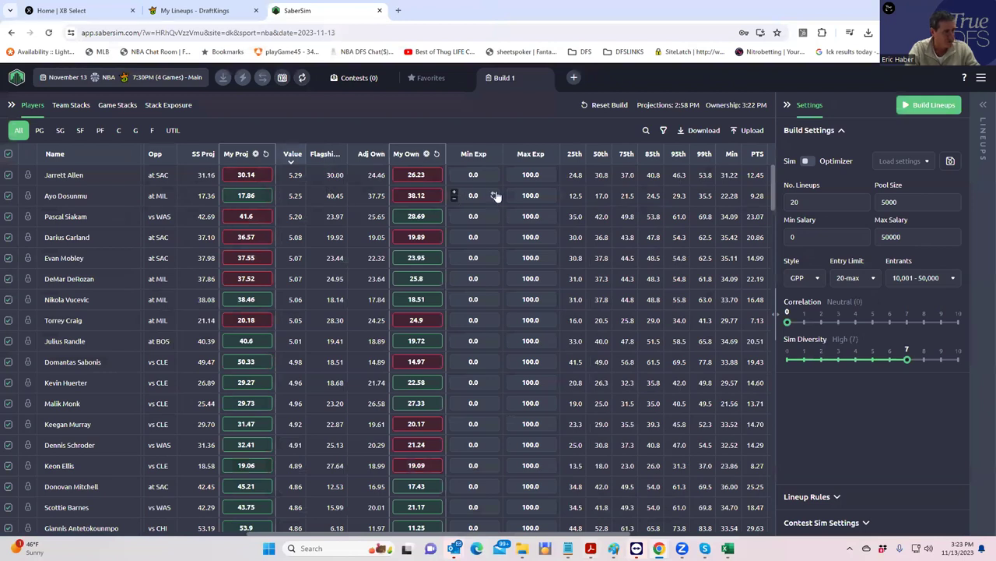
{"action": "left_click", "coordinate": [808, 202]}
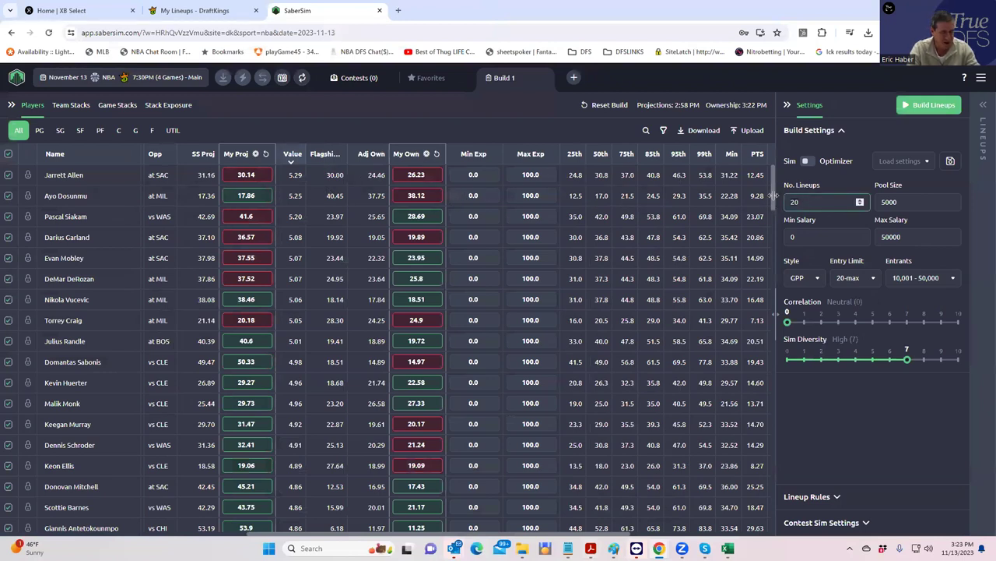
{"action": "key", "text": "BackSpace"}
{"action": "key", "text": "BackSpace"}
{"action": "type", "text": "50"}
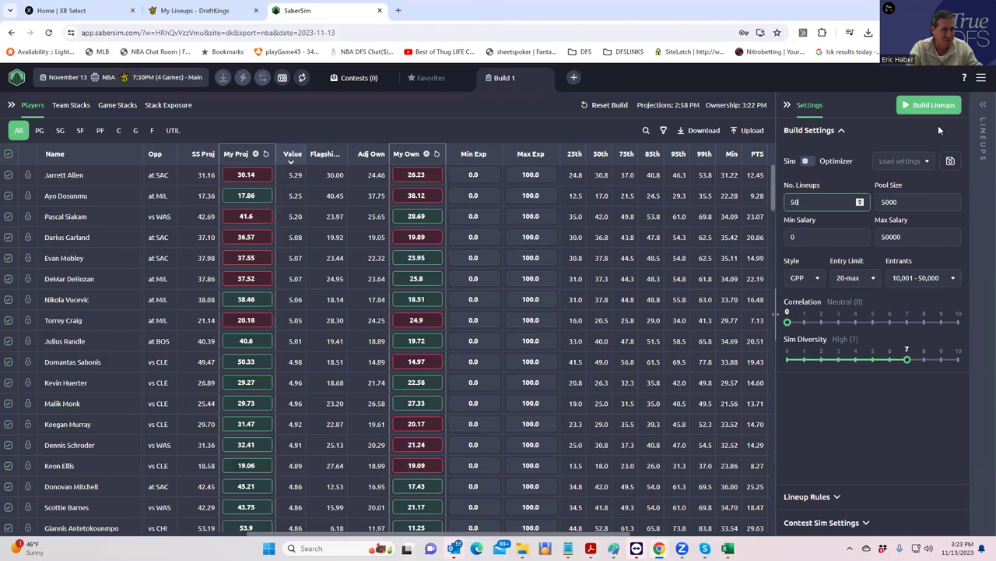
{"action": "left_click", "coordinate": [931, 105]}
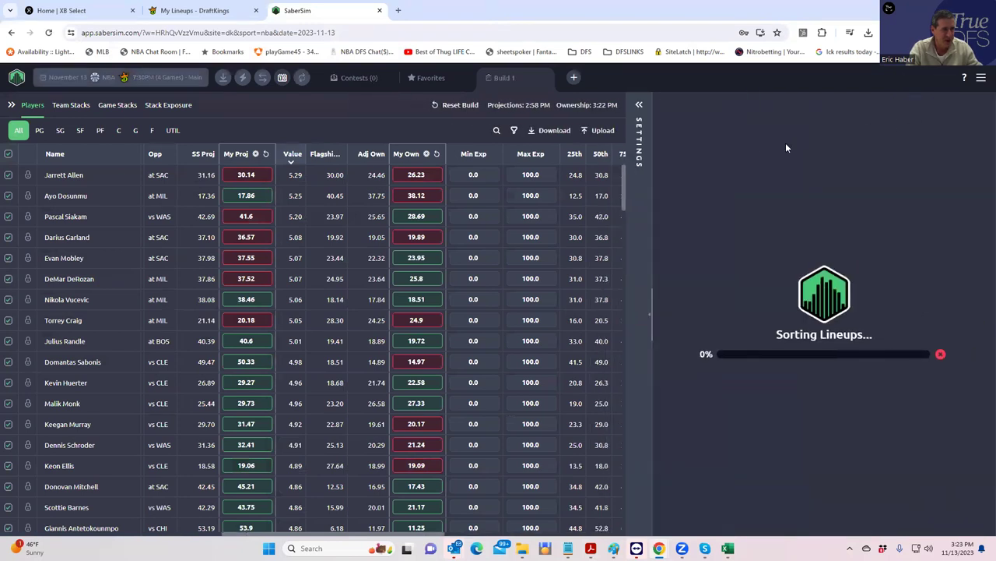
{"action": "left_click", "coordinate": [639, 106]}
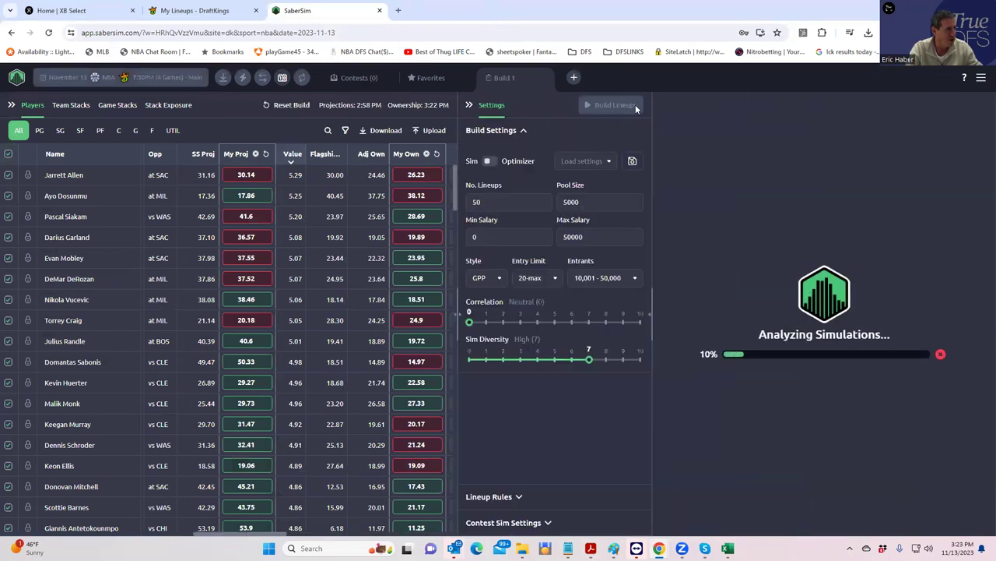
Choose the NBA $200K Alley Oop payout structure in the contest sim settings.
{"action": "left_click", "coordinate": [548, 524]}
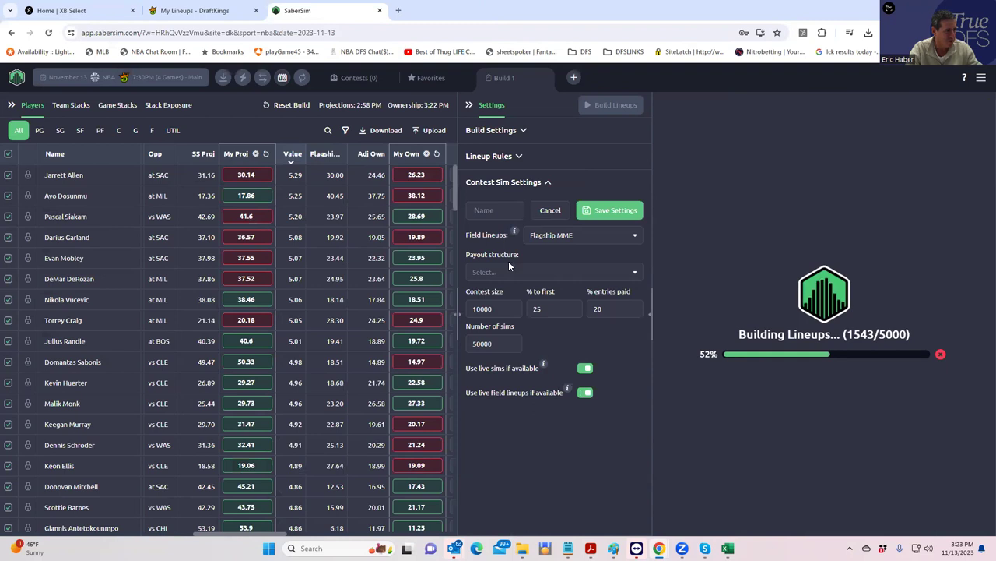
{"action": "left_click", "coordinate": [510, 270]}
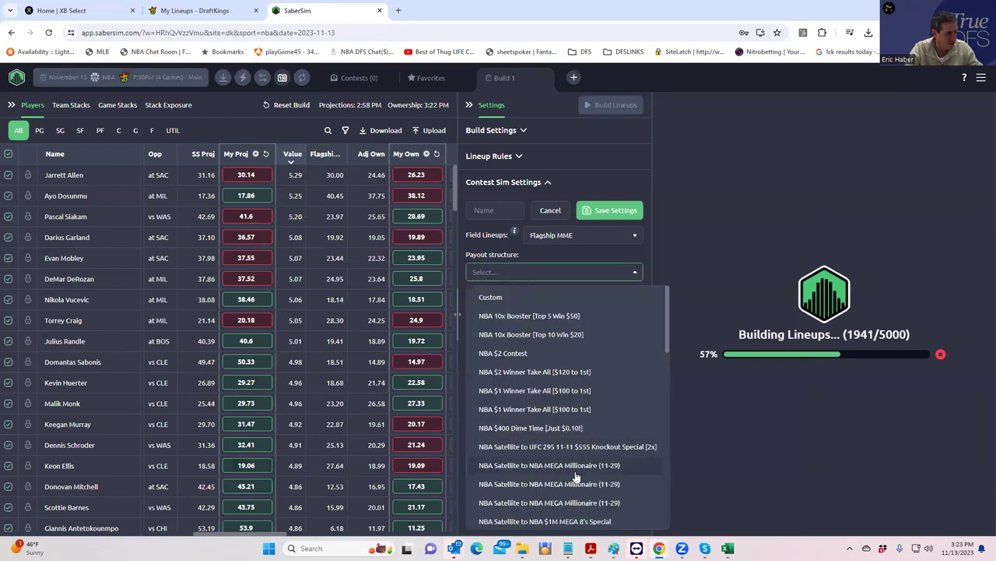
{"action": "scroll", "coordinate": [576, 477], "scroll_direction": "down", "scroll_amount": 3}
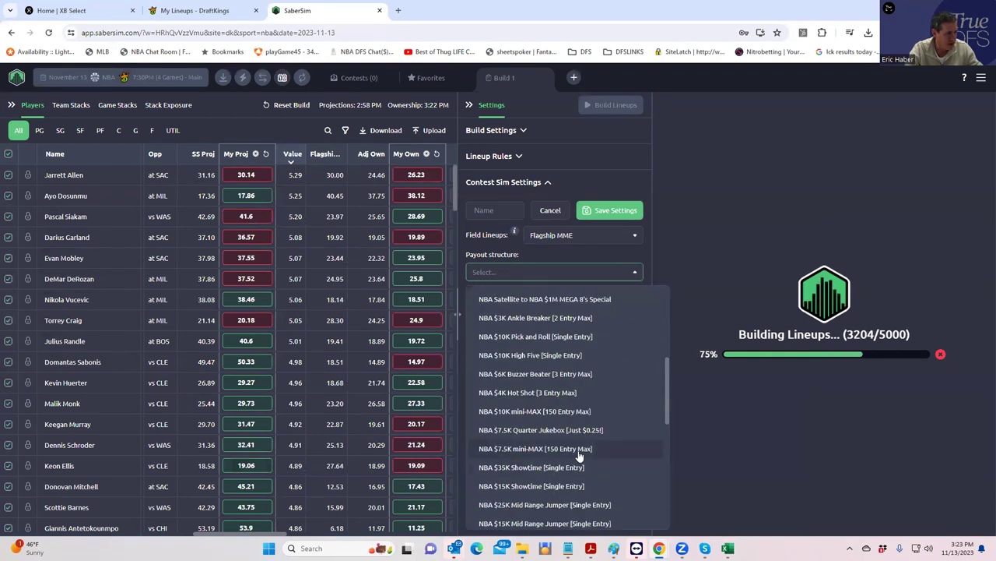
{"action": "scroll", "coordinate": [583, 468], "scroll_direction": "down", "scroll_amount": 2}
{"action": "scroll", "coordinate": [584, 471], "scroll_direction": "down", "scroll_amount": 3}
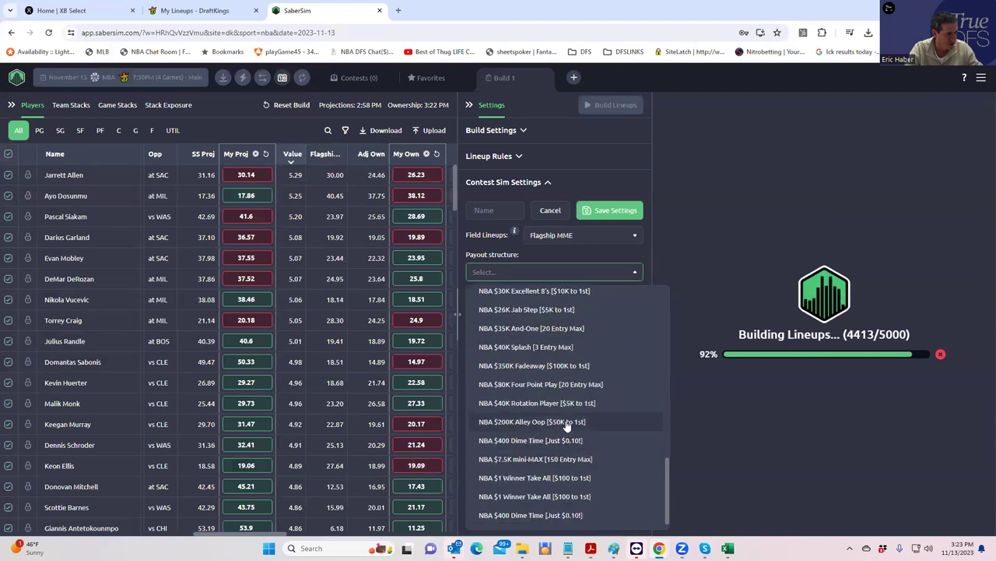
{"action": "left_click", "coordinate": [550, 421]}
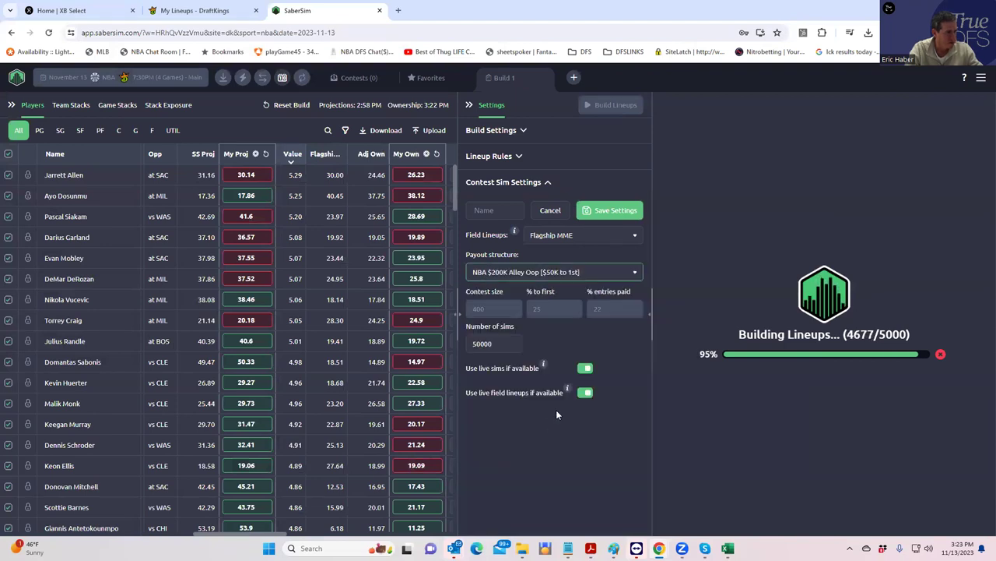
Name the sim 'alley oop', use High Stakes MME field lineups, and save it.
{"action": "left_click", "coordinate": [494, 209]}
{"action": "type", "text": "a"}
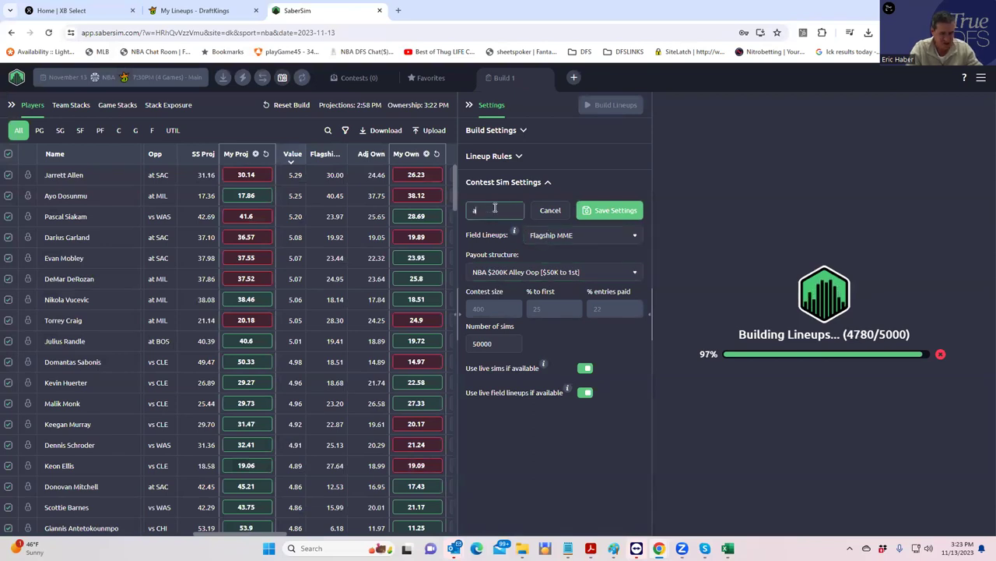
{"action": "type", "text": "lley oop"}
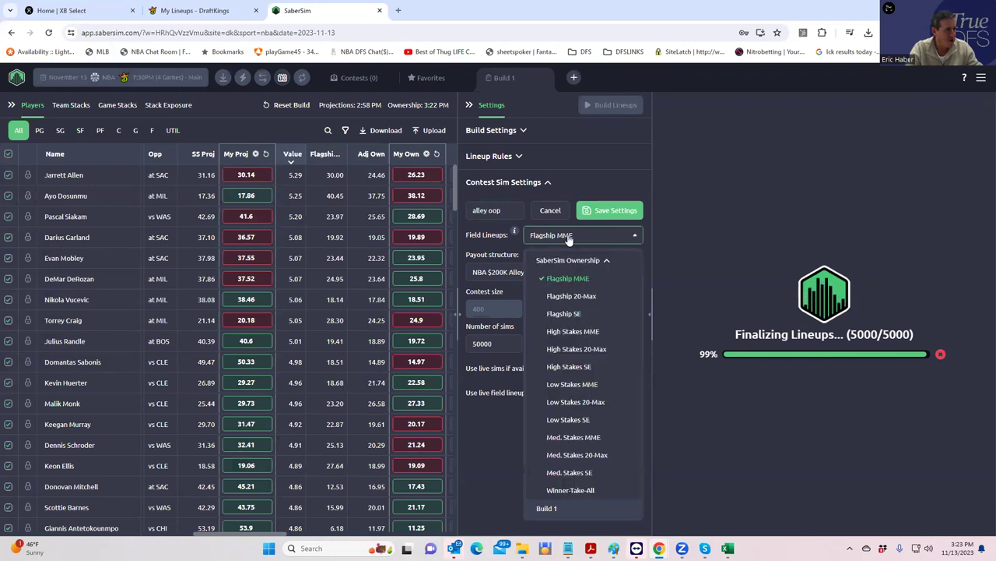
{"action": "left_click", "coordinate": [569, 237]}
{"action": "left_click", "coordinate": [581, 331]}
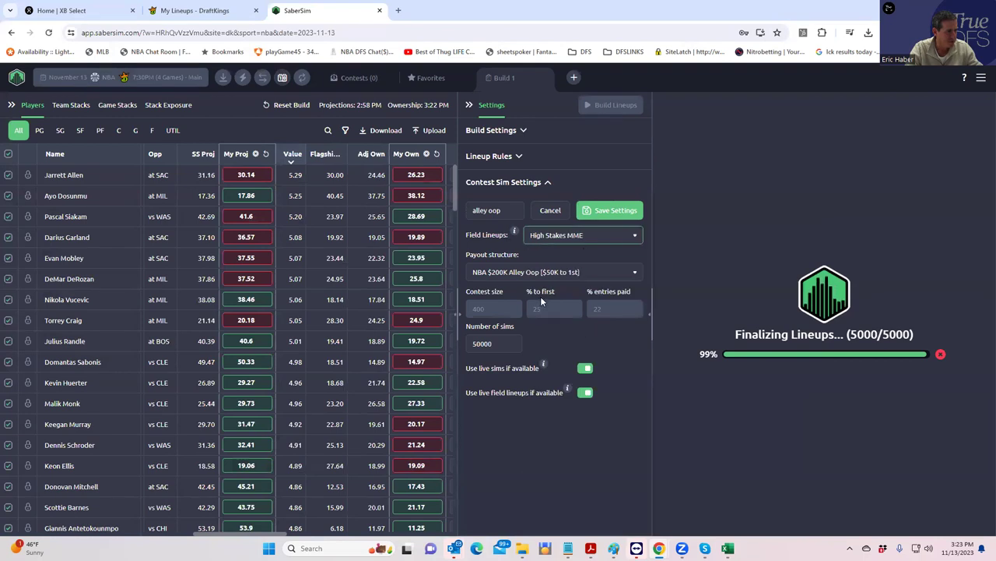
{"action": "left_click", "coordinate": [609, 210]}
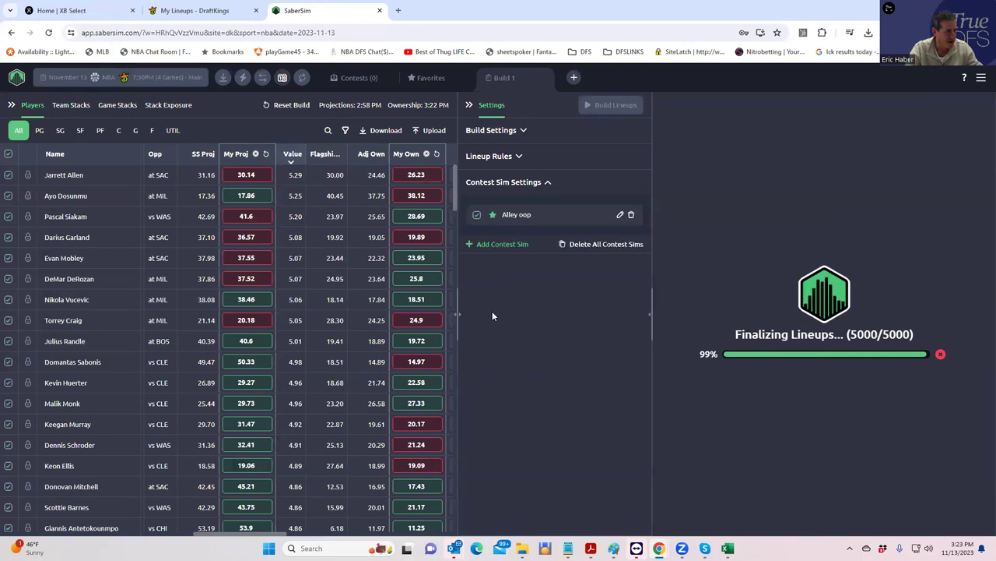
{"action": "left_click", "coordinate": [469, 245]}
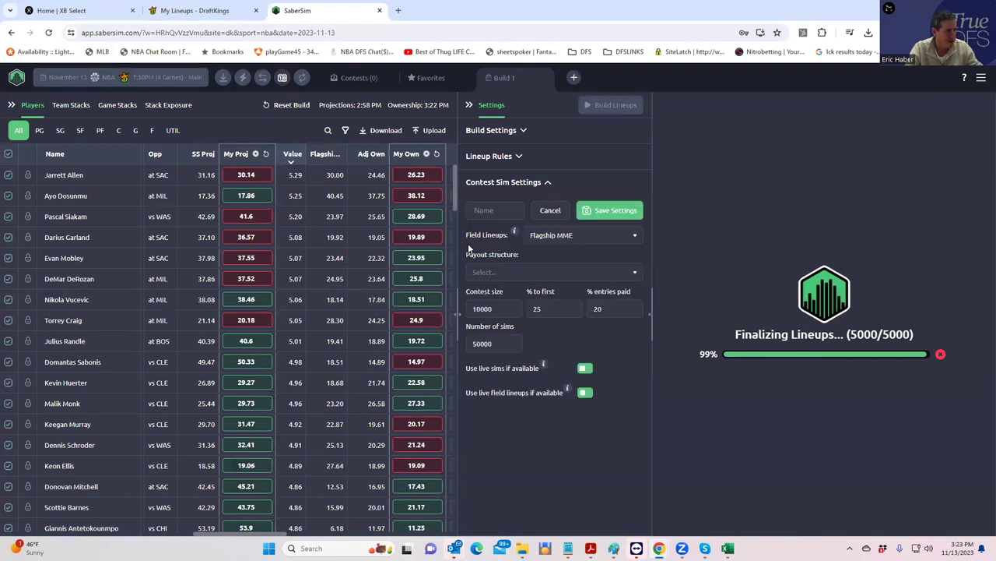
Create and save a 'Fadeaway' contest sim using the NBA $350K Fadeaway payout structure.
{"action": "left_click", "coordinate": [573, 274]}
{"action": "scroll", "coordinate": [565, 380], "scroll_direction": "down", "scroll_amount": 3}
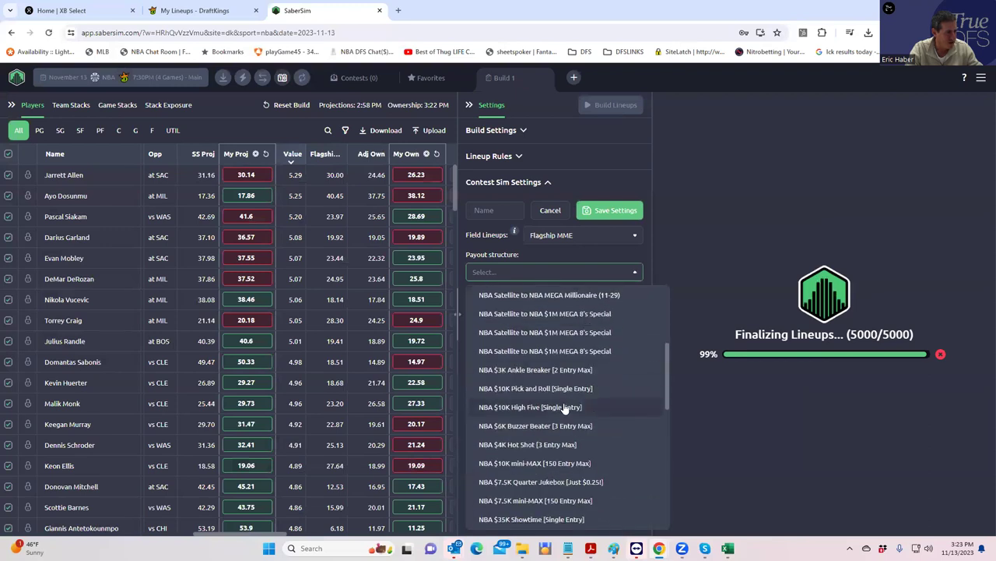
{"action": "scroll", "coordinate": [567, 413], "scroll_direction": "down", "scroll_amount": 3}
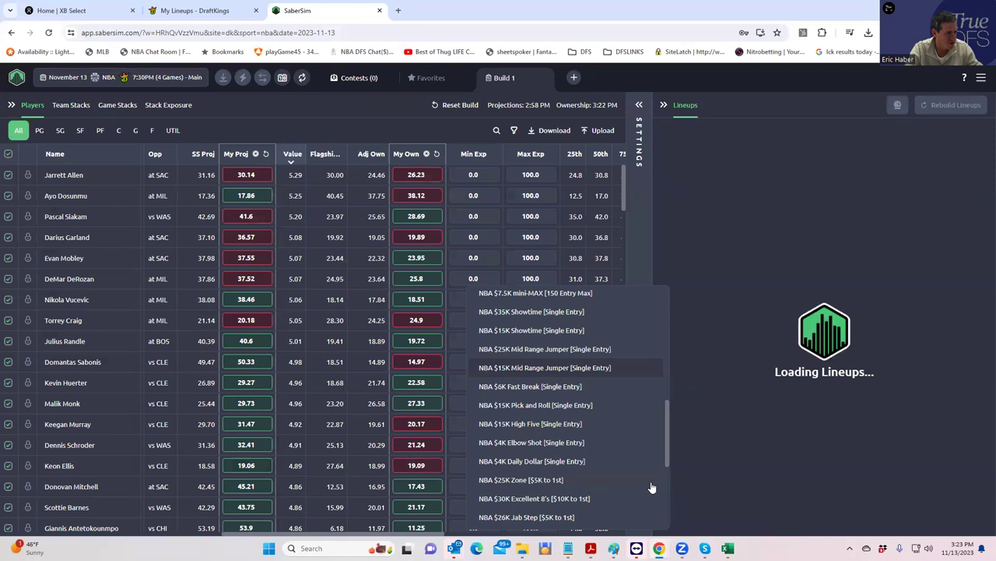
{"action": "scroll", "coordinate": [667, 458], "scroll_direction": "down", "scroll_amount": 3}
{"action": "mouse_move", "coordinate": [670, 493]}
{"action": "left_mouse_down"}
{"action": "mouse_move", "coordinate": [670, 448]}
{"action": "mouse_move", "coordinate": [677, 504]}
{"action": "left_mouse_up"}
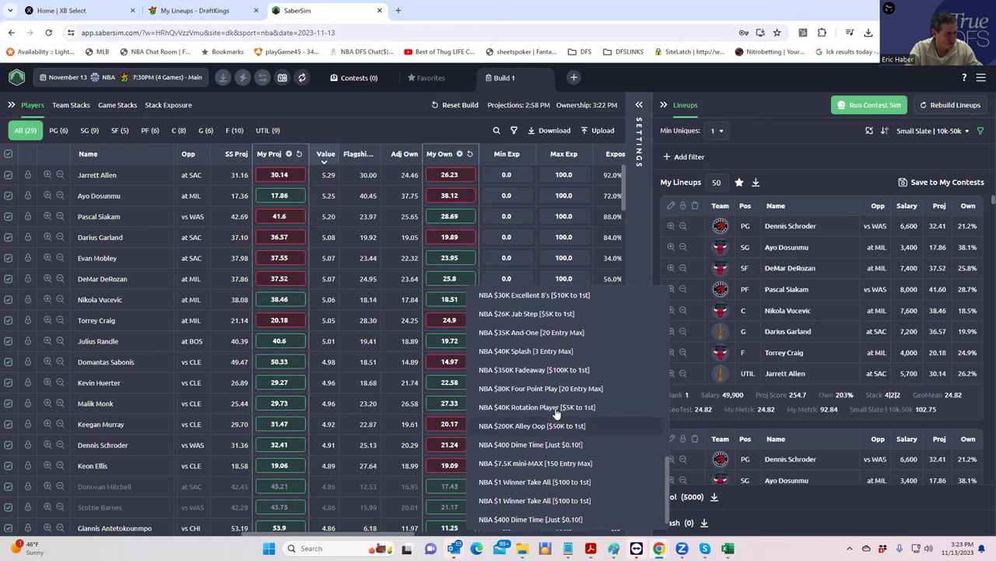
{"action": "left_click", "coordinate": [540, 369]}
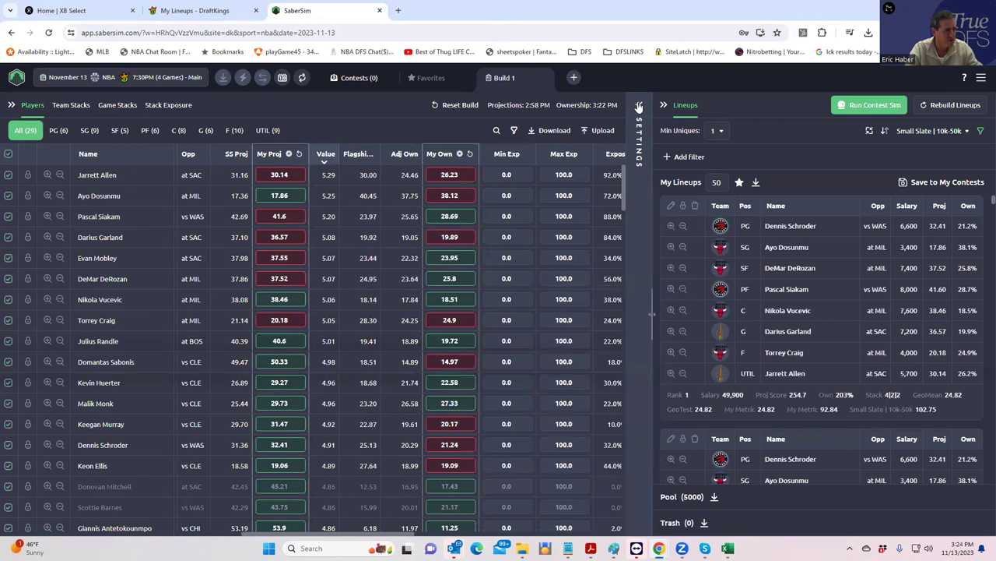
{"action": "left_click", "coordinate": [638, 142]}
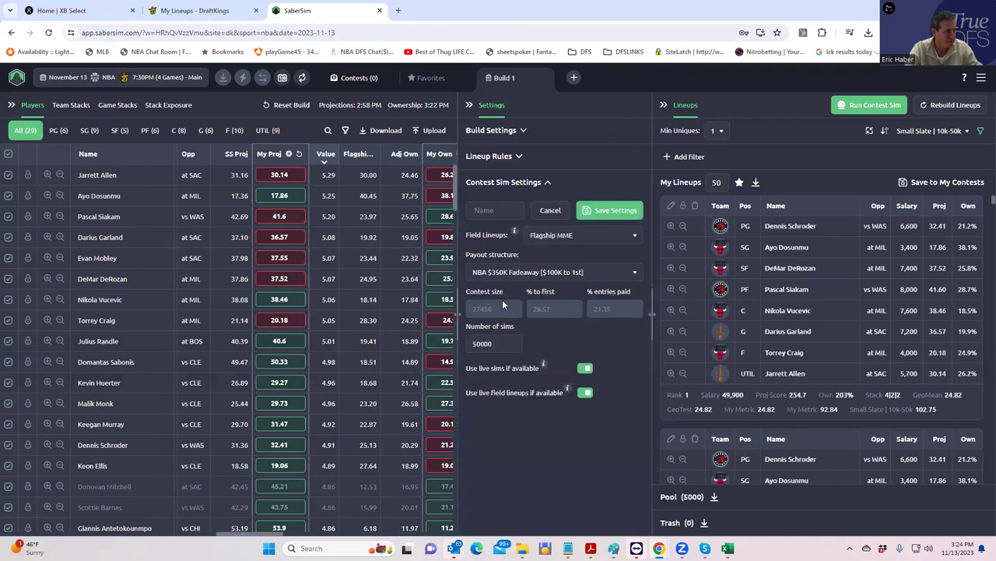
{"action": "left_click", "coordinate": [485, 209]}
{"action": "type", "text": "Fad"}
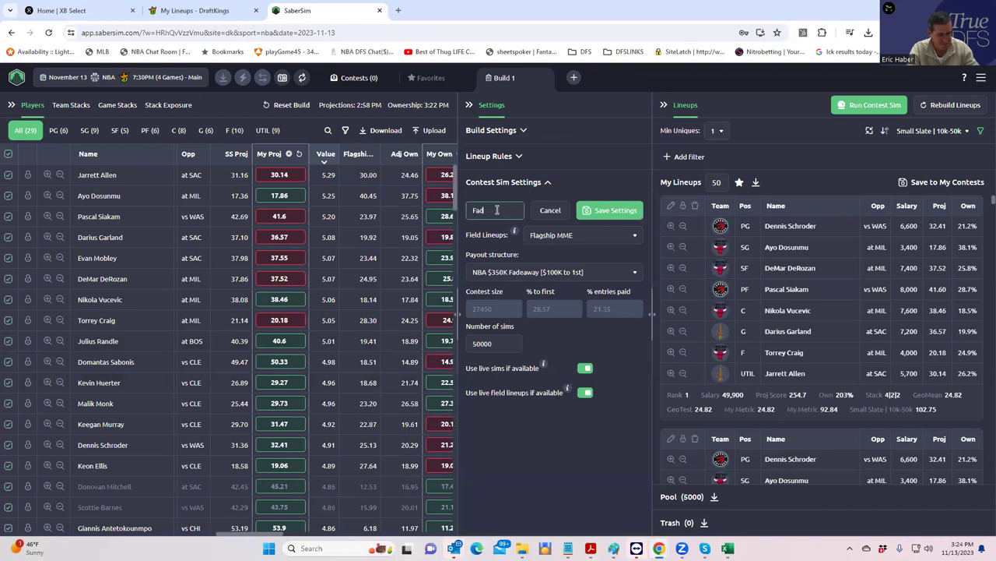
{"action": "type", "text": "eaway"}
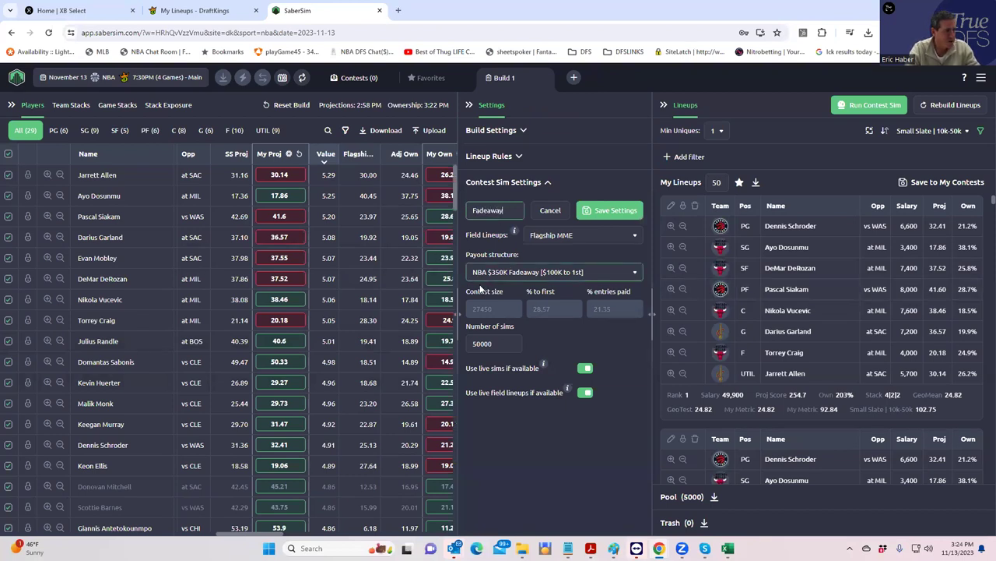
{"action": "left_click", "coordinate": [608, 211]}
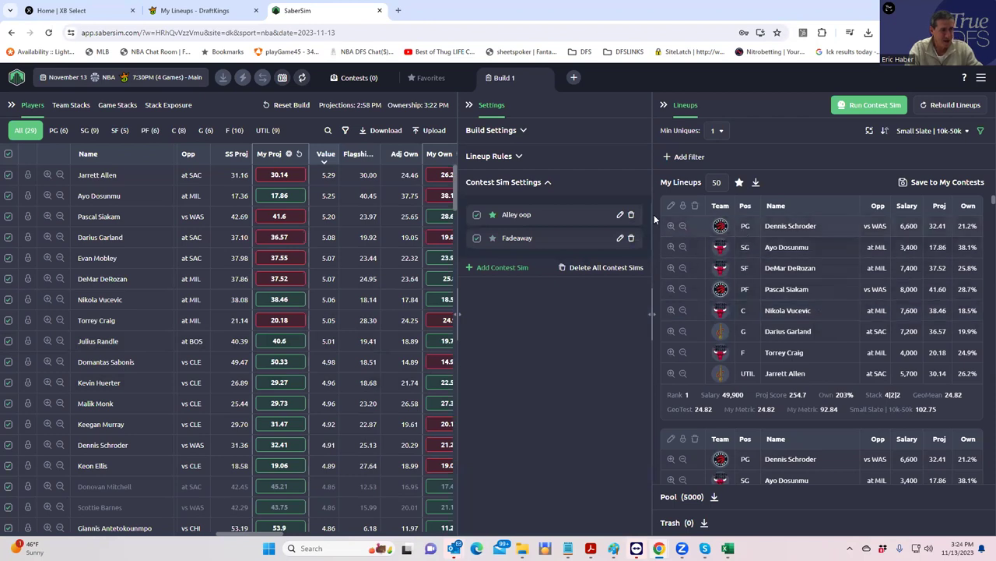
Keep lineups sorted by Small Slate 10k-50k, then collapse the Settings panel.
{"action": "left_click", "coordinate": [913, 134]}
{"action": "left_click", "coordinate": [921, 154]}
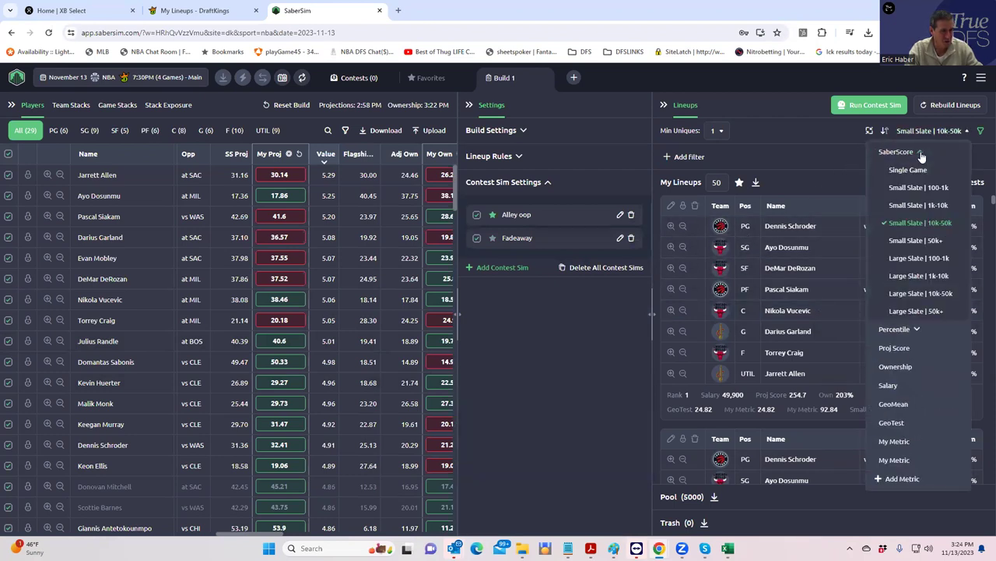
{"action": "left_click", "coordinate": [918, 223]}
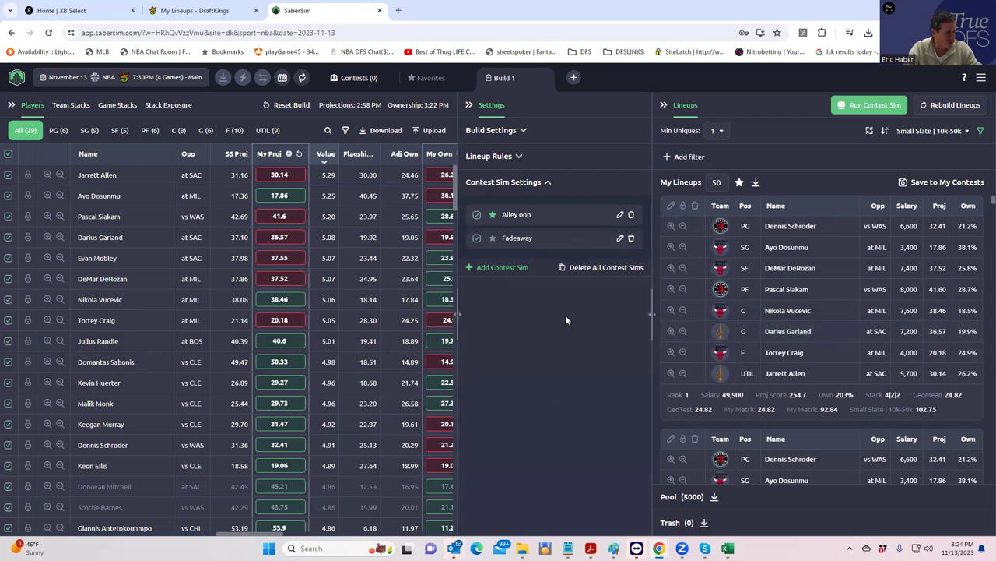
{"action": "left_click", "coordinate": [468, 105]}
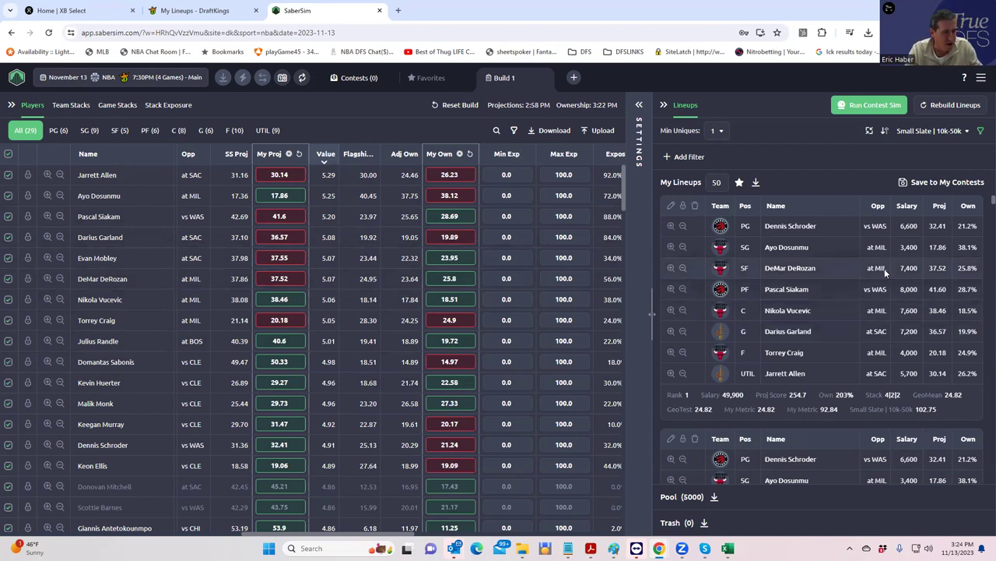
Set Min Uniques to 3 and review the resulting lineups.
{"action": "left_click", "coordinate": [720, 132]}
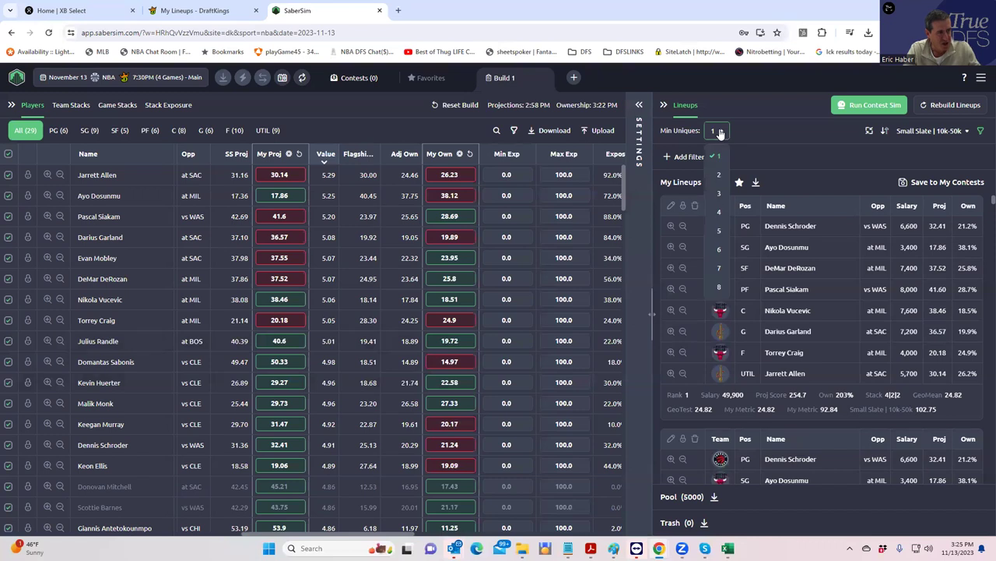
{"action": "left_click", "coordinate": [720, 192]}
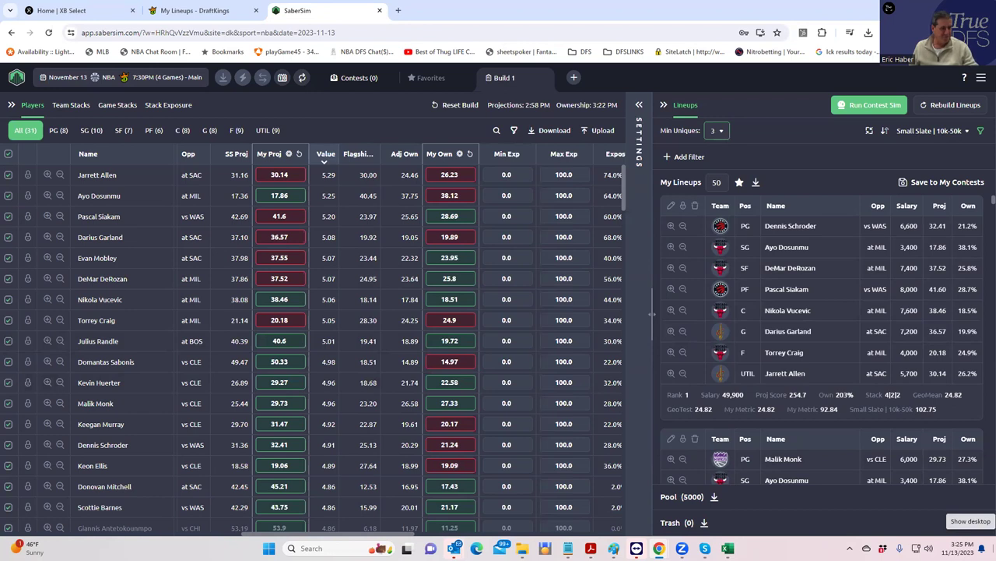
{"action": "scroll", "coordinate": [786, 293], "scroll_direction": "down", "scroll_amount": 5}
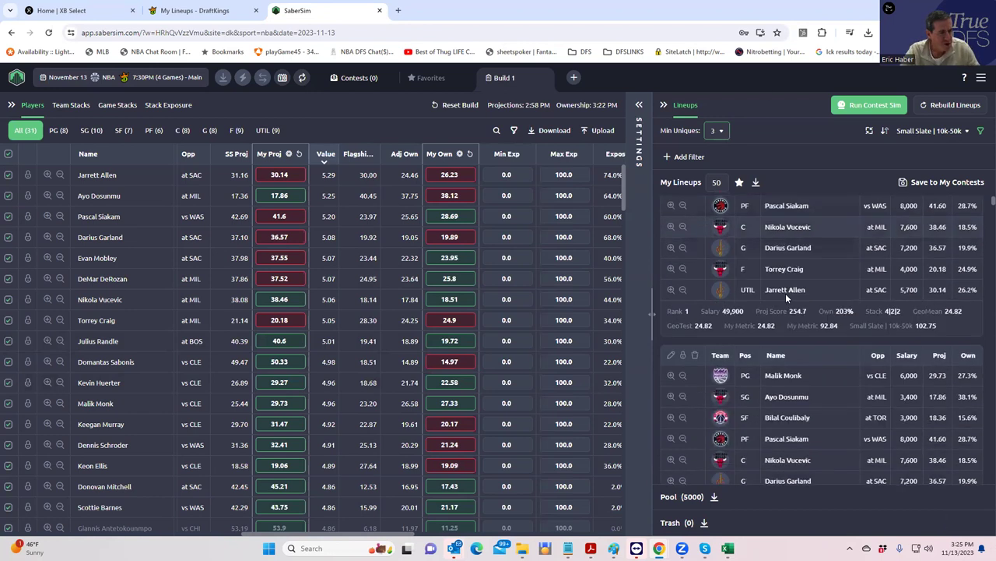
{"action": "scroll", "coordinate": [773, 269], "scroll_direction": "up", "scroll_amount": 4}
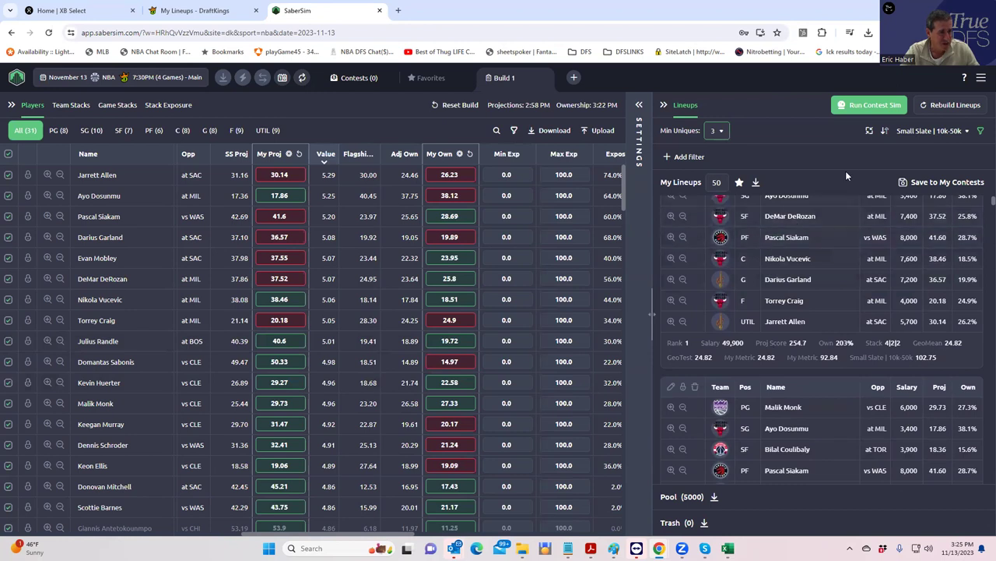
Run the contest sims, then sort the lineups by Fadeaway RAROI.
{"action": "left_click", "coordinate": [862, 109]}
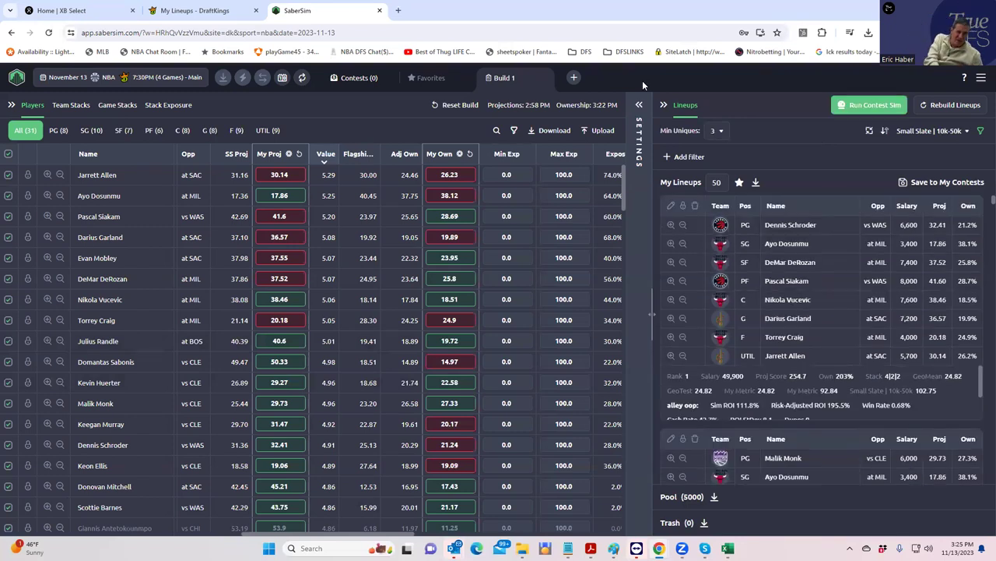
{"action": "left_click", "coordinate": [934, 133]}
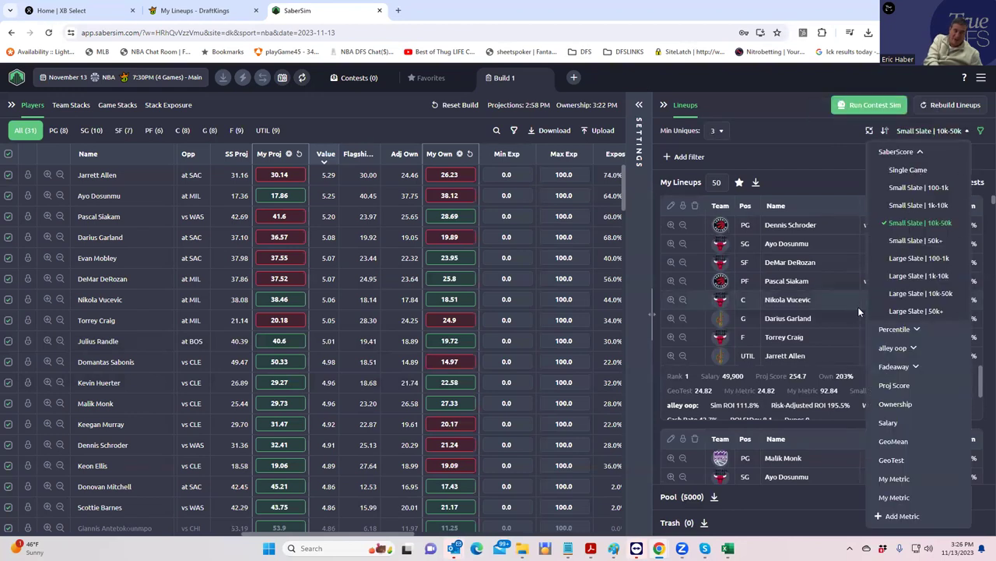
{"action": "left_click", "coordinate": [903, 367]}
{"action": "left_click", "coordinate": [895, 403]}
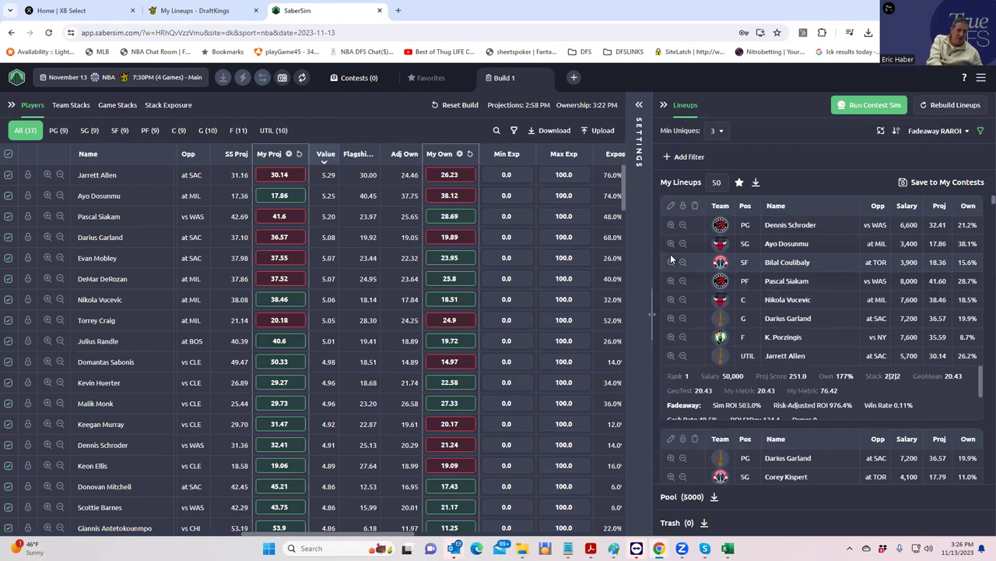
Upload the newest DKEntries CSV from Downloads in the Save to My Contests dialog.
{"action": "left_click", "coordinate": [905, 185]}
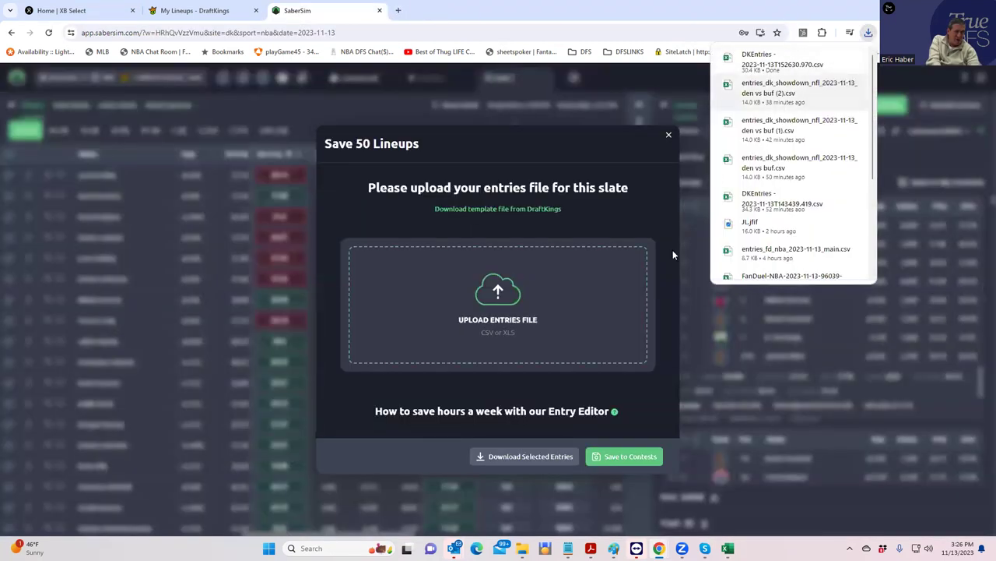
{"action": "left_click", "coordinate": [459, 298]}
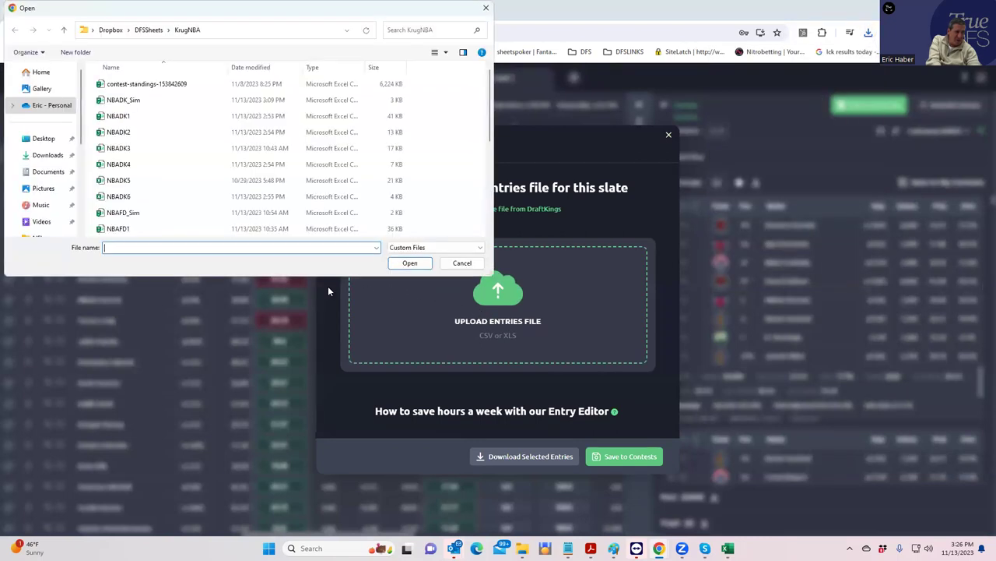
{"action": "left_click", "coordinate": [48, 155]}
{"action": "left_click", "coordinate": [152, 99]}
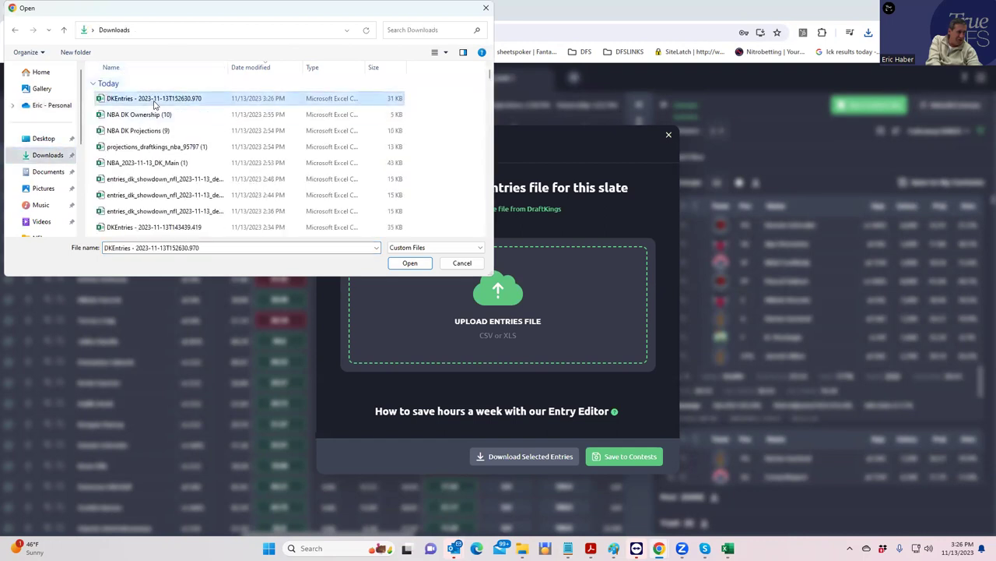
{"action": "left_click", "coordinate": [410, 264]}
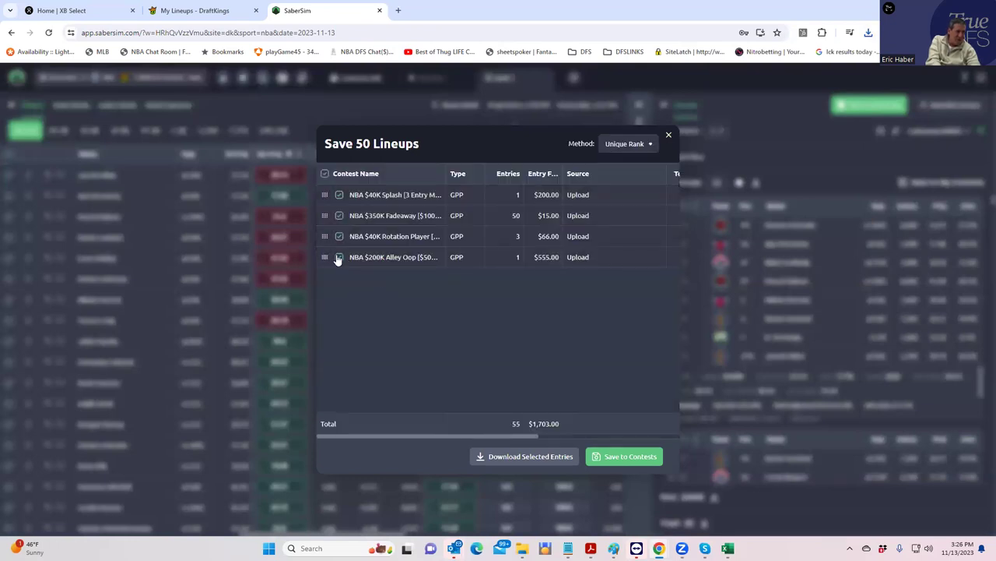
Leave only the NBA $350K Fadeaway contest checked and save the lineups to it.
{"action": "left_click", "coordinate": [339, 258]}
{"action": "left_click", "coordinate": [339, 195]}
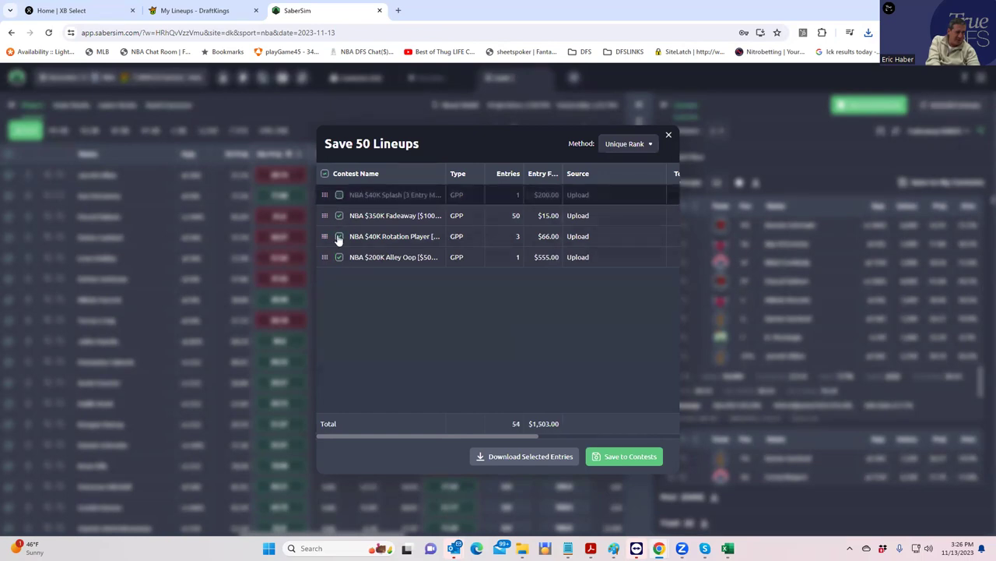
{"action": "left_click", "coordinate": [339, 236]}
{"action": "left_click", "coordinate": [339, 257]}
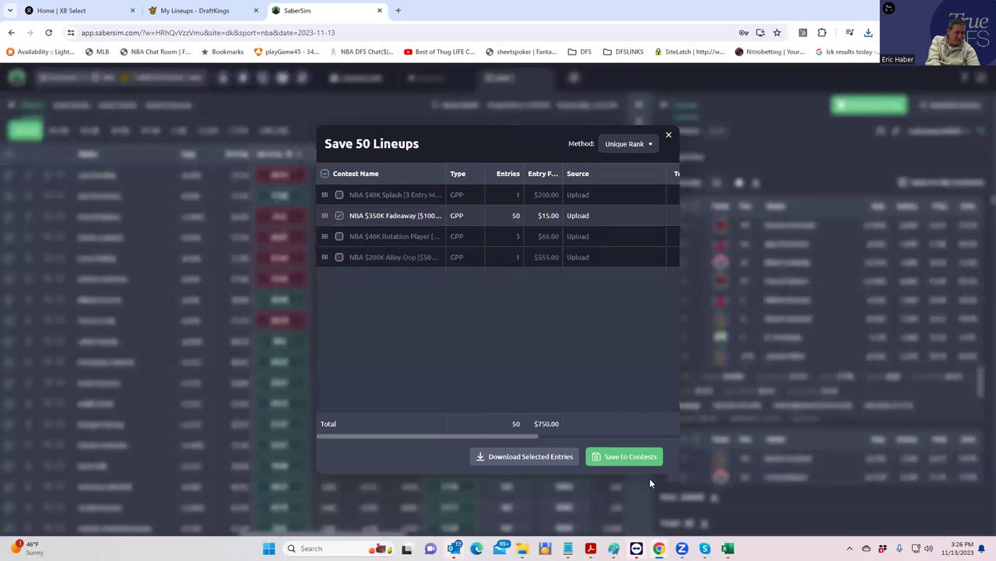
{"action": "left_click", "coordinate": [623, 461]}
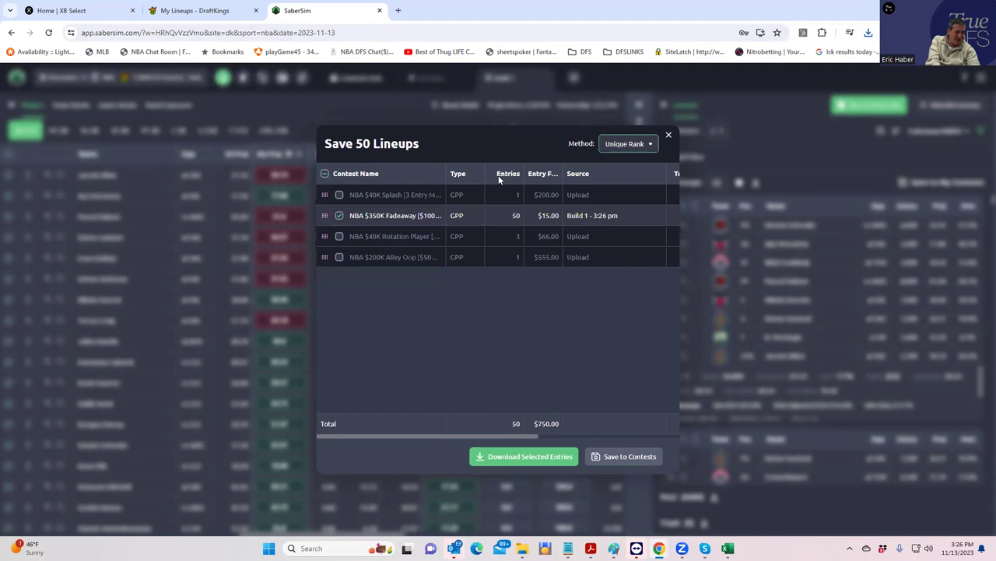
Check the NBA $40K Splash contest and add a saved contest sim for it.
{"action": "left_click", "coordinate": [340, 217]}
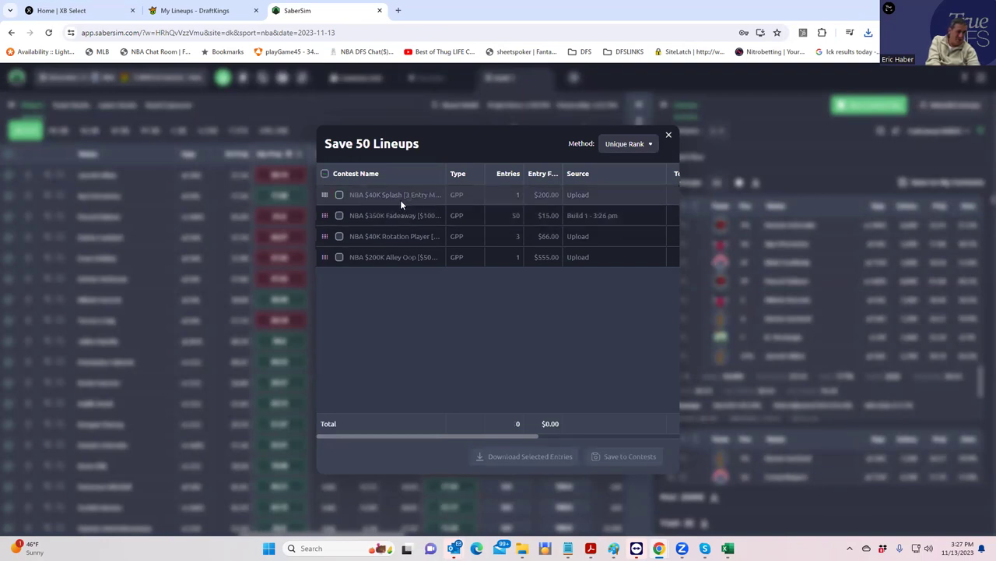
{"action": "left_click", "coordinate": [339, 216]}
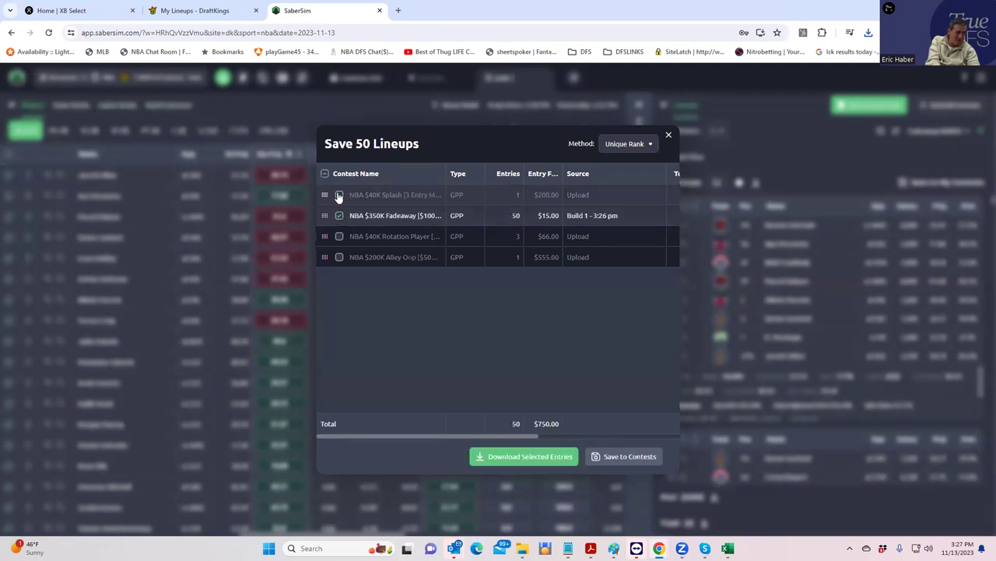
{"action": "left_click", "coordinate": [365, 196]}
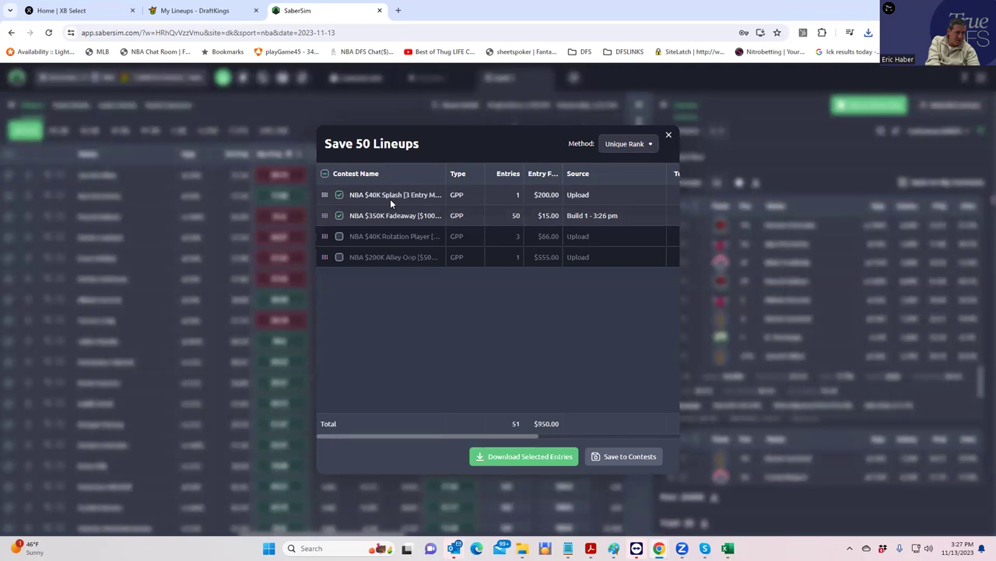
{"action": "left_click", "coordinate": [428, 211]}
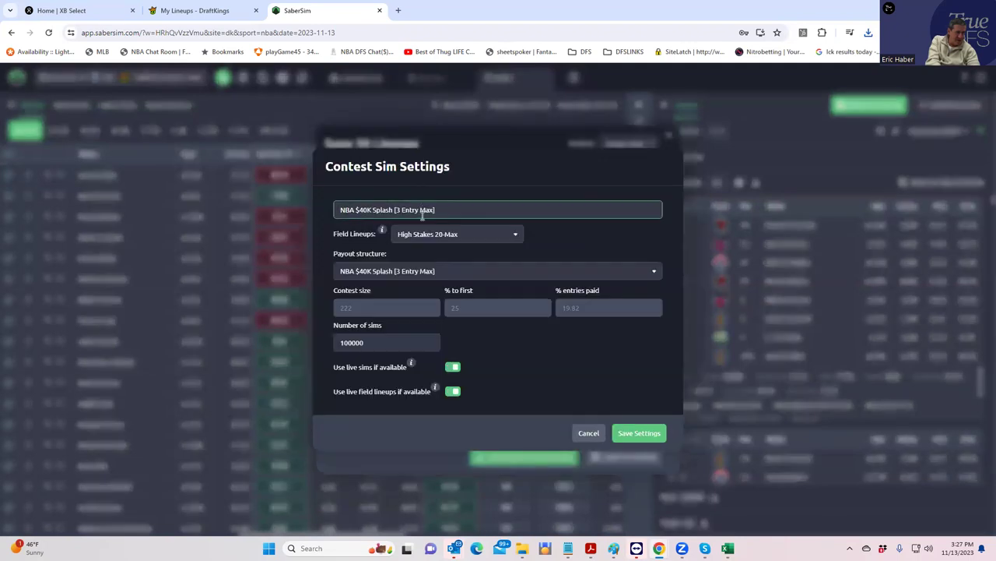
{"action": "left_click", "coordinate": [629, 434]}
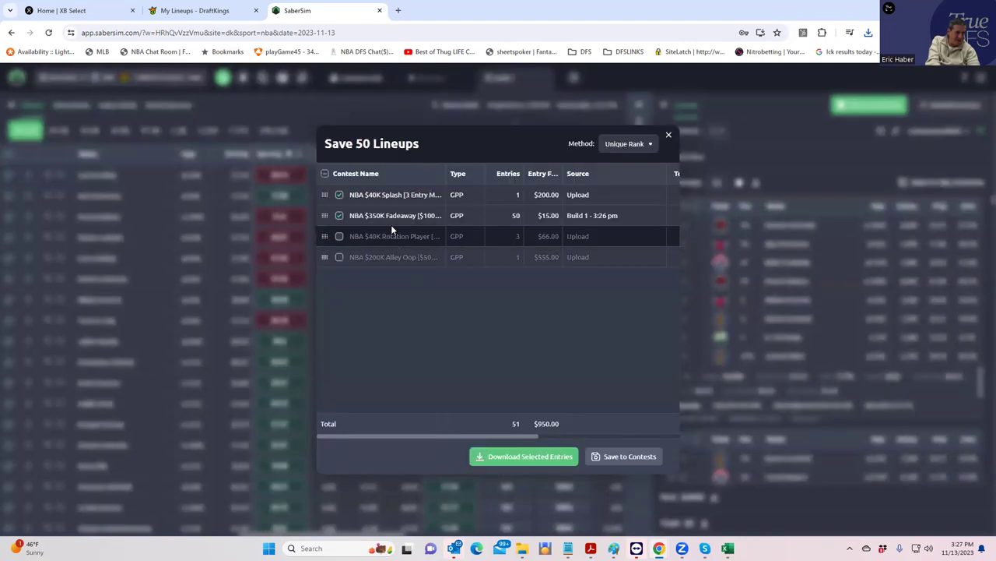
Add a contest sim for NBA $40K Rotation Player, recheck Alley Oop, and close the window.
{"action": "mouse_move", "coordinate": [421, 234]}
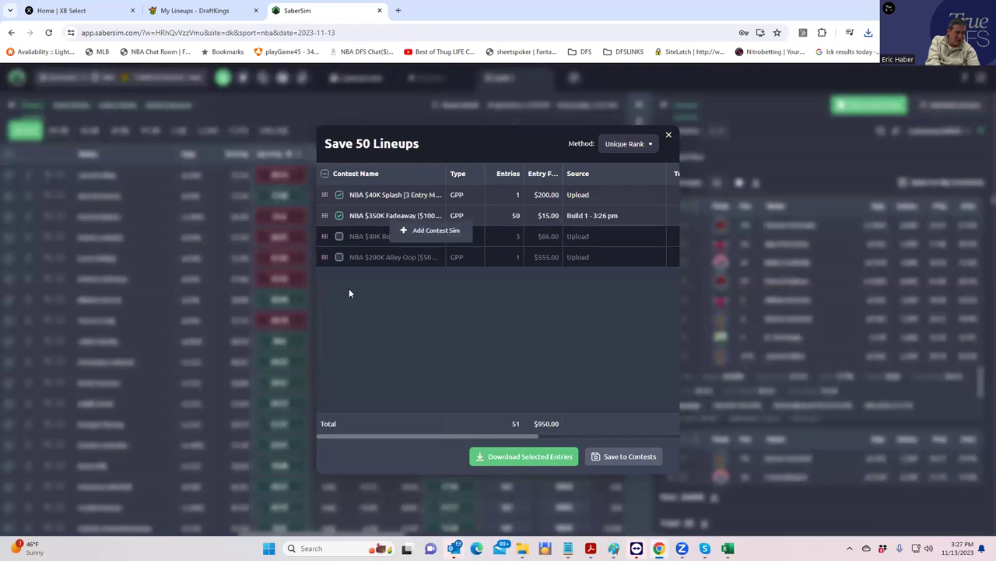
{"action": "left_click", "coordinate": [338, 236]}
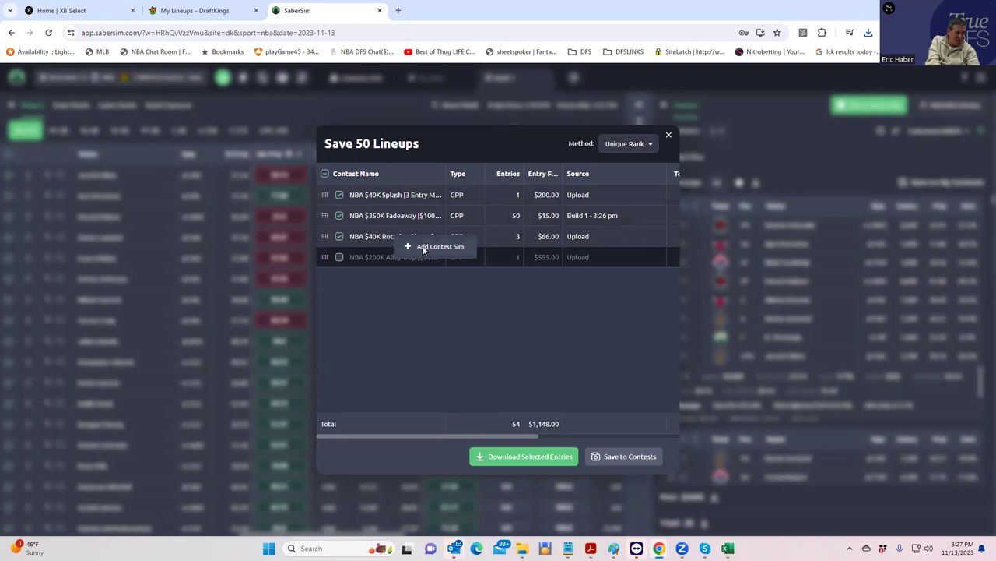
{"action": "left_click", "coordinate": [423, 248]}
{"action": "left_click", "coordinate": [639, 434]}
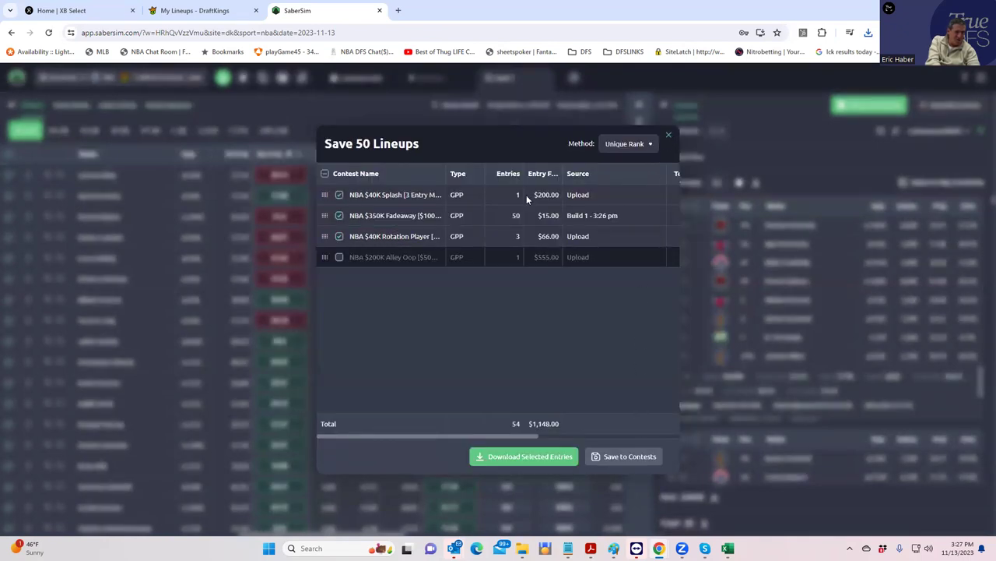
{"action": "left_click", "coordinate": [339, 258]}
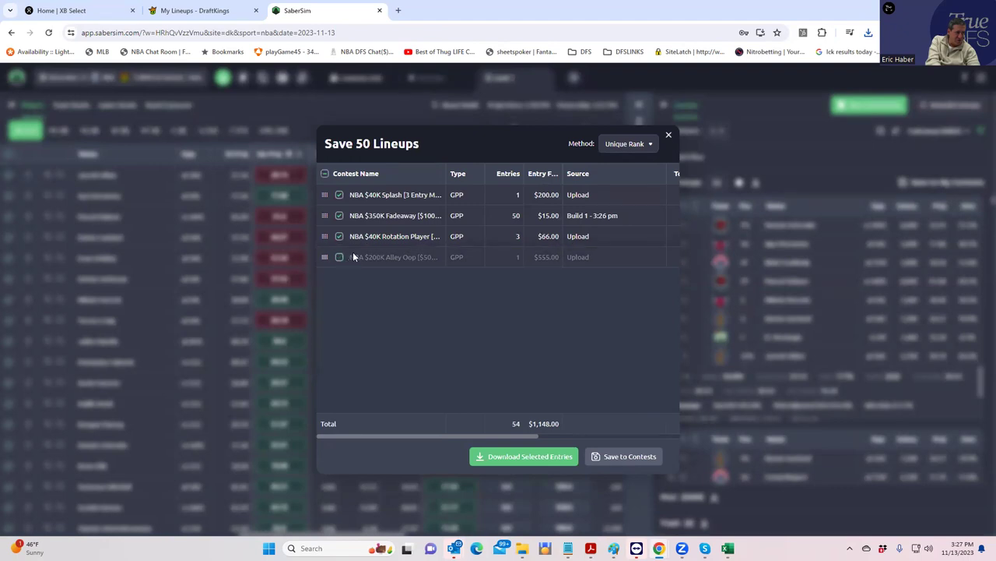
{"action": "left_click", "coordinate": [670, 135]}
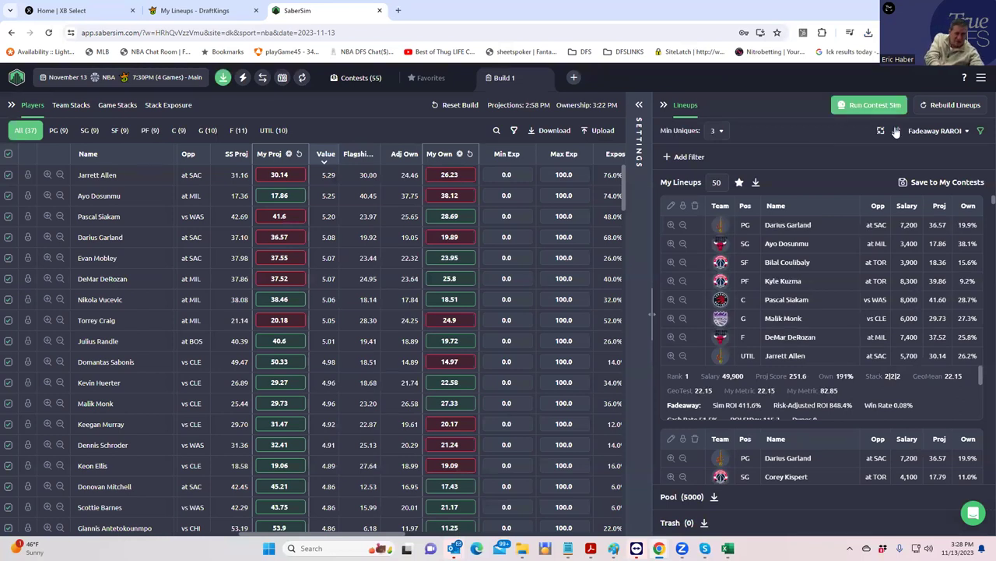
Sort the lineups by alley oop RAROI.
{"action": "left_click", "coordinate": [931, 131]}
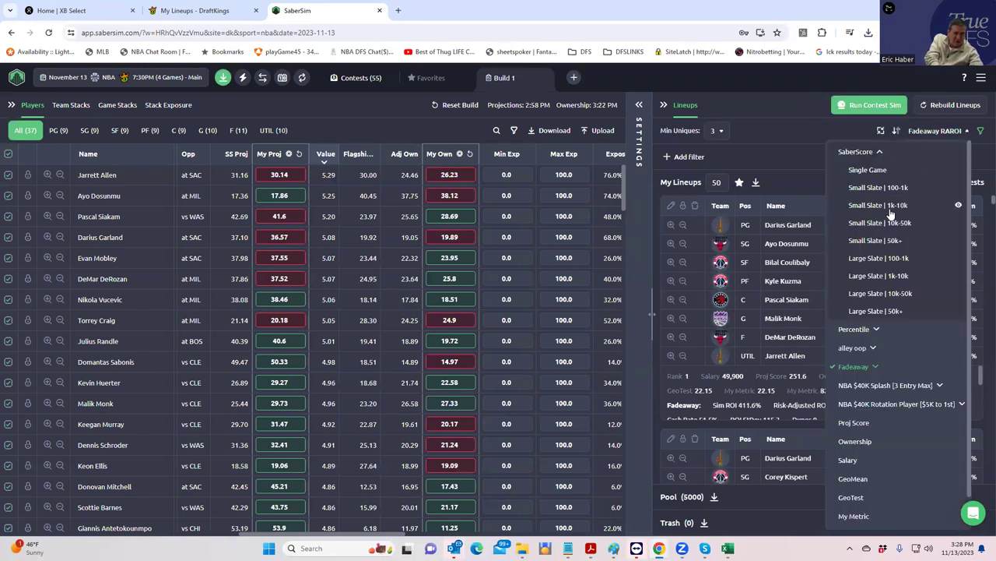
{"action": "left_click", "coordinate": [862, 353]}
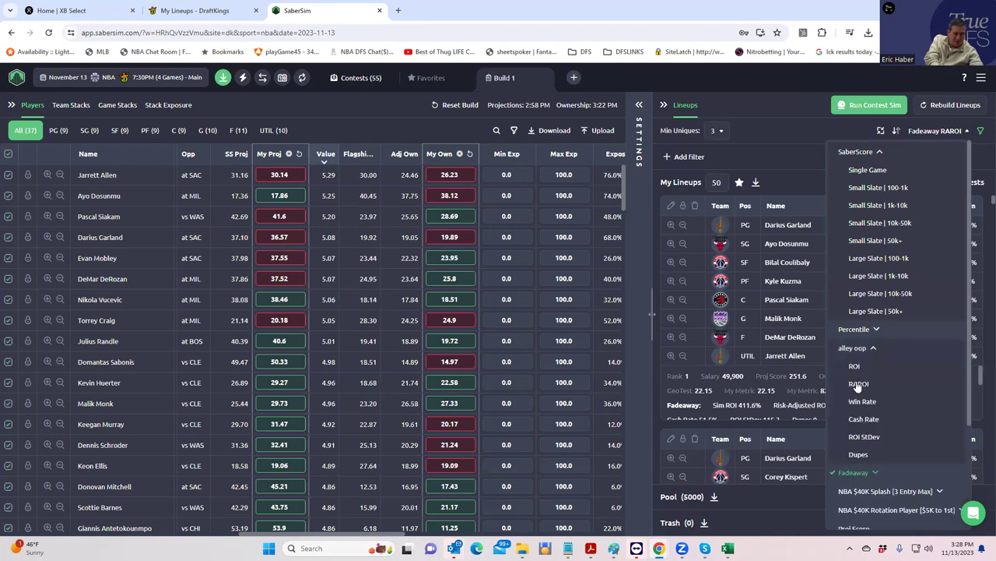
{"action": "left_click", "coordinate": [858, 384]}
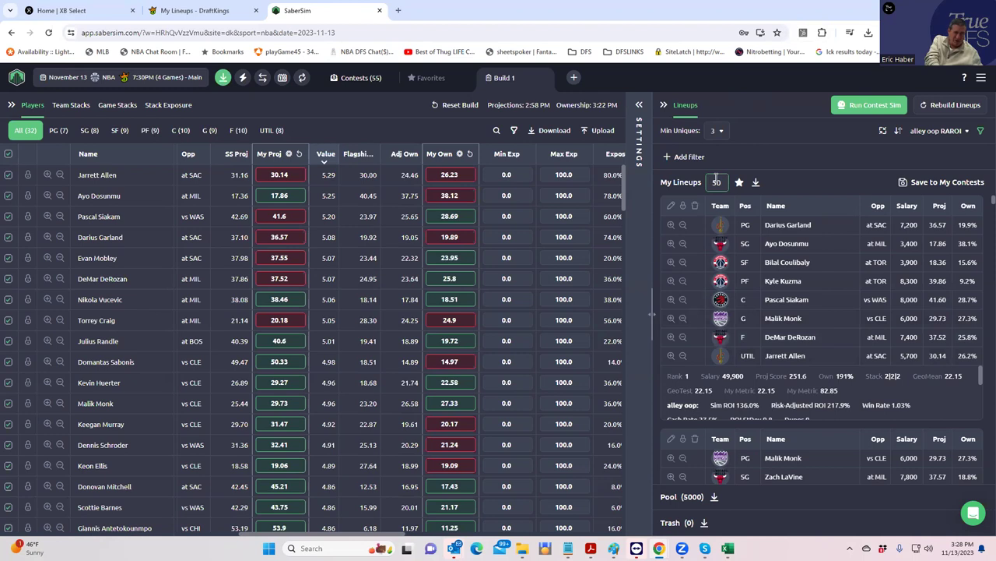
Uncheck Splash, Fadeaway and Rotation Player, and save lineups to the Alley Oop contest.
{"action": "left_click", "coordinate": [903, 184]}
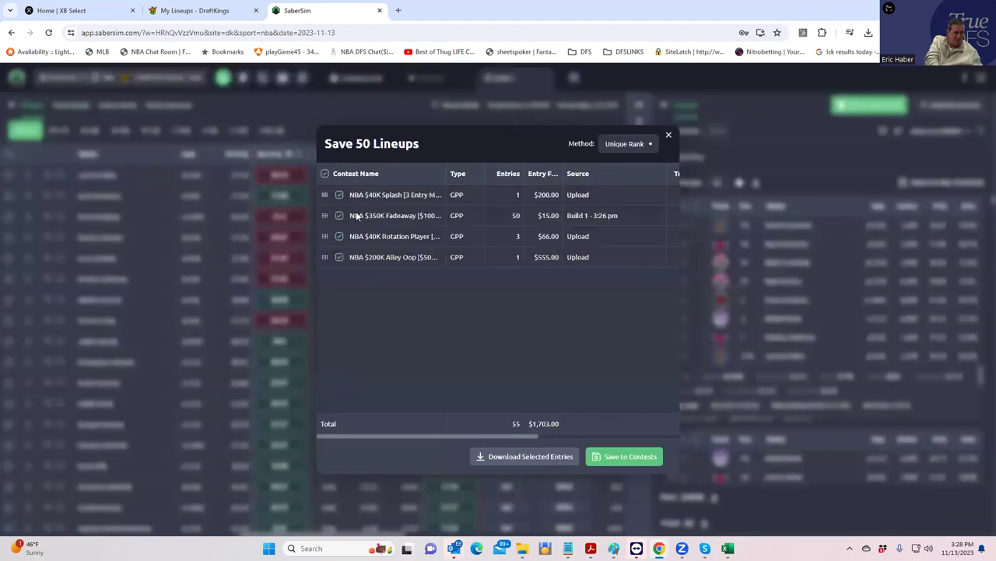
{"action": "left_click", "coordinate": [339, 196]}
{"action": "left_click", "coordinate": [340, 216]}
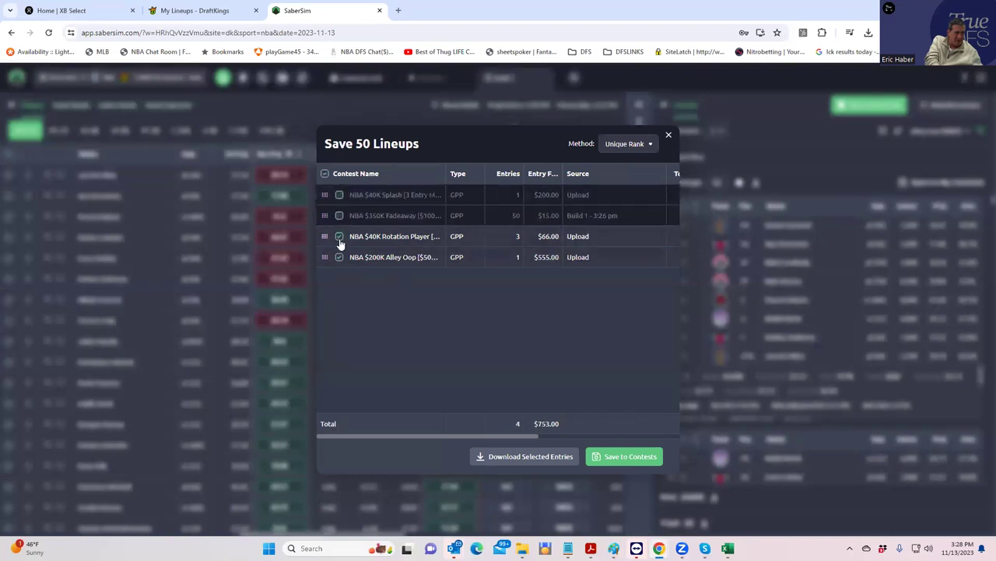
{"action": "left_click", "coordinate": [339, 236]}
{"action": "left_click", "coordinate": [340, 236]}
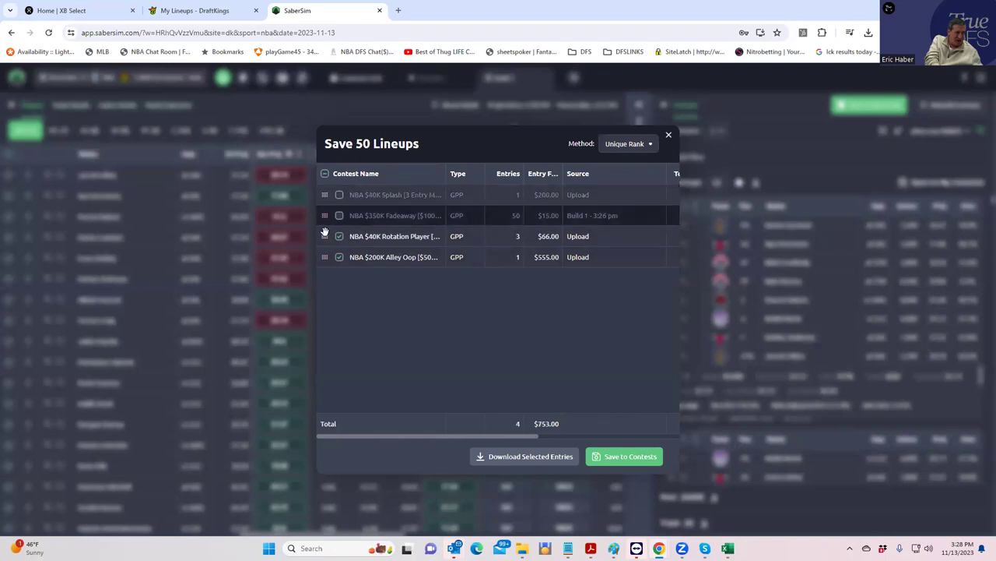
{"action": "left_click", "coordinate": [350, 237]}
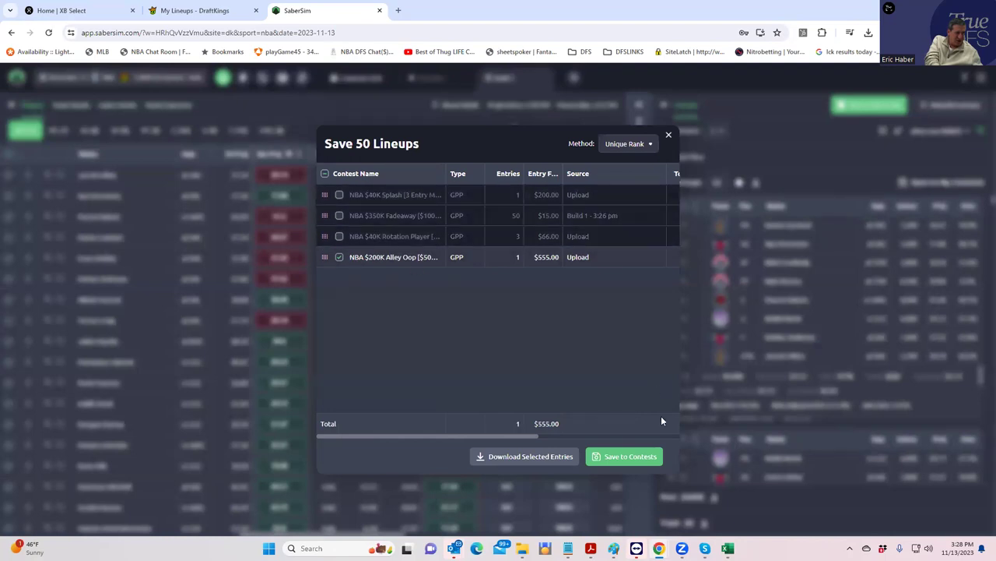
{"action": "left_click", "coordinate": [639, 457]}
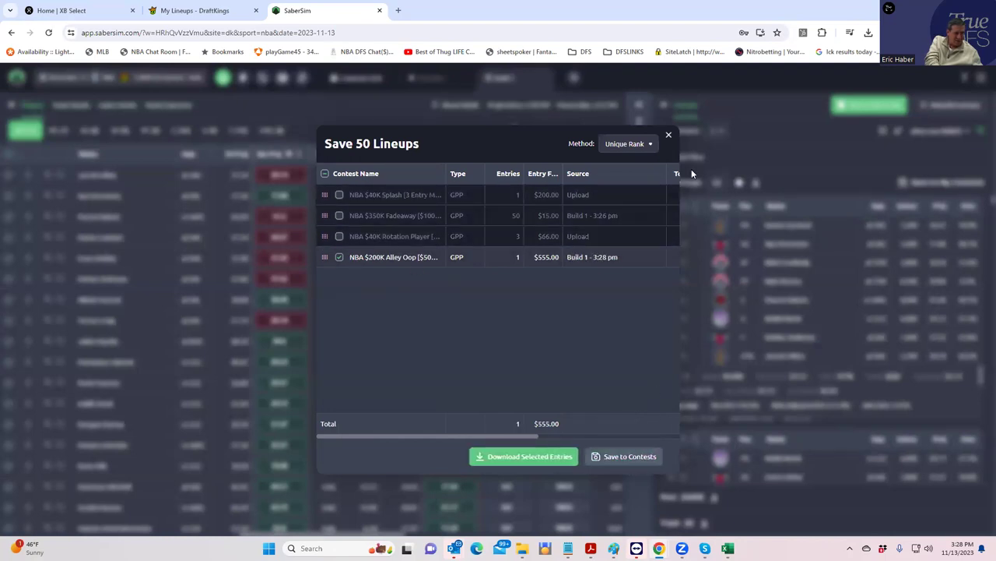
Sort lineups by NBA $40K Splash RAROI and delete the top-ranked lineup.
{"action": "left_click", "coordinate": [669, 135]}
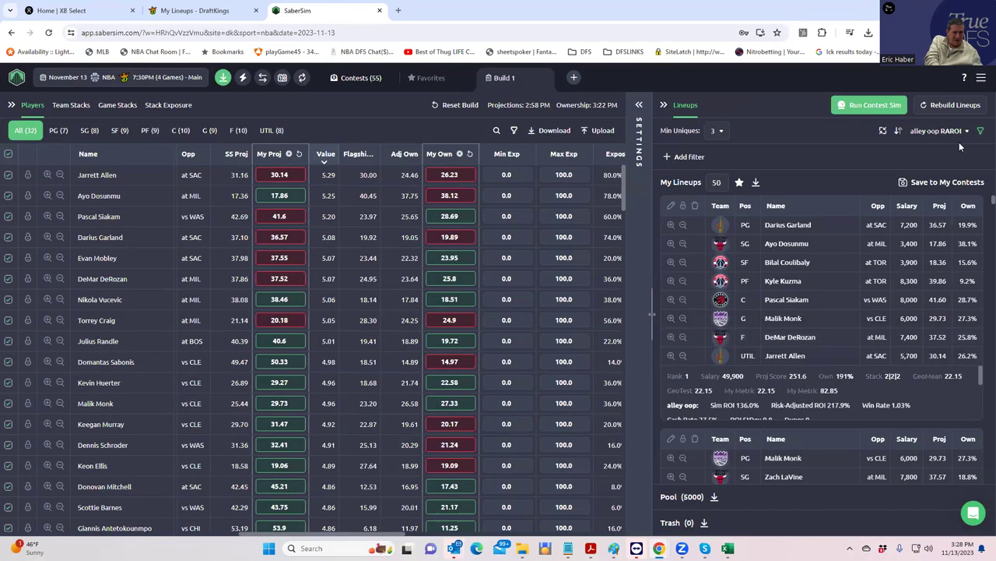
{"action": "left_click", "coordinate": [938, 131]}
{"action": "scroll", "coordinate": [876, 355], "scroll_direction": "down", "scroll_amount": 3}
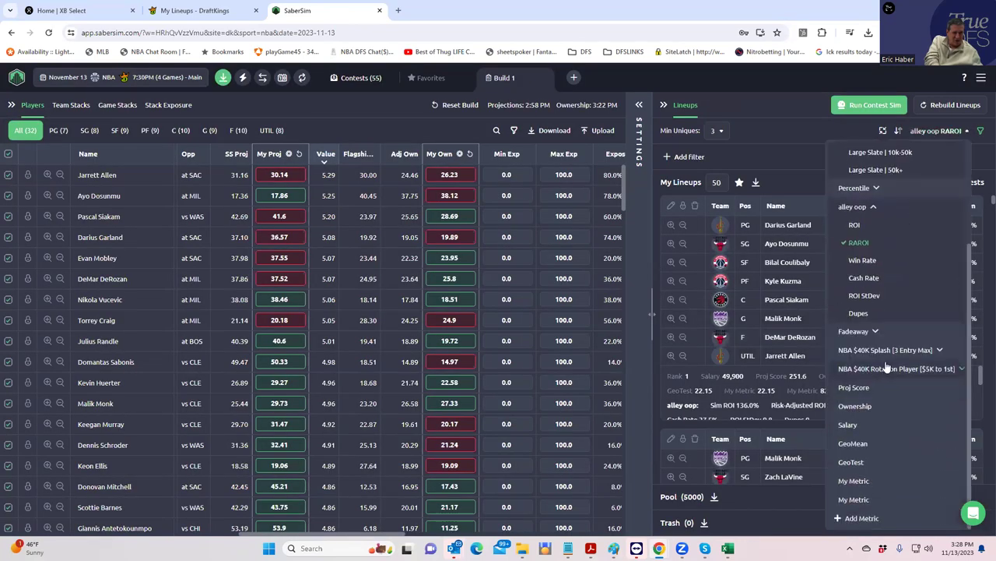
{"action": "left_click", "coordinate": [902, 350]}
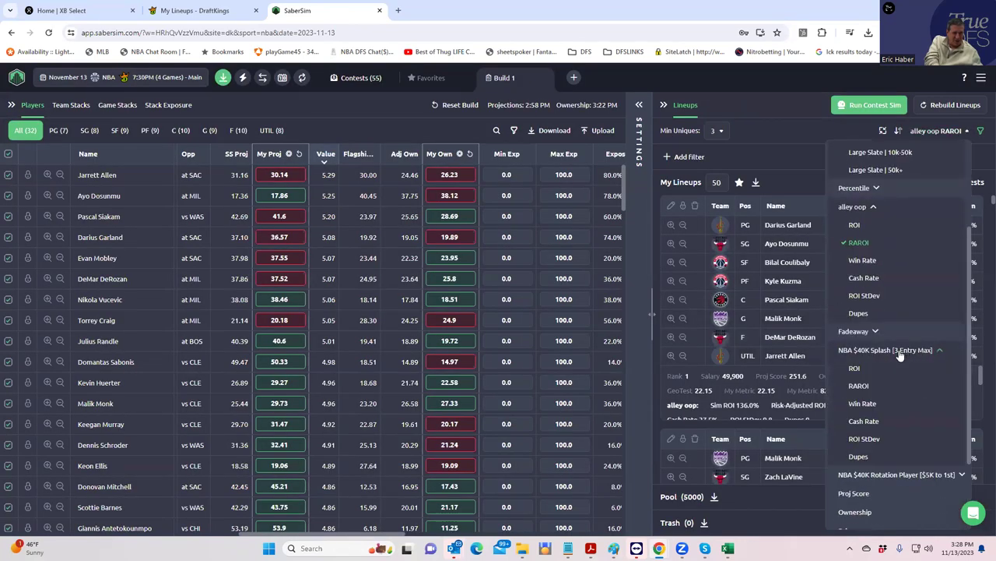
{"action": "left_click", "coordinate": [860, 386]}
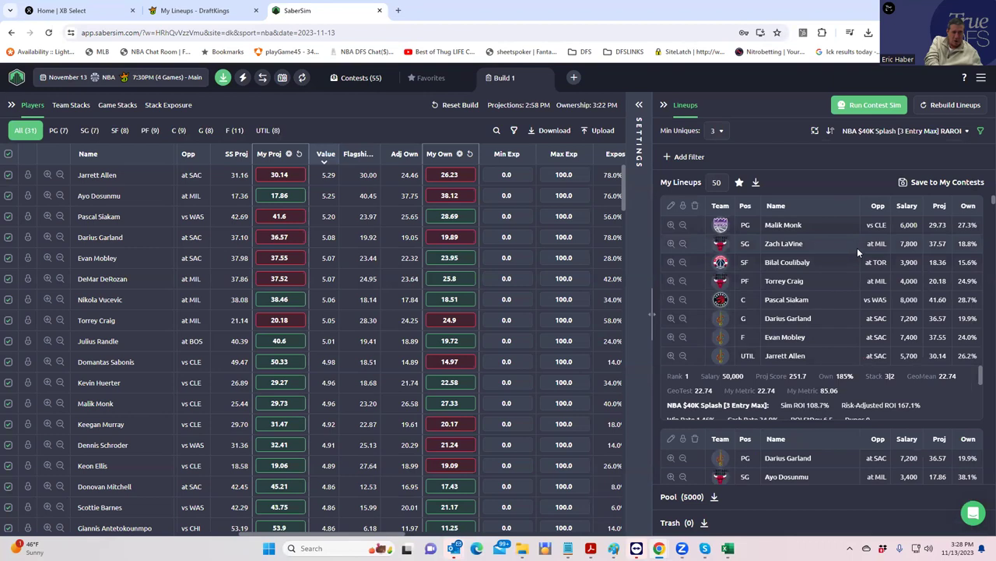
{"action": "scroll", "coordinate": [851, 329], "scroll_direction": "down", "scroll_amount": 2}
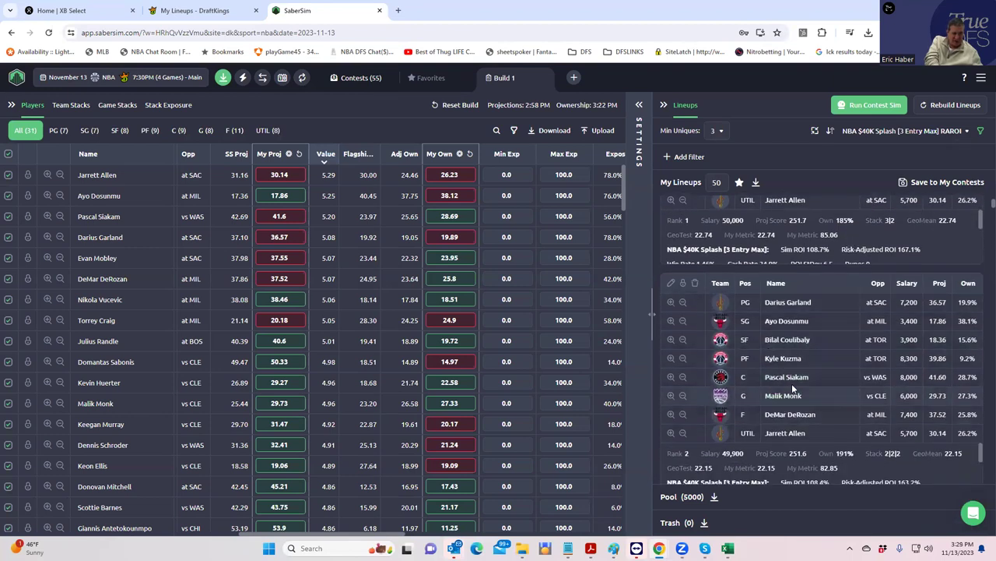
{"action": "scroll", "coordinate": [763, 350], "scroll_direction": "up", "scroll_amount": 2}
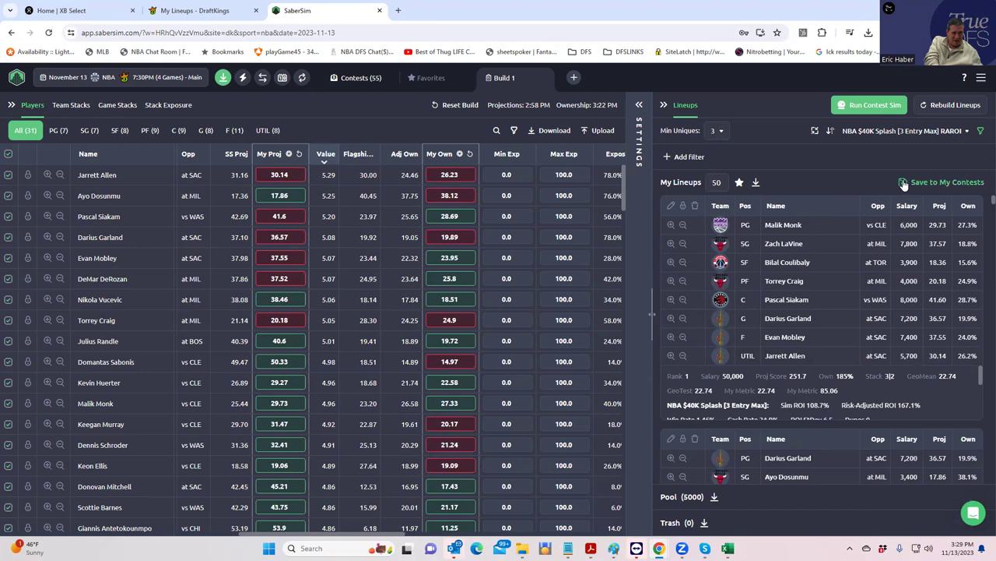
{"action": "left_click", "coordinate": [696, 209]}
Save the lineups to the NBA $40K Splash contest only, unchecking Alley Oop.
{"action": "left_click", "coordinate": [906, 182]}
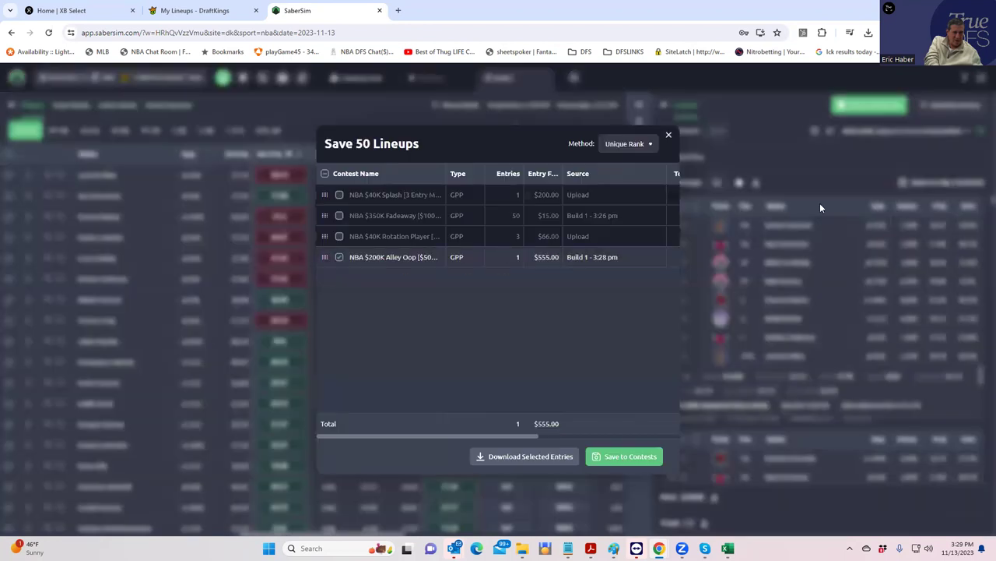
{"action": "left_click", "coordinate": [335, 258]}
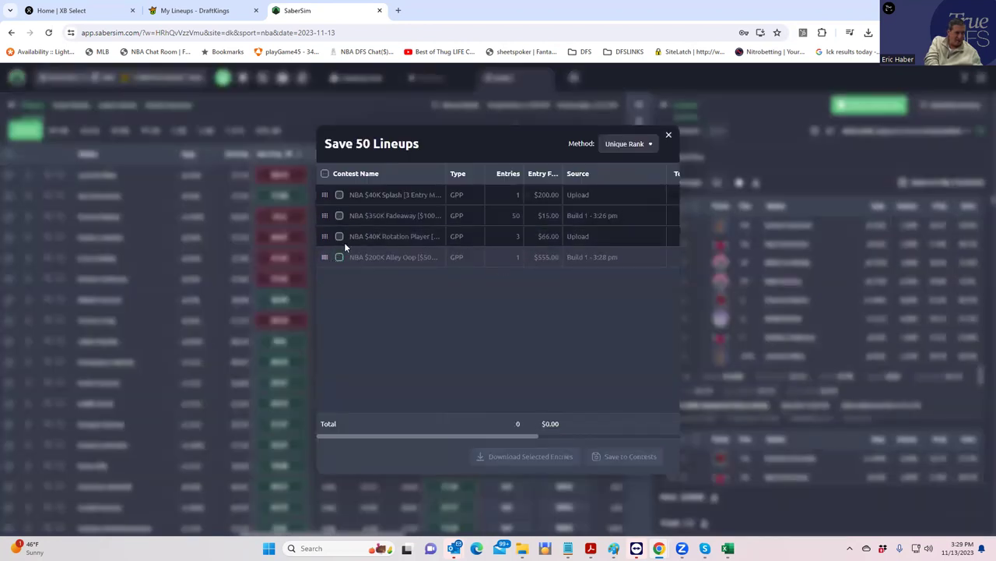
{"action": "left_click", "coordinate": [339, 196]}
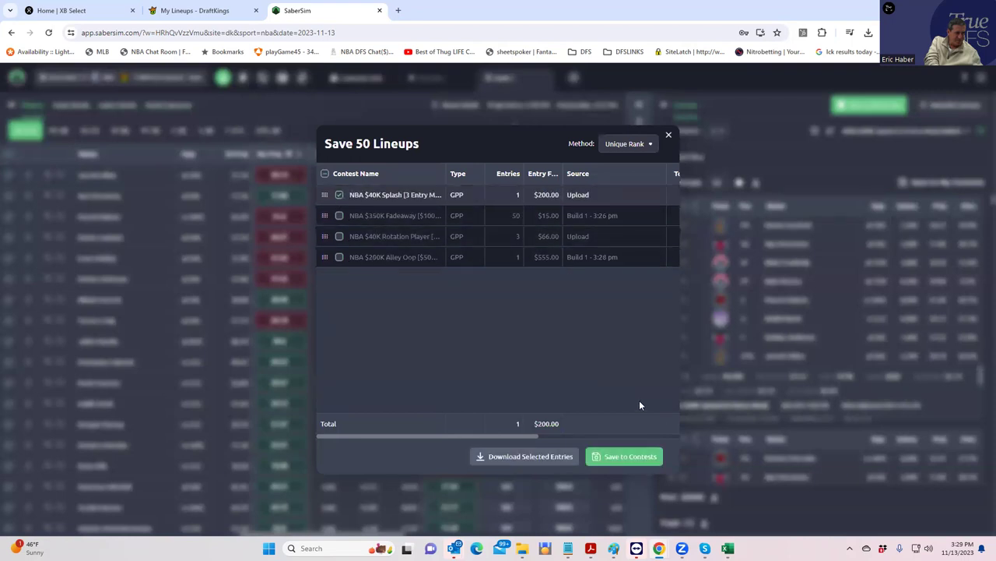
{"action": "left_click", "coordinate": [625, 458]}
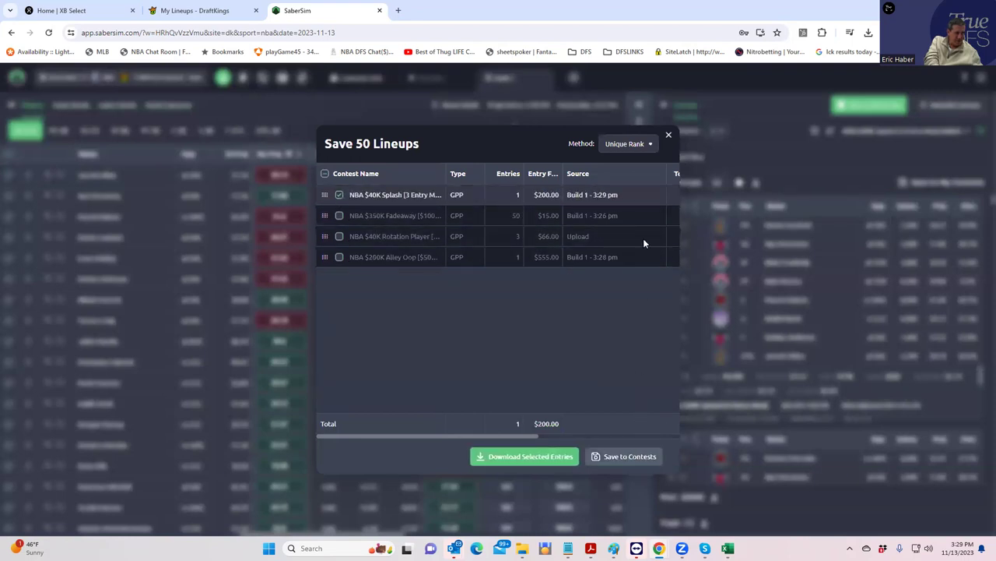
Sort lineups by NBA $40K Rotation Player RAROI.
{"action": "left_click", "coordinate": [668, 136]}
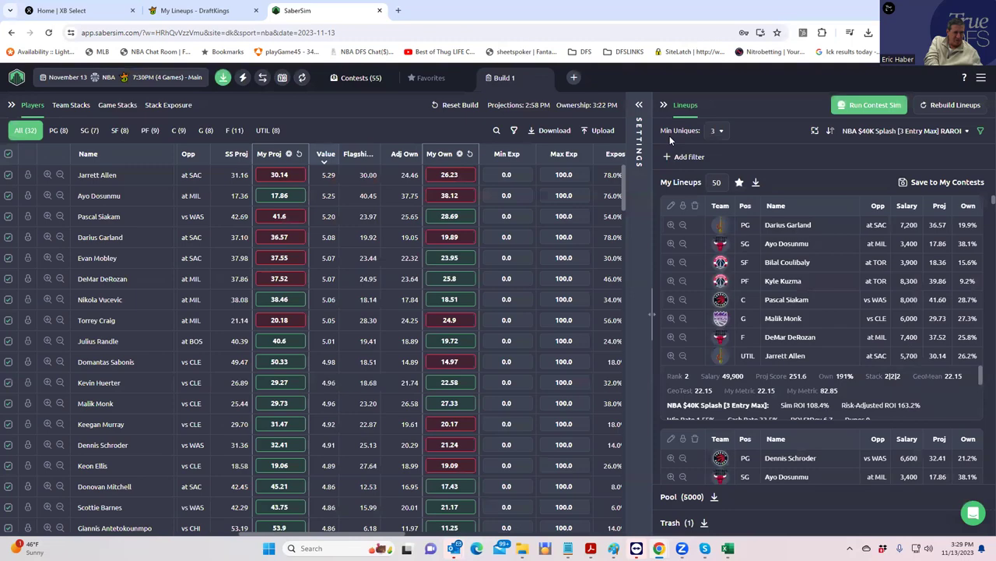
{"action": "left_click", "coordinate": [868, 133]}
{"action": "scroll", "coordinate": [887, 366], "scroll_direction": "down", "scroll_amount": 5}
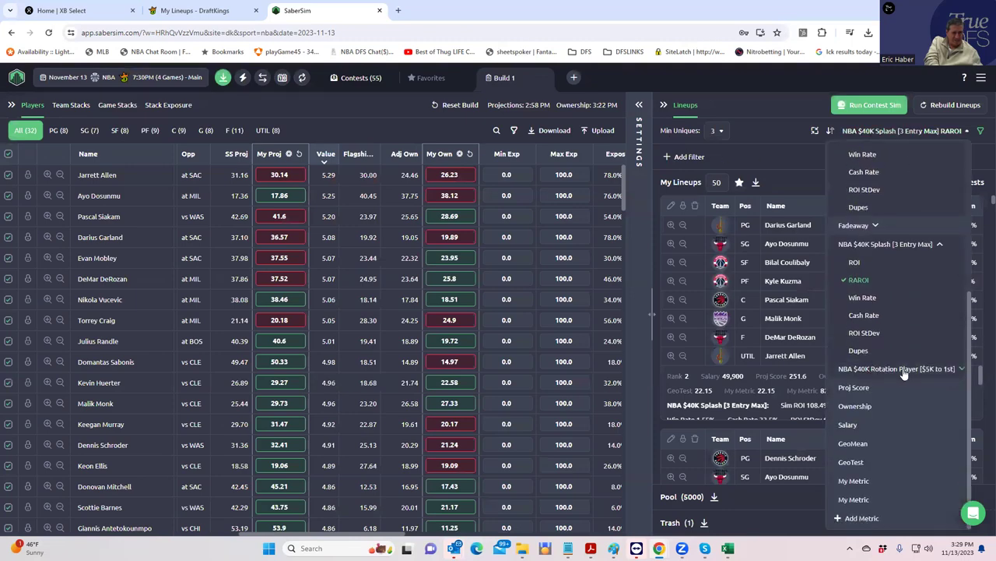
{"action": "left_click", "coordinate": [903, 371]}
{"action": "left_click", "coordinate": [861, 404]}
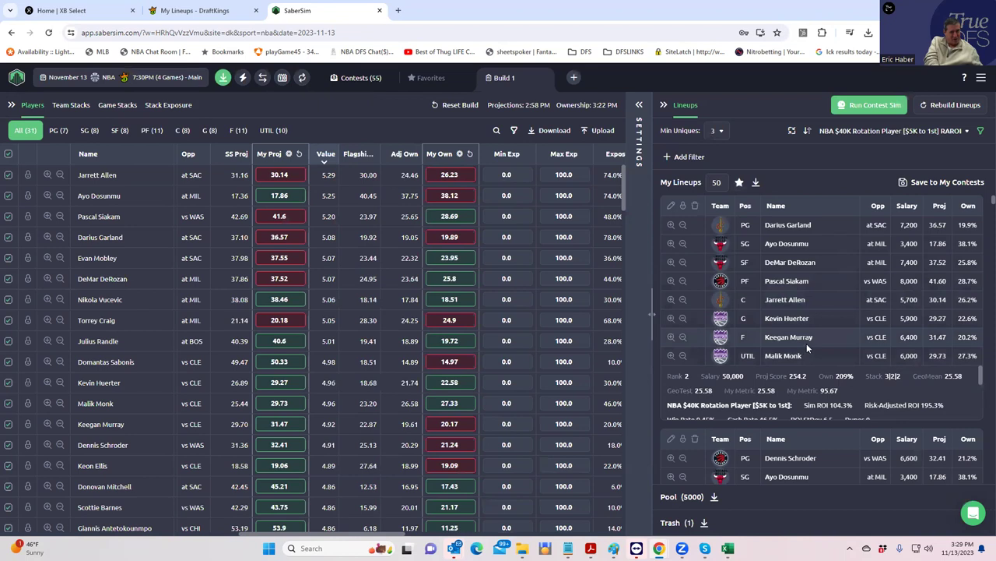
Save lineups to only the Rotation Player contest and download entries_dk_nba_2023-11-13_main.csv.
{"action": "left_click", "coordinate": [904, 184]}
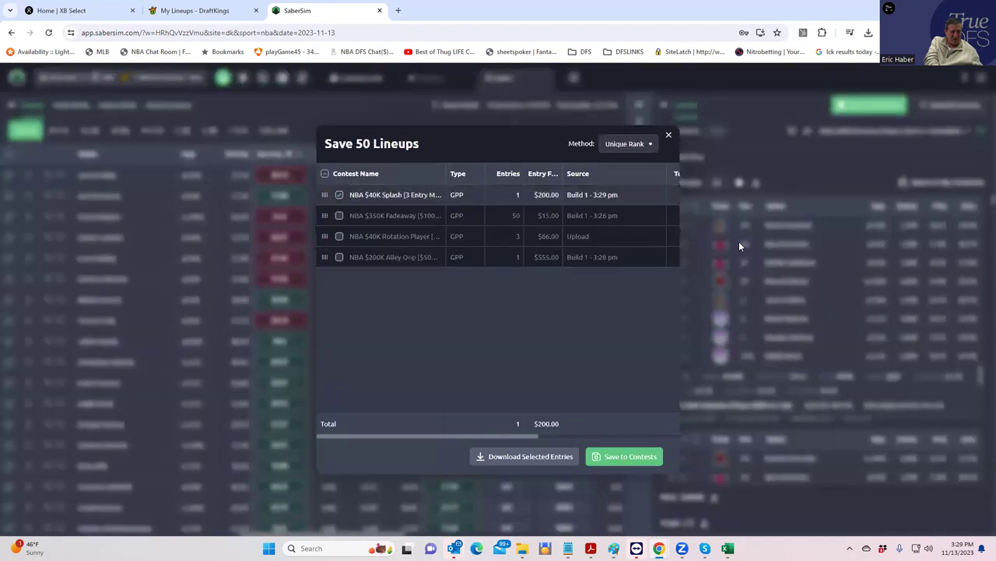
{"action": "left_click", "coordinate": [340, 196]}
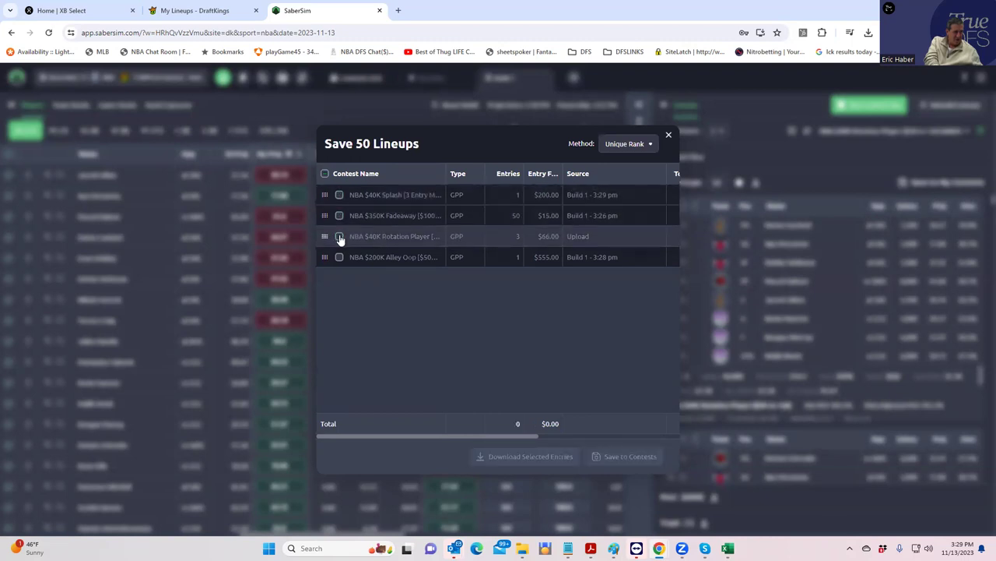
{"action": "left_click", "coordinate": [340, 236]}
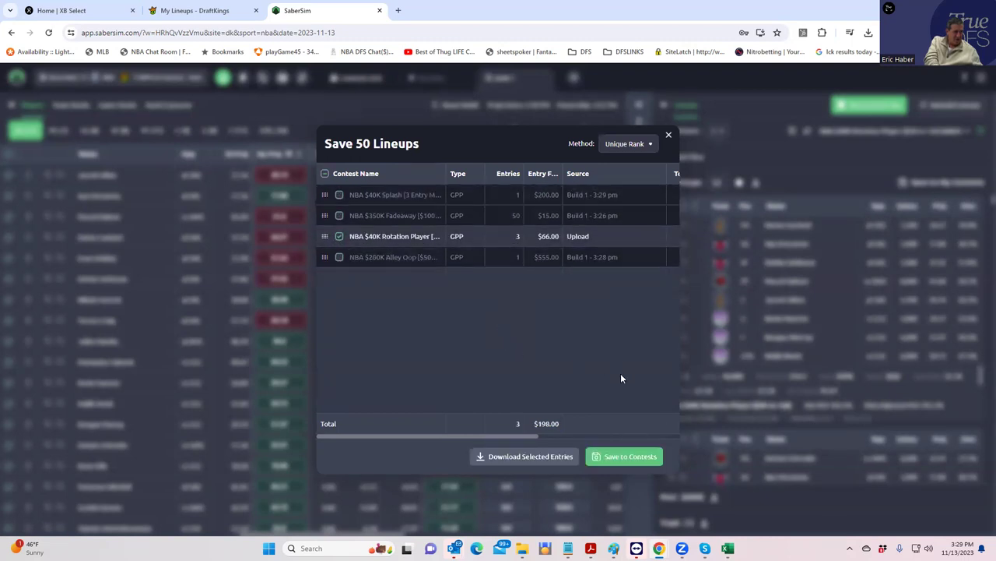
{"action": "left_click", "coordinate": [632, 458]}
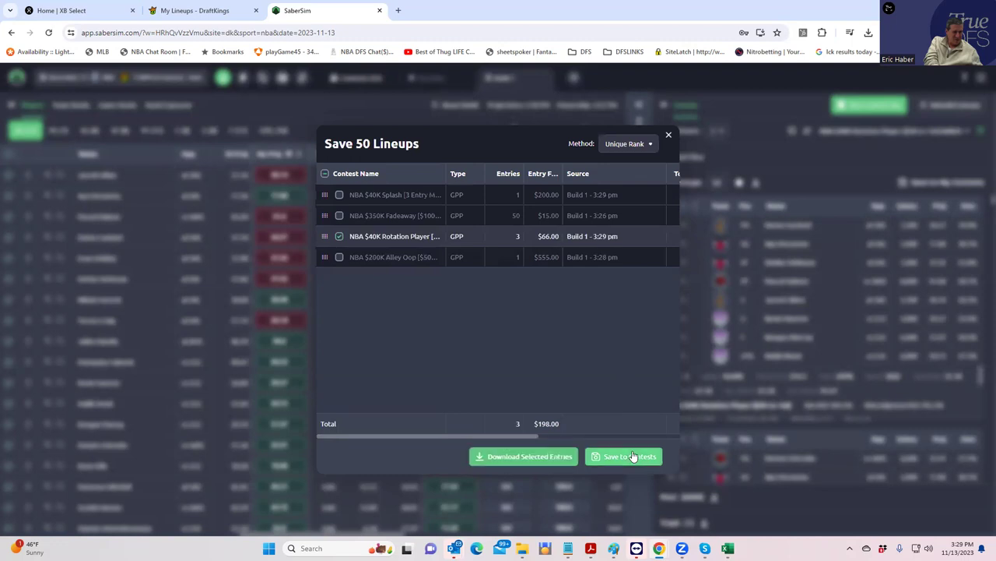
{"action": "left_click", "coordinate": [668, 134]}
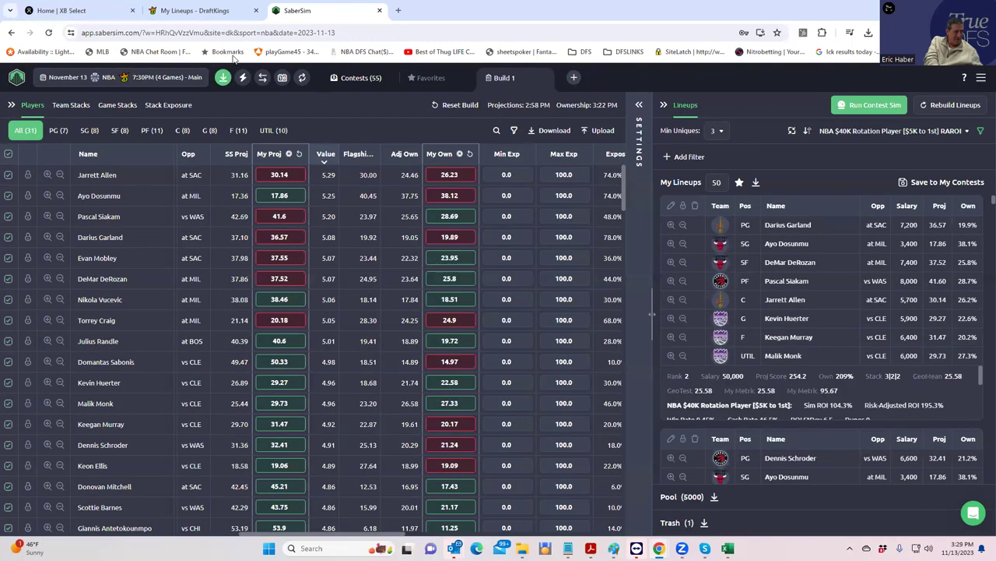
{"action": "left_click", "coordinate": [222, 79]}
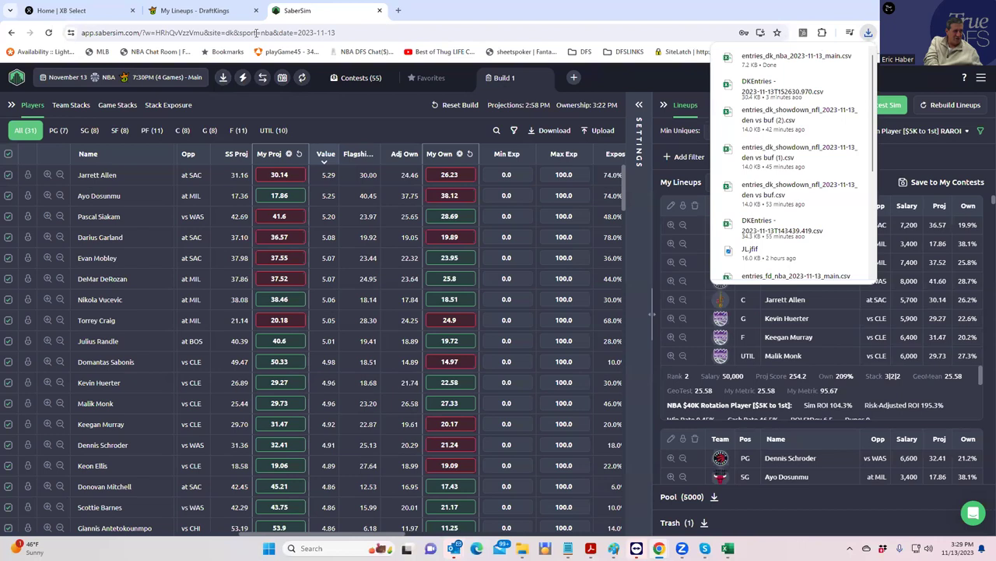
Upload entries_dk_nba_2023-11-13_main.csv on DraftKings Edit Entries, updating all 55 entries.
{"action": "left_click", "coordinate": [213, 11]}
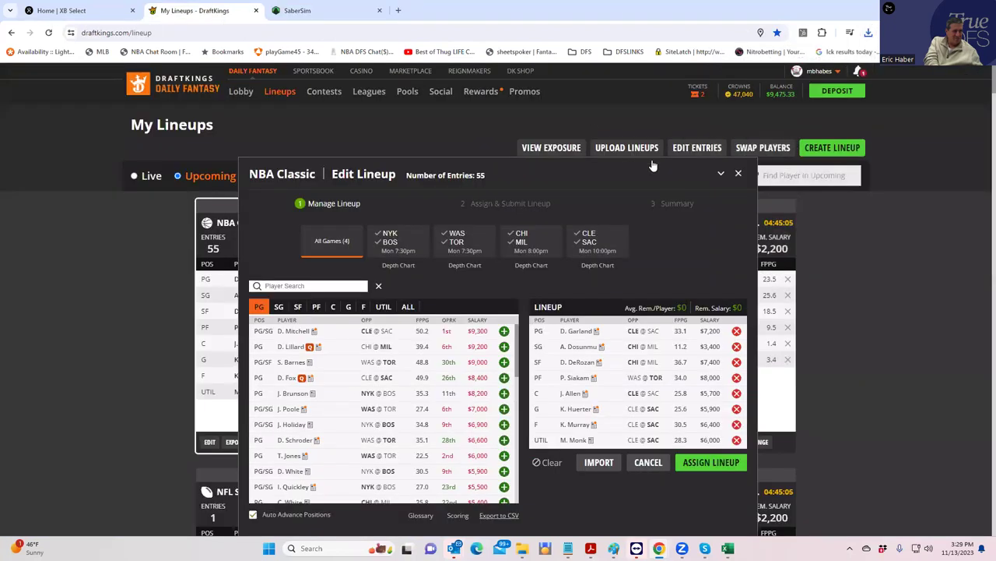
{"action": "left_click", "coordinate": [738, 173]}
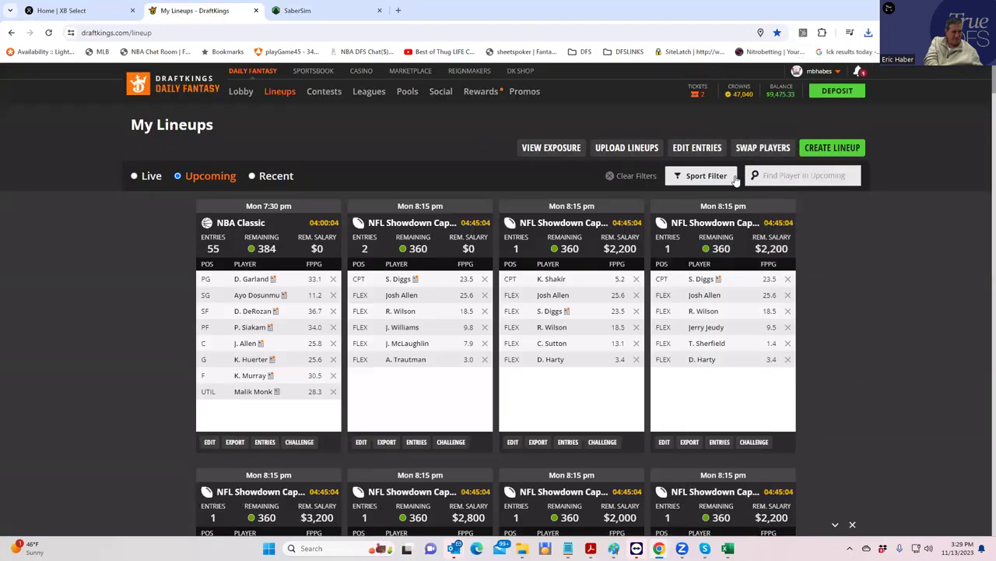
{"action": "left_click", "coordinate": [698, 149]}
{"action": "left_click", "coordinate": [713, 227]}
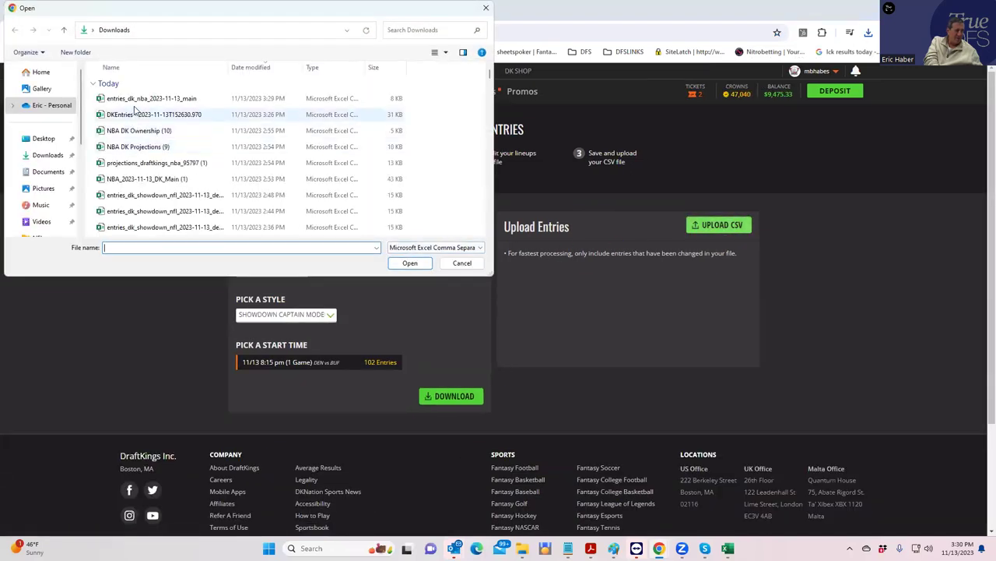
{"action": "left_click", "coordinate": [140, 100]}
{"action": "left_click", "coordinate": [409, 261]}
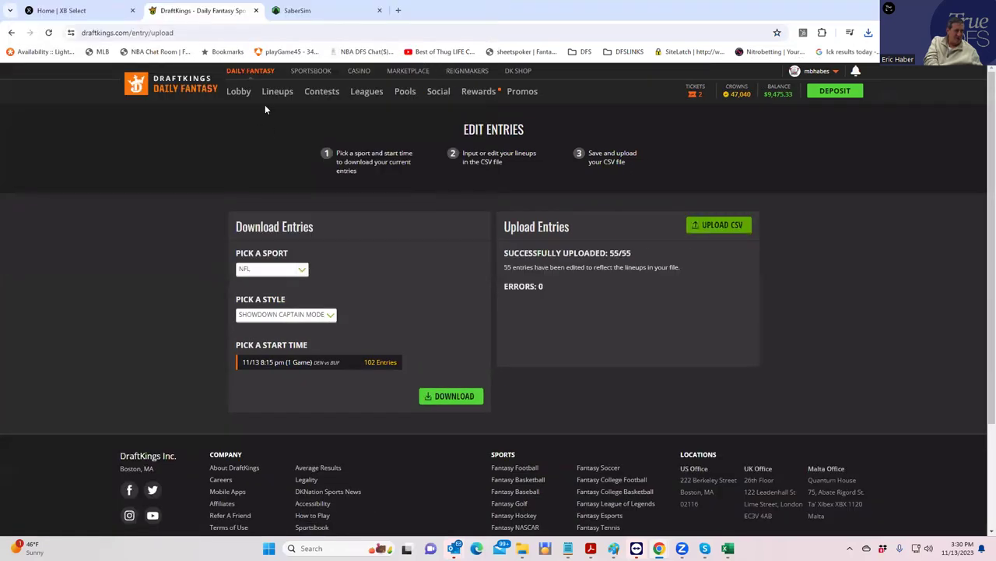
Browse the uploaded NBA Classic lineups on My Lineups and check OG Anunoby's stats.
{"action": "left_click", "coordinate": [274, 96]}
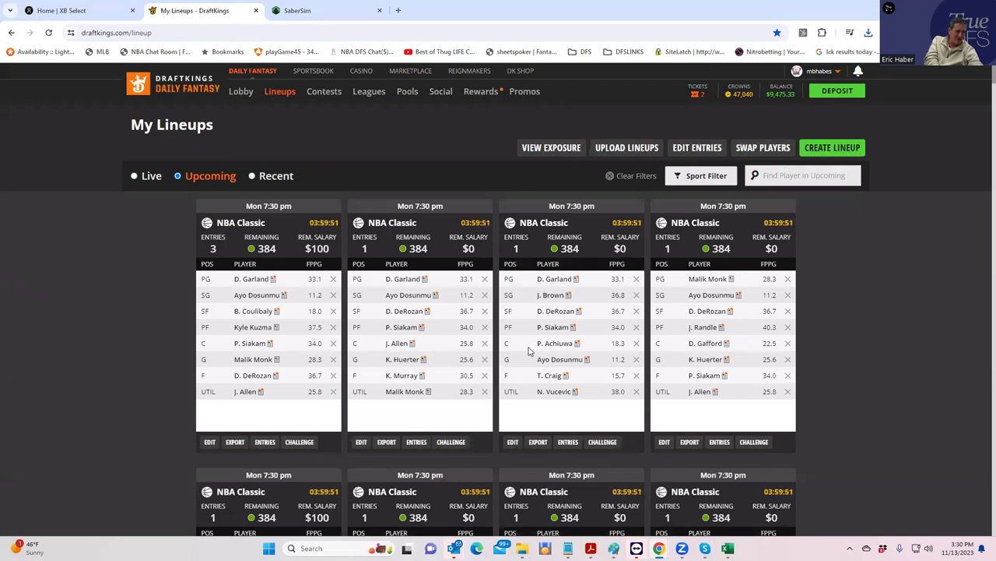
{"action": "scroll", "coordinate": [548, 394], "scroll_direction": "down", "scroll_amount": 4}
{"action": "scroll", "coordinate": [558, 411], "scroll_direction": "down", "scroll_amount": 5}
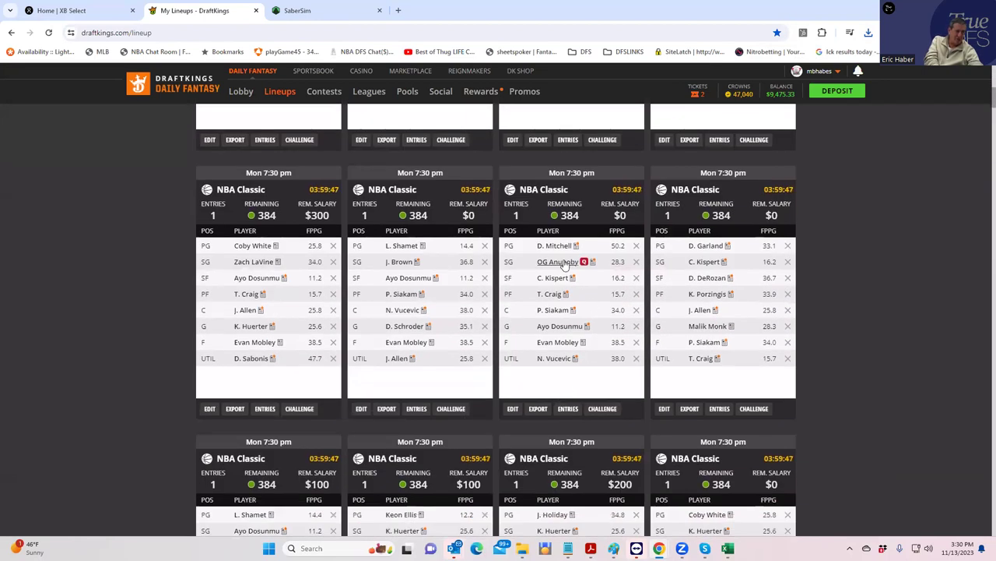
{"action": "left_click", "coordinate": [554, 263]}
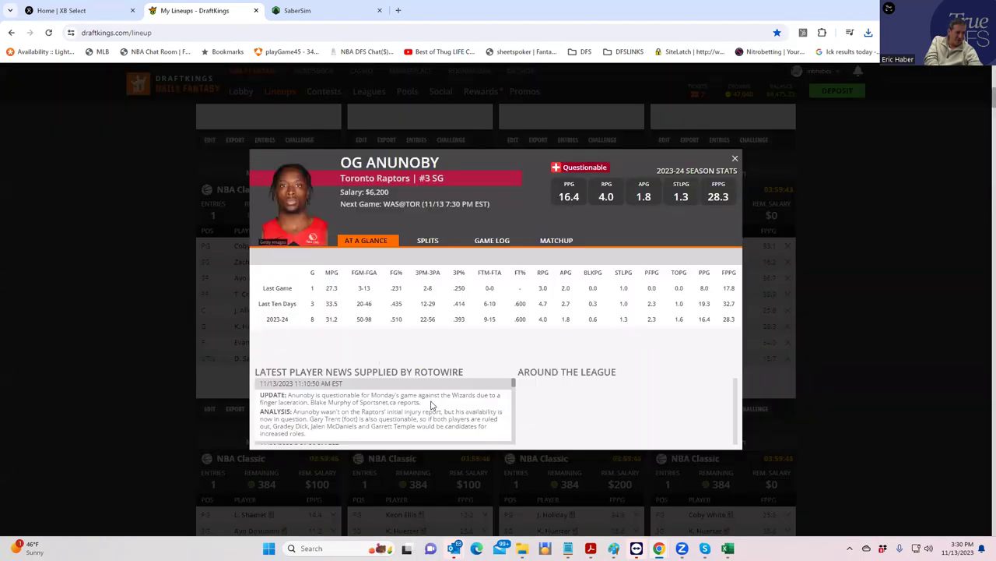
{"action": "left_click", "coordinate": [734, 160]}
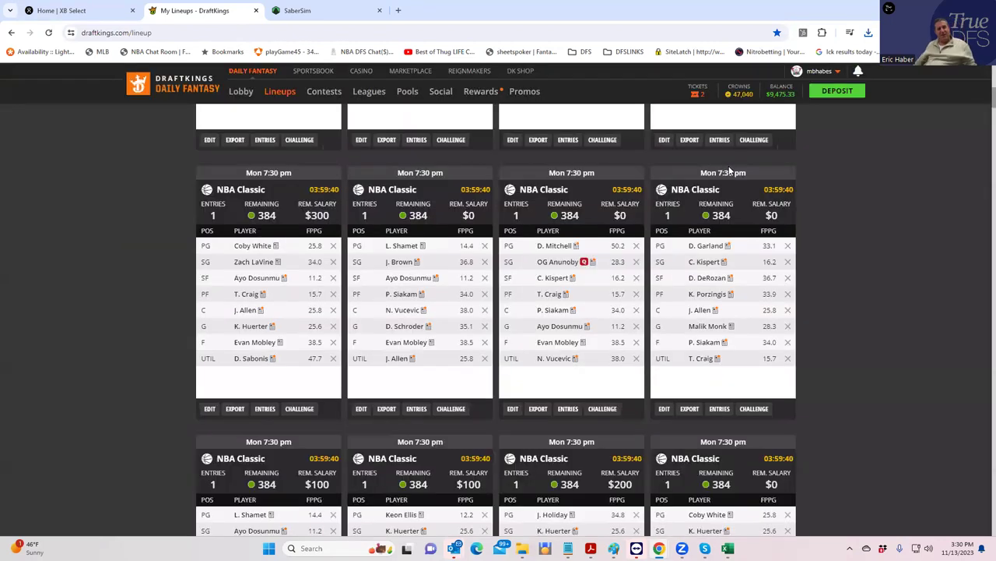